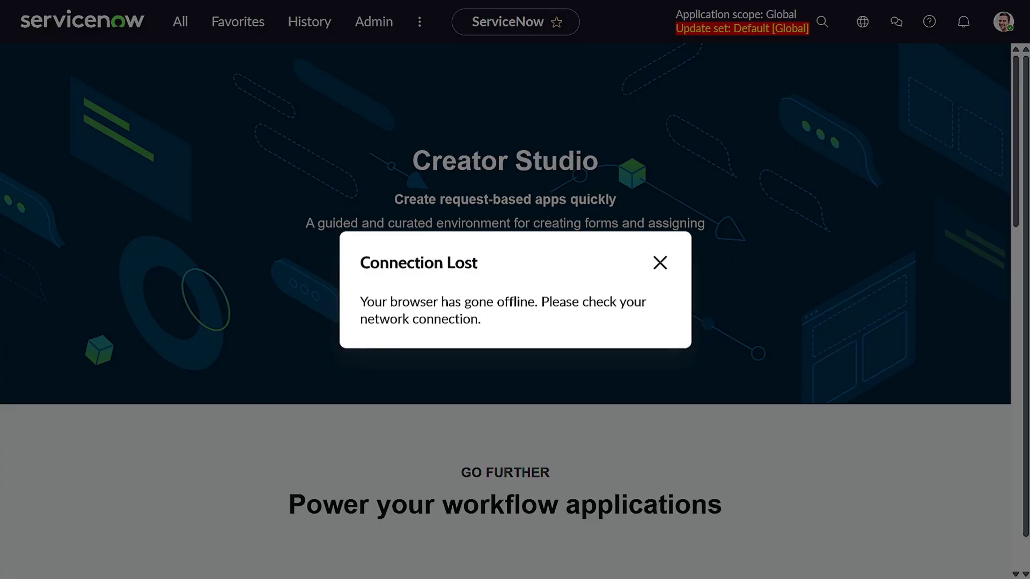
# Dismiss the connection notices with a page refresh and reload the navigation menu items.
pyautogui.click(660, 263)
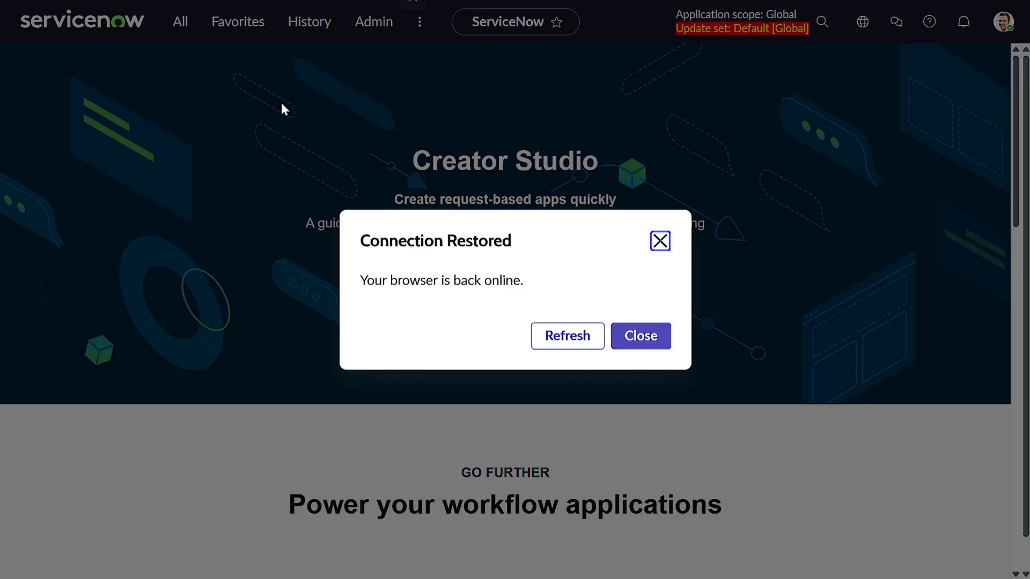
pyautogui.click(585, 343)
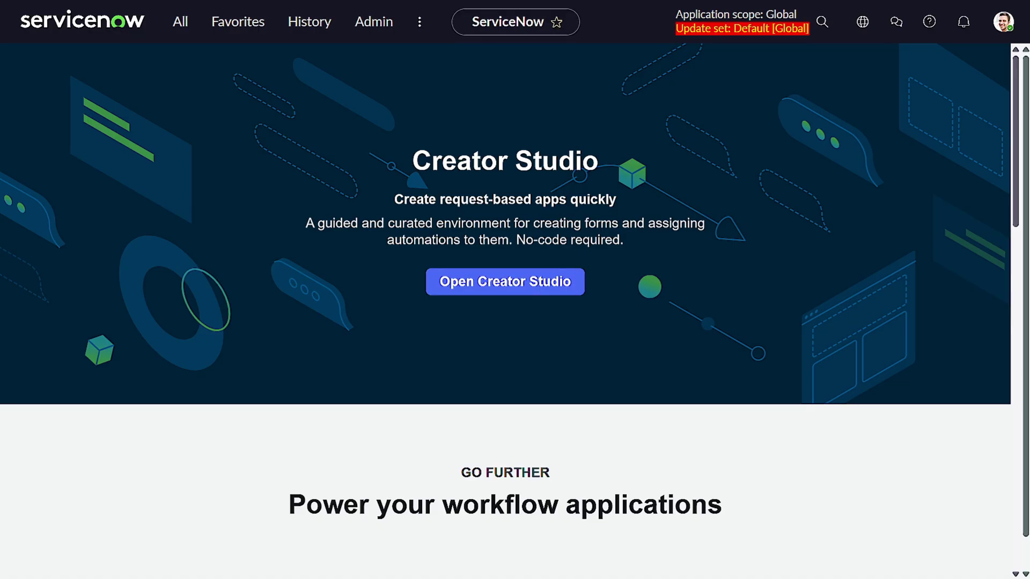
pyautogui.click(187, 27)
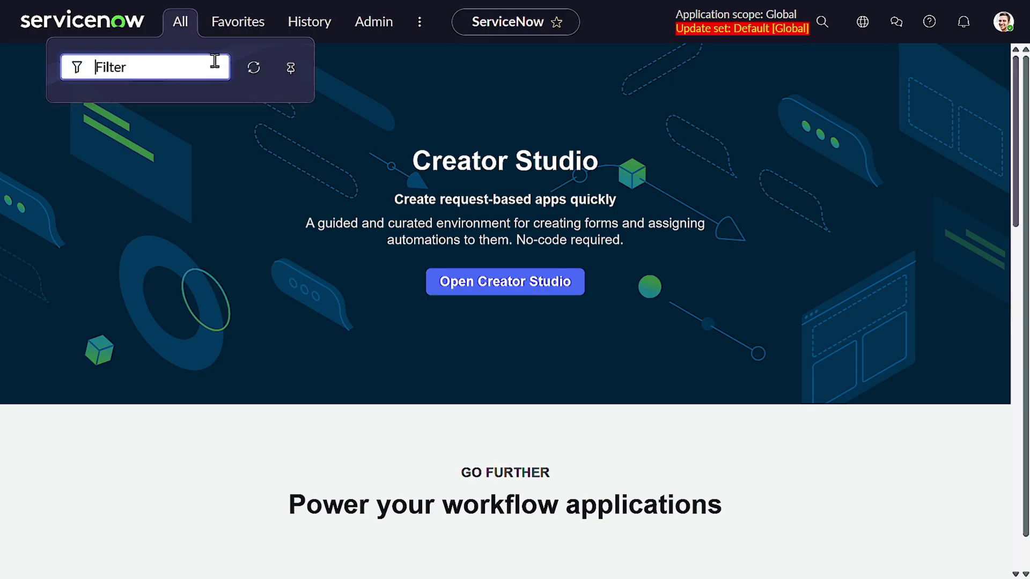
pyautogui.click(304, 154)
pyautogui.click(119, 31)
pyautogui.click(255, 68)
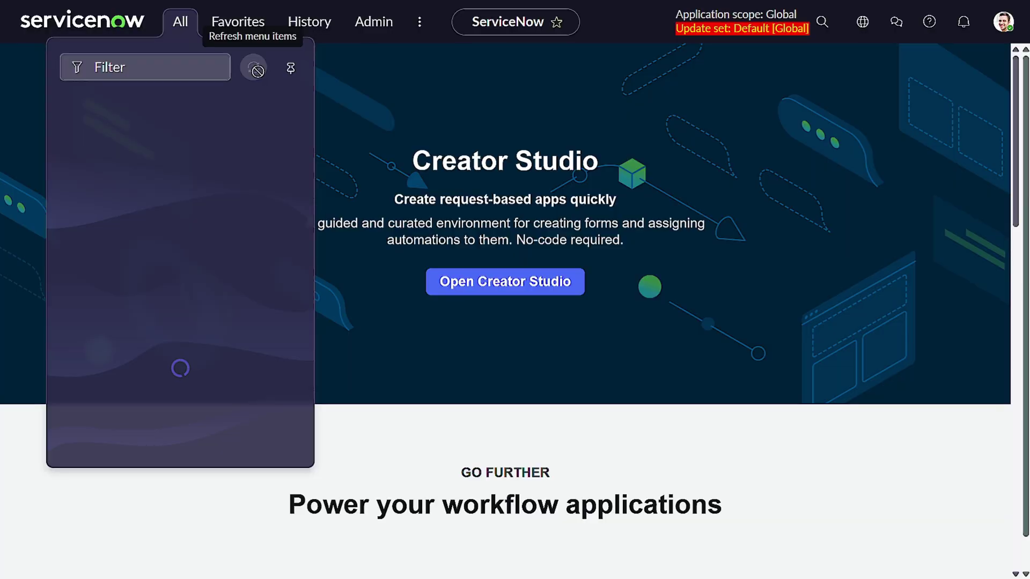
# Filter the navigation menu for "topic ca" and open a new Topic Category record.
pyautogui.click(148, 67)
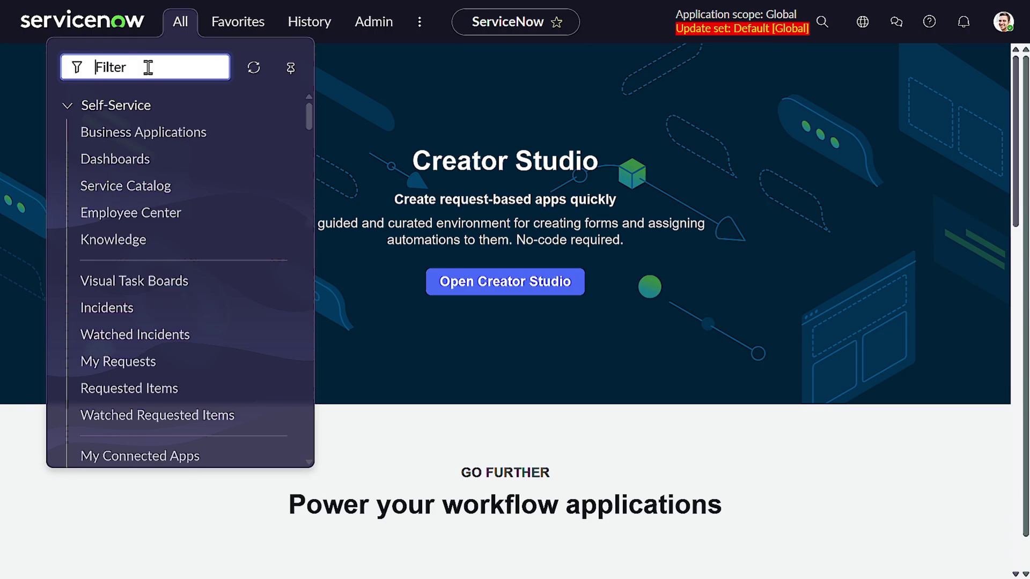
pyautogui.write('to')
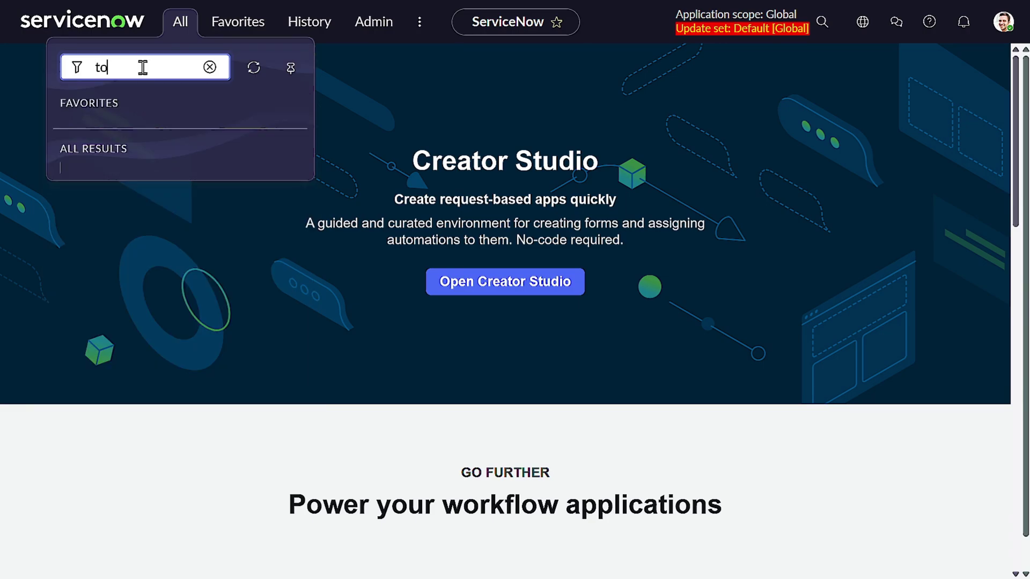
pyautogui.write('pic ca')
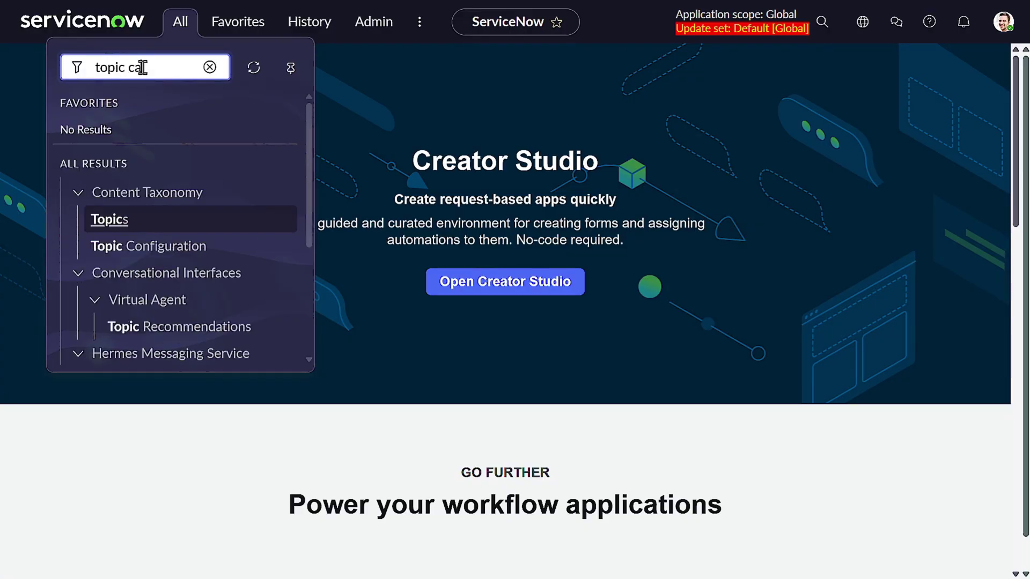
pyautogui.click(160, 248)
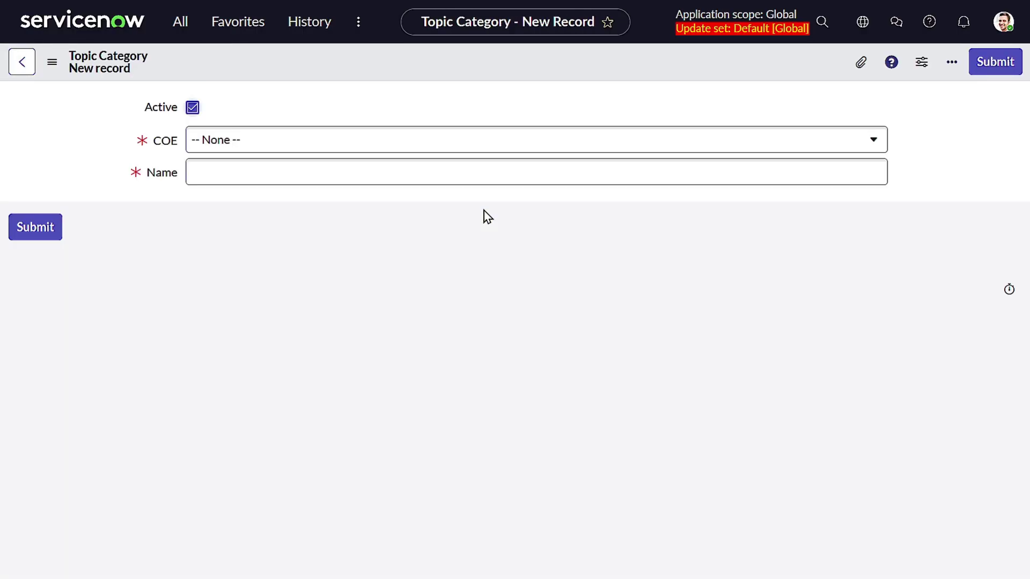
# Create and save a topic category named Credit Card with HR Payroll Case [sn_hr_core_case_payroll] as its COE.
pyautogui.click(419, 147)
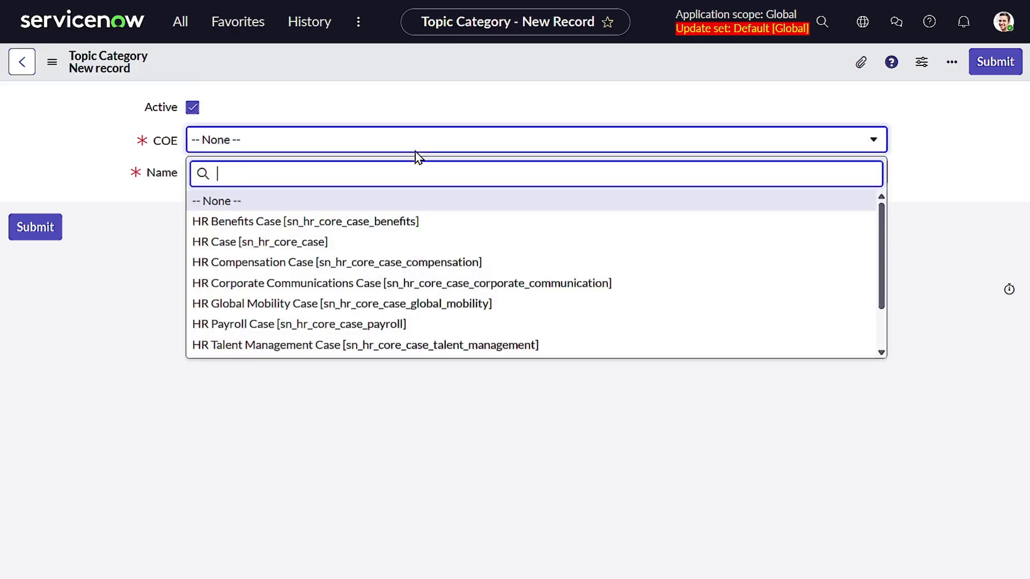
pyautogui.click(390, 323)
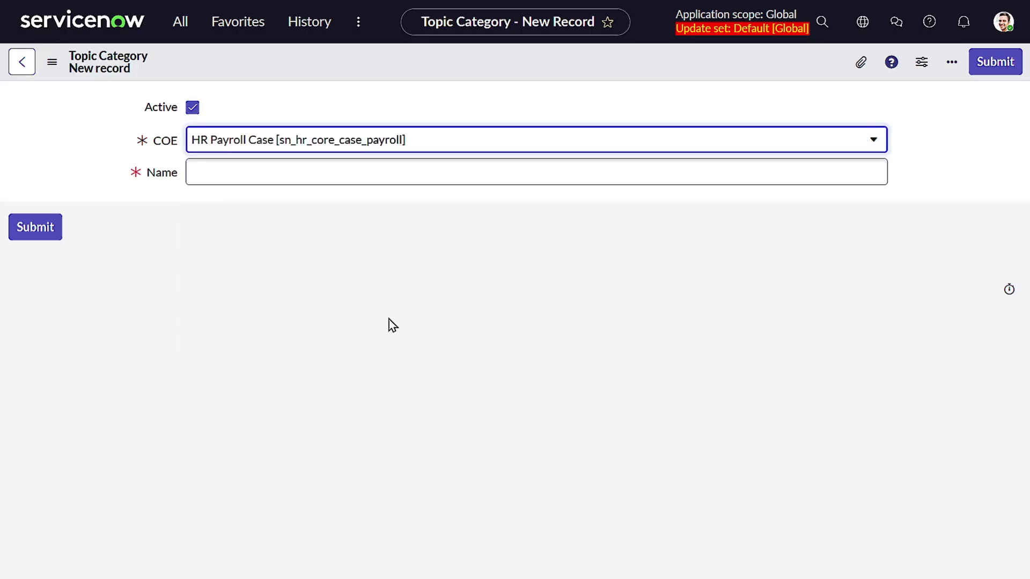
pyautogui.click(317, 170)
pyautogui.write('Credit Card A')
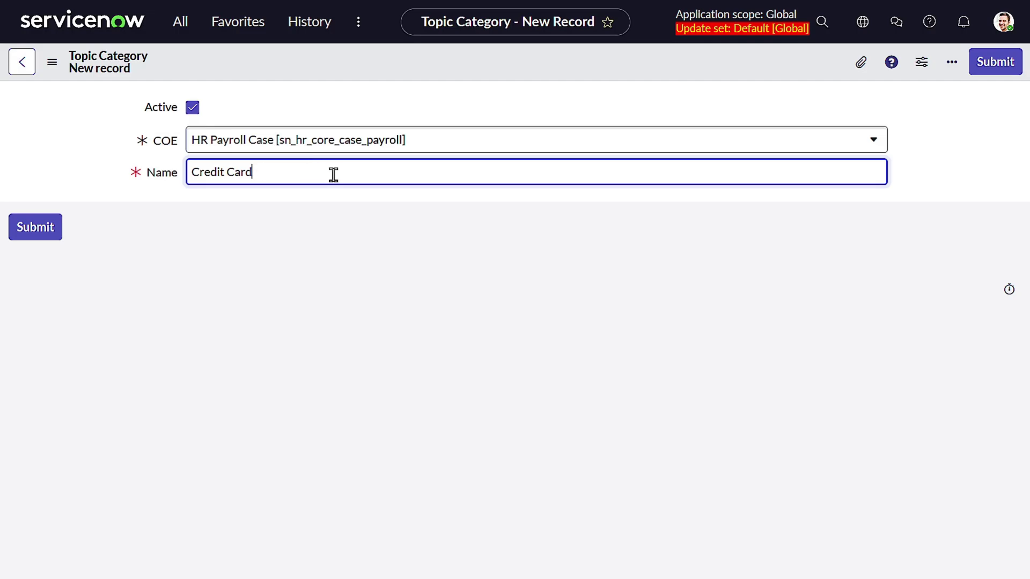
pyautogui.rightClick(761, 51)
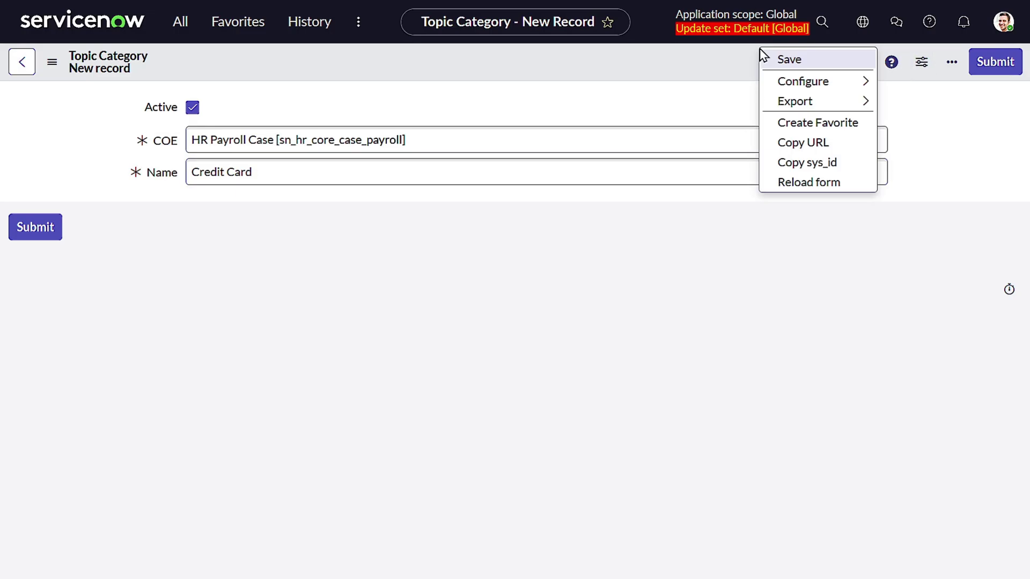
pyautogui.click(778, 60)
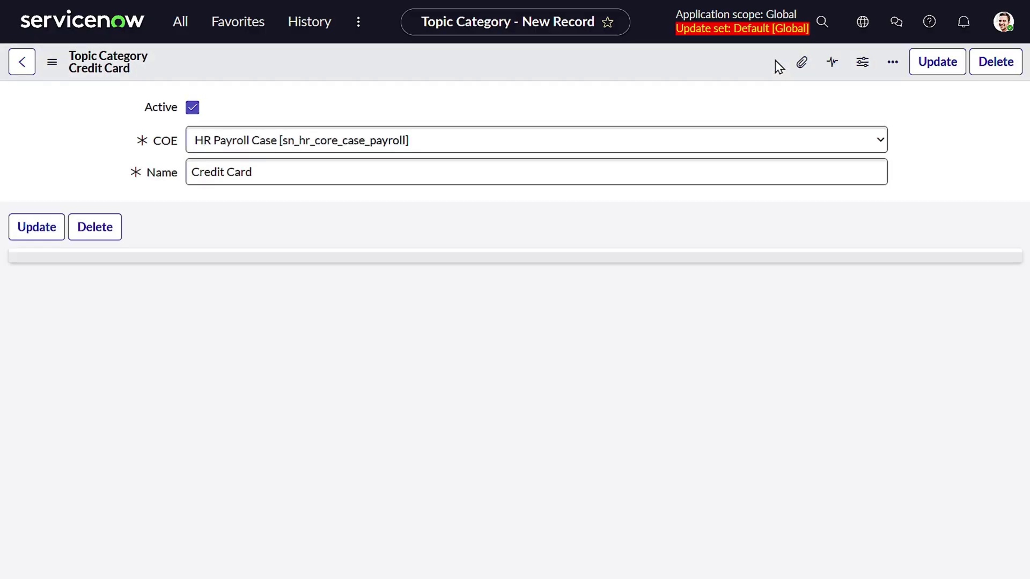
# Add a topic detail named Credit Card Adjustment under the Credit Card category and save it.
pyautogui.click(982, 304)
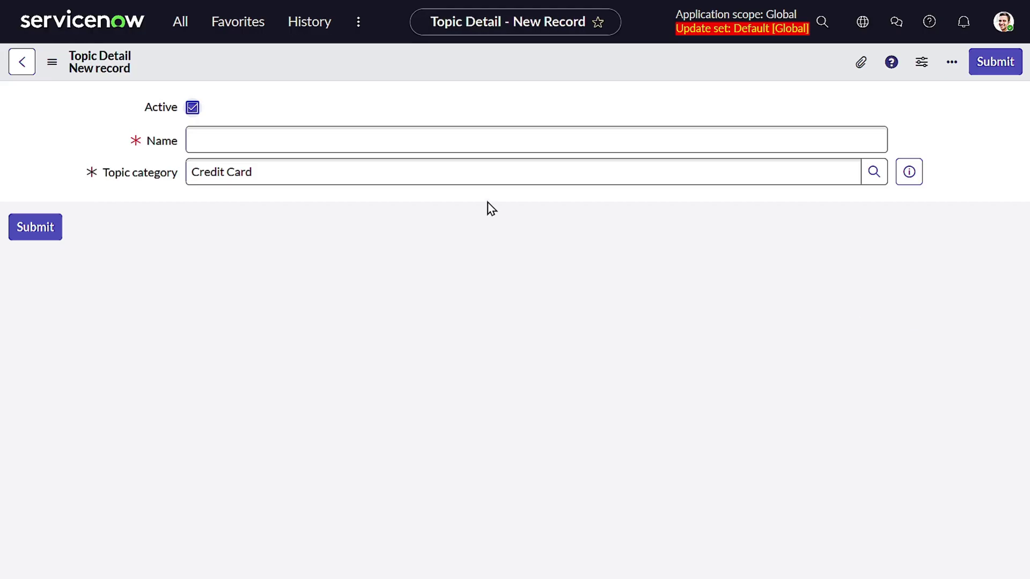
pyautogui.click(400, 144)
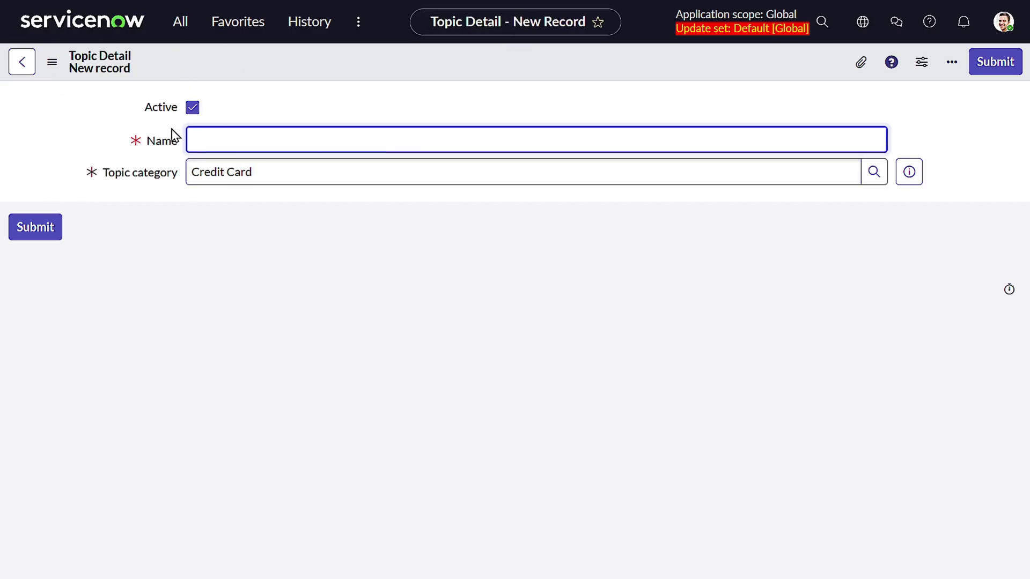
pyautogui.write('Crea')
pyautogui.write('dit CAr')
pyautogui.write('rd Adjus')
pyautogui.write('tmen')
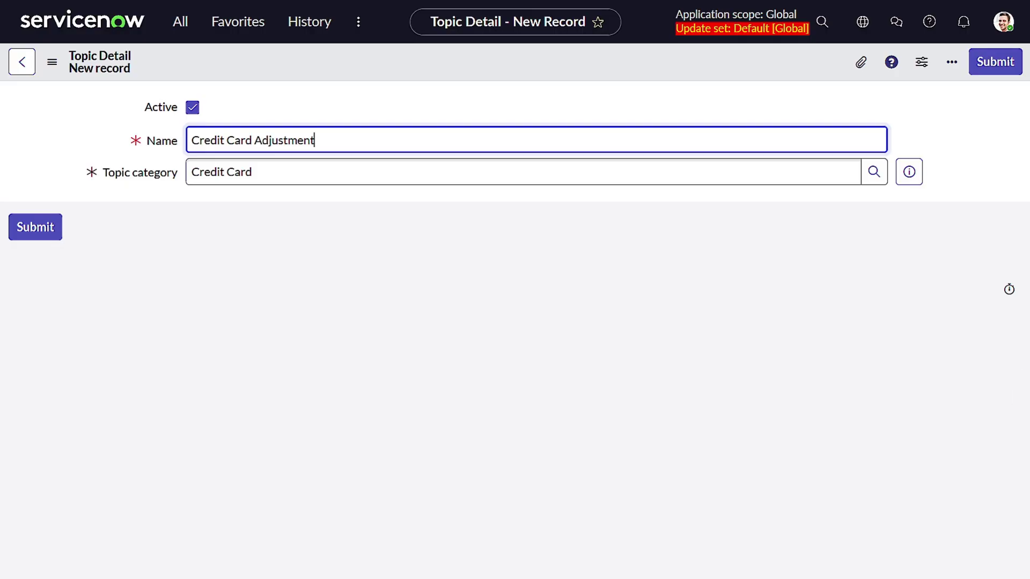
pyautogui.write('t')
pyautogui.rightClick(680, 72)
pyautogui.click(707, 80)
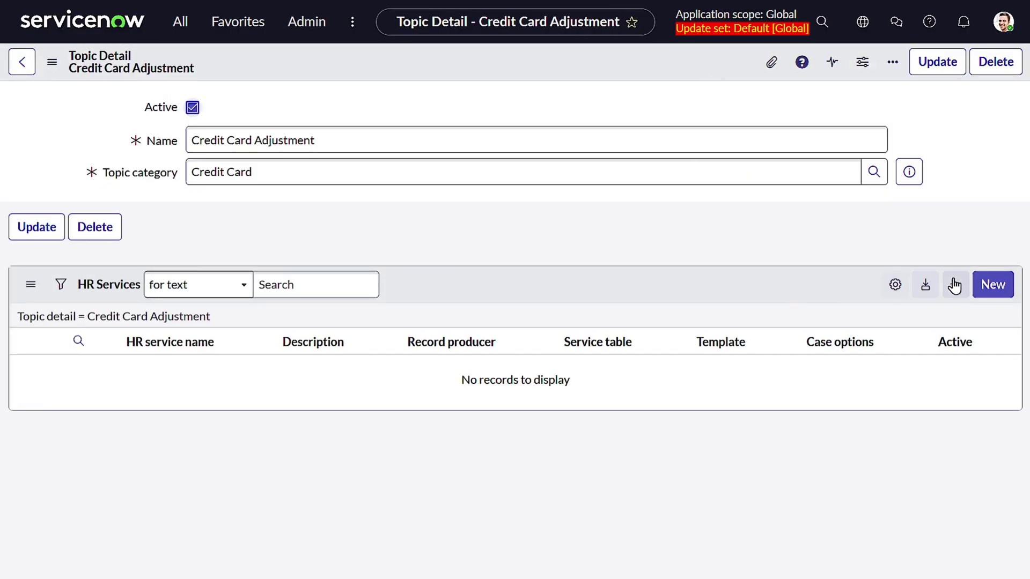
# Start a new HR service under the Credit Card Adjustment topic detail and name it Credit Limit.
pyautogui.click(999, 310)
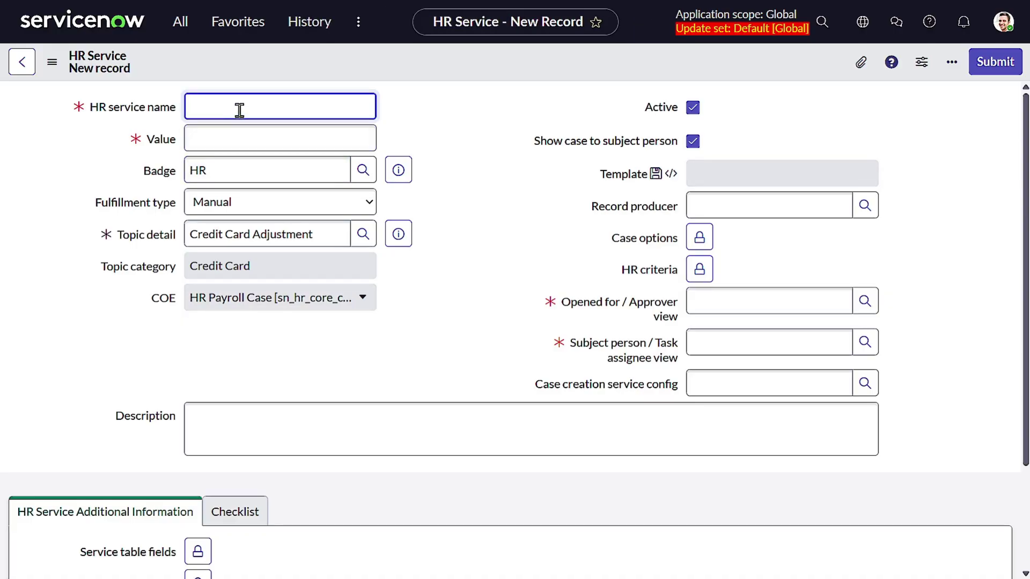
pyautogui.write('Credit Limit')
pyautogui.click(446, 124)
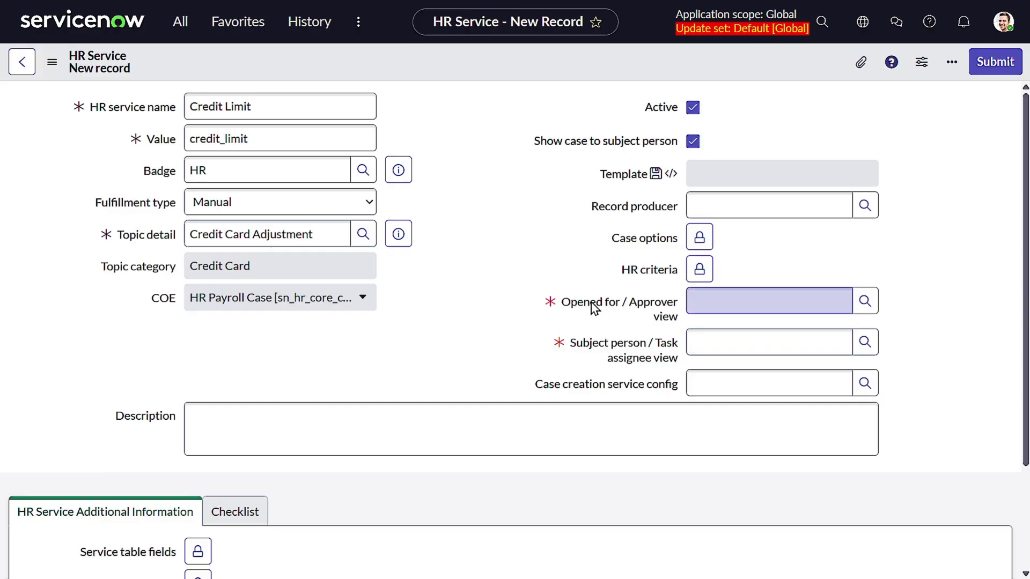
# Set the approver view to Default for opened for/approver and the task assignee view to Default for subject person/task assigned to.
pyautogui.click(864, 302)
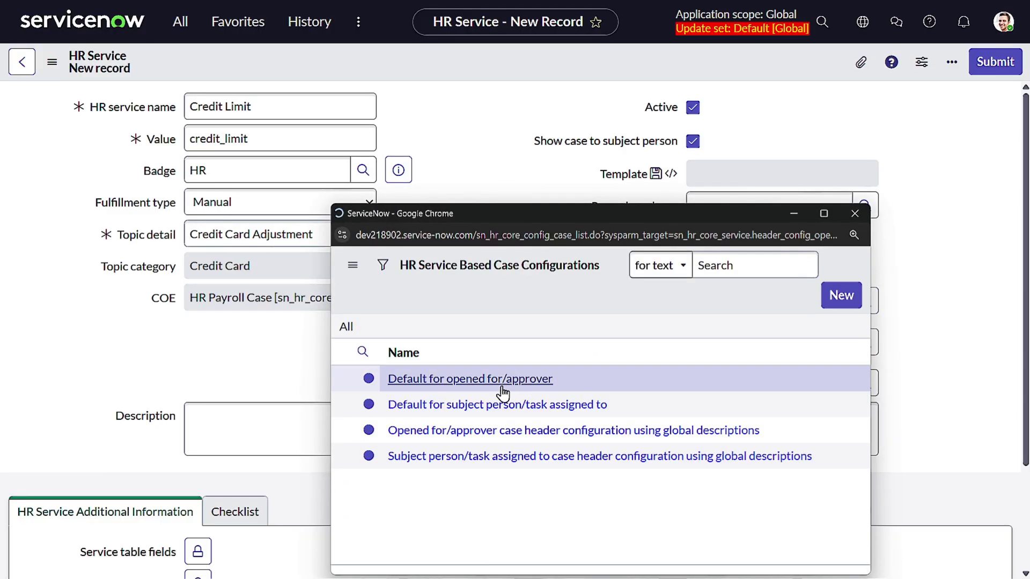
pyautogui.click(472, 383)
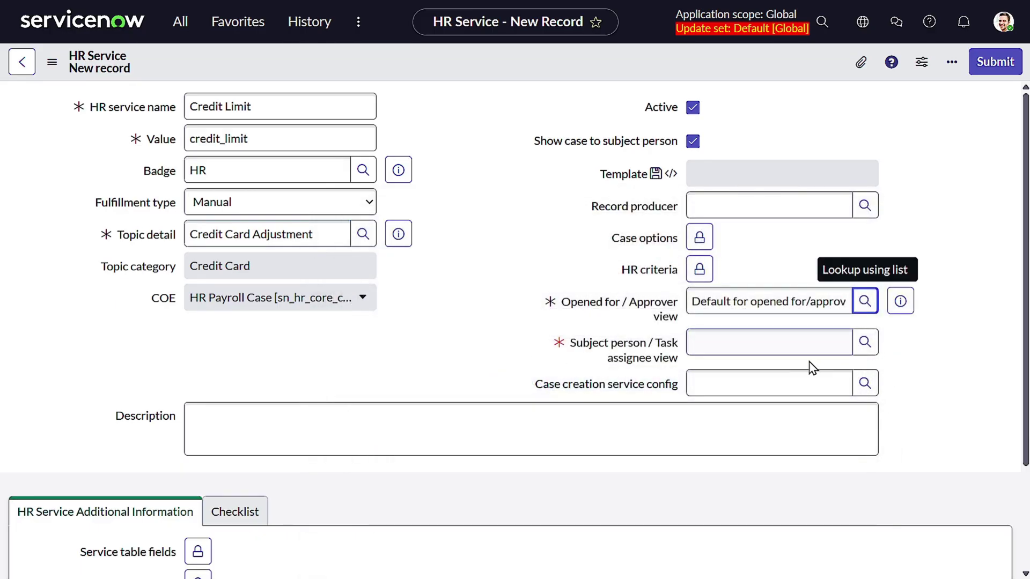
pyautogui.click(864, 344)
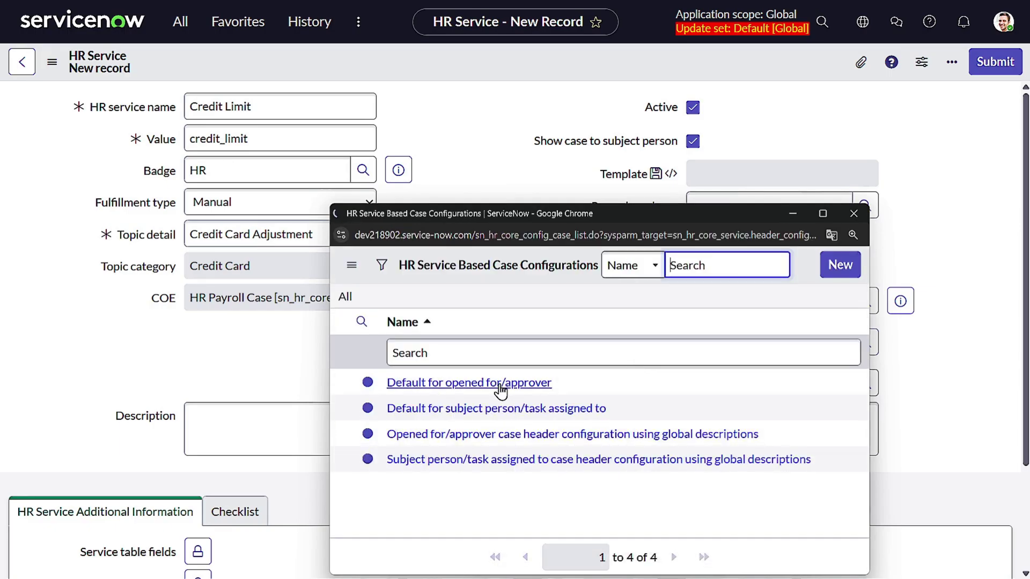
pyautogui.click(469, 411)
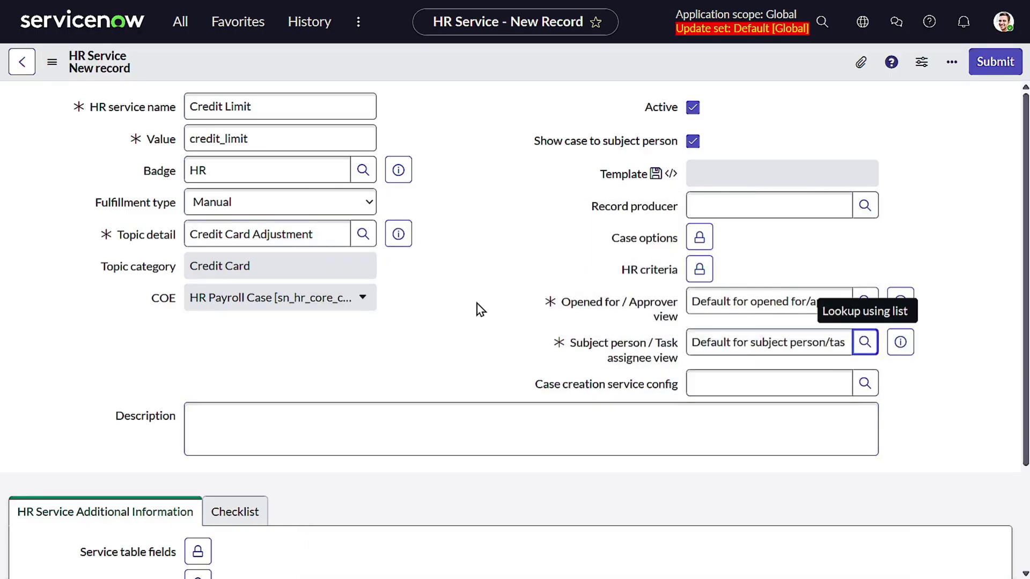
# Set the HR service's fulfillment type to Service Activity.
pyautogui.moveTo(95, 203); pyautogui.dragTo(171, 214)
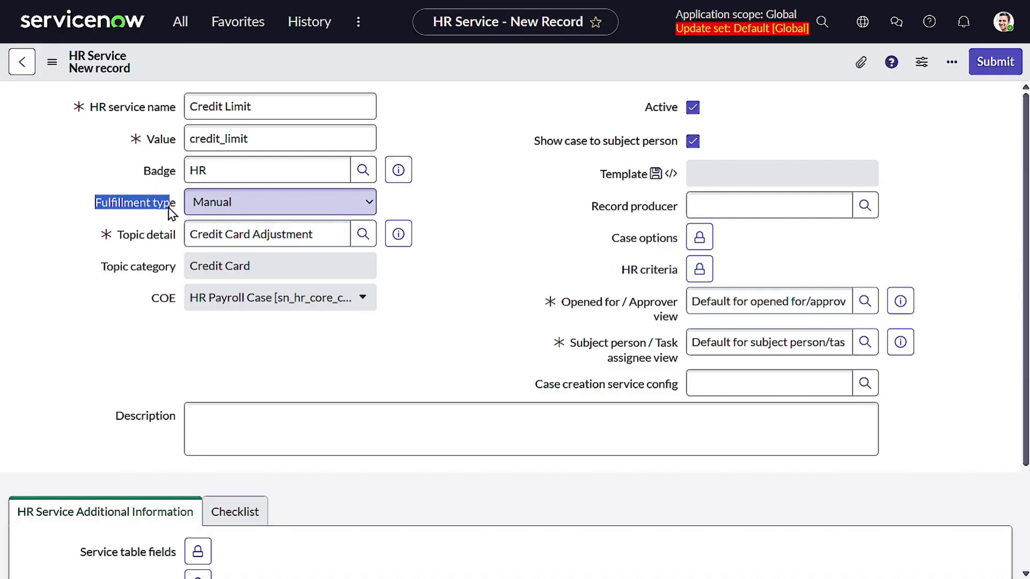
pyautogui.click(208, 204)
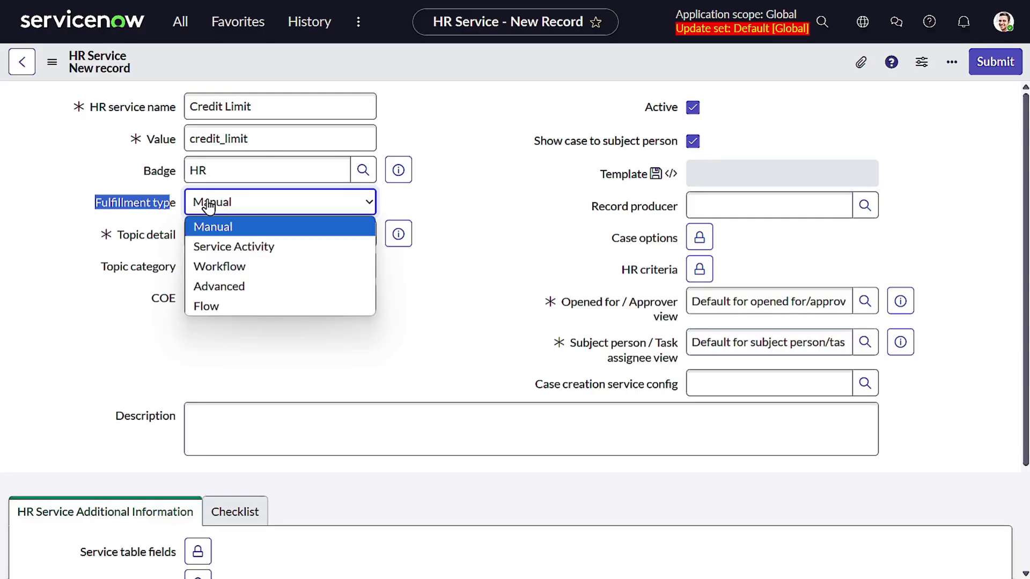
pyautogui.click(245, 246)
# Enable automatic case closing for the HR service, with cases closing when all to-dos are complete.
pyautogui.scroll(-2, 452, 142)
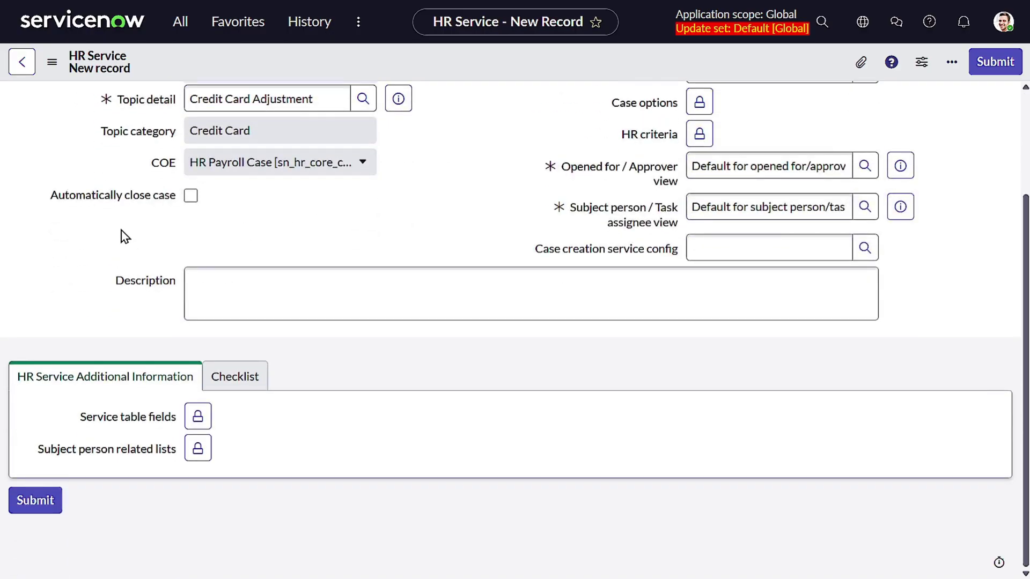
pyautogui.moveTo(44, 200); pyautogui.dragTo(205, 202)
pyautogui.click(191, 197)
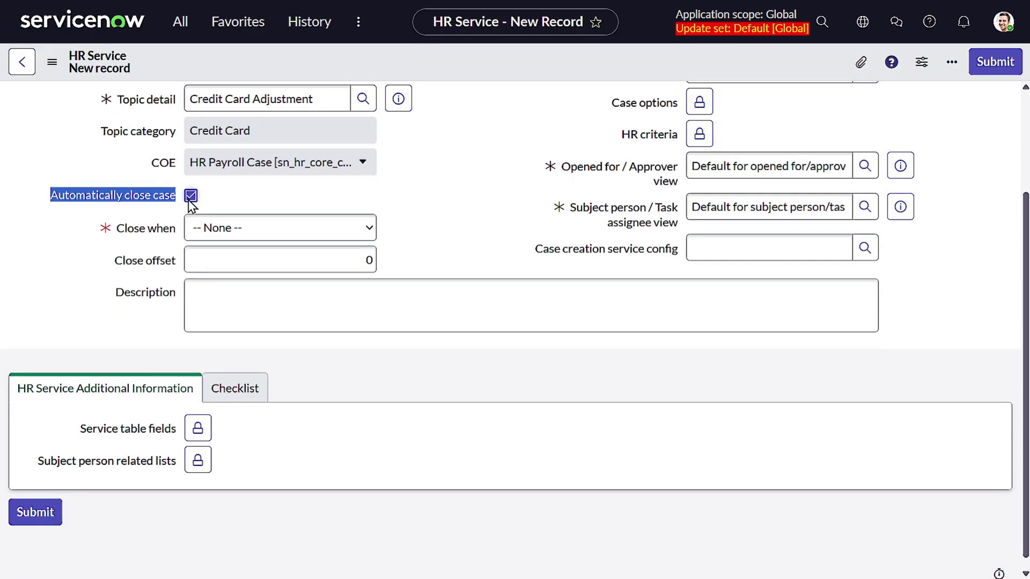
pyautogui.click(201, 227)
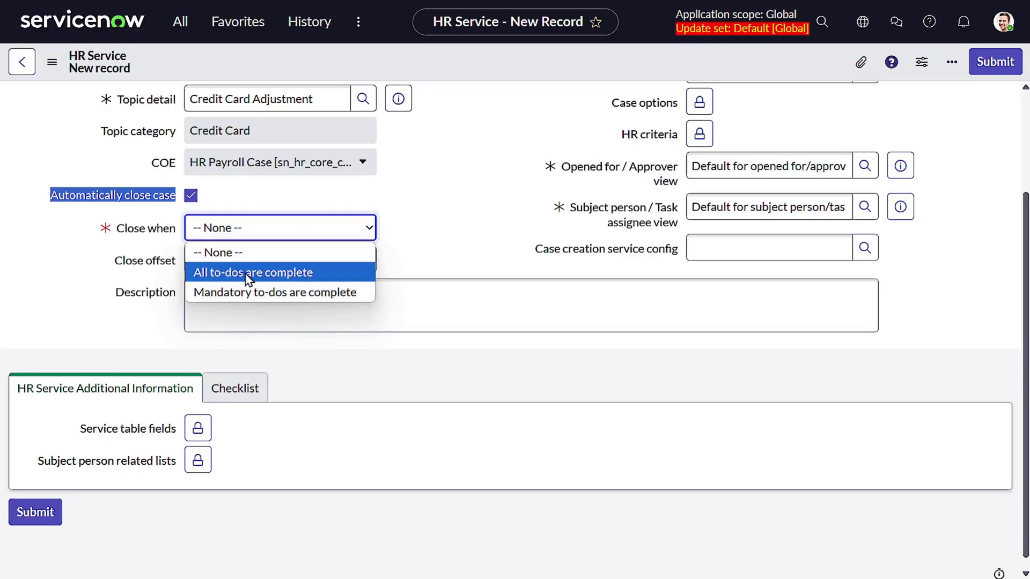
pyautogui.click(263, 298)
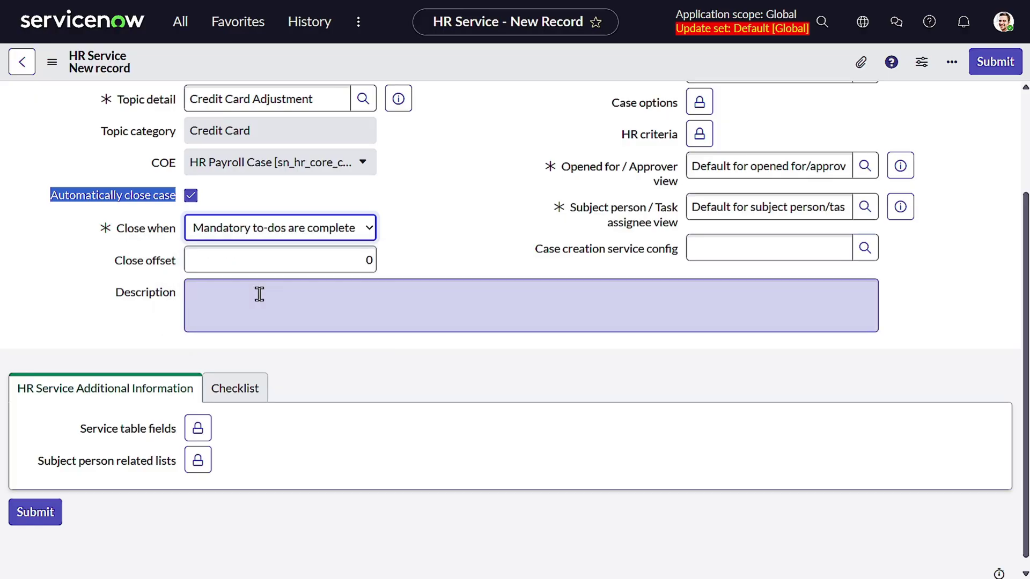
pyautogui.click(294, 230)
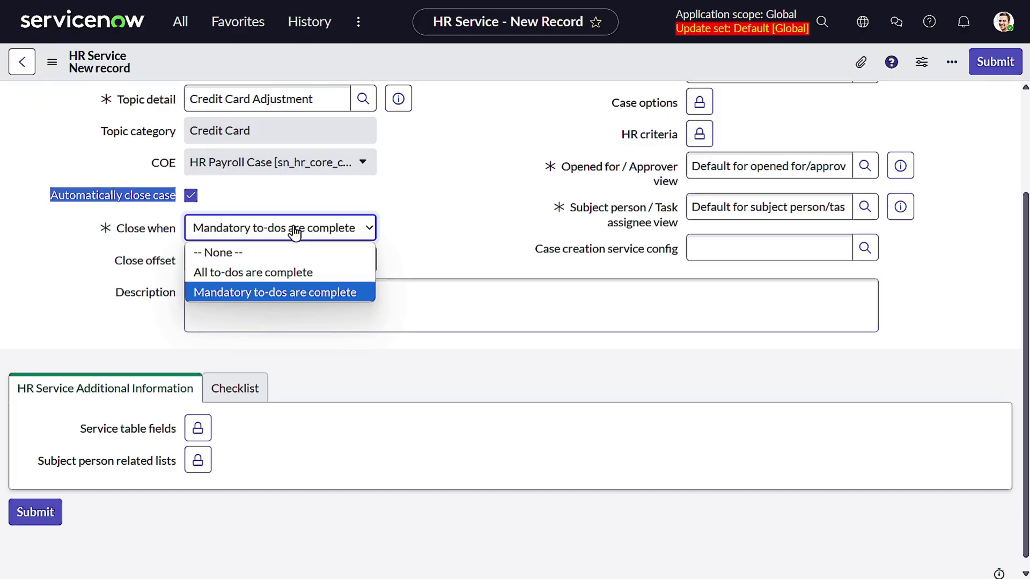
pyautogui.click(307, 271)
# Review the Additional Information and Checklist sections of the Credit Limit HR service and save the record.
pyautogui.scroll(1, 495, 195)
pyautogui.scroll(2, 494, 195)
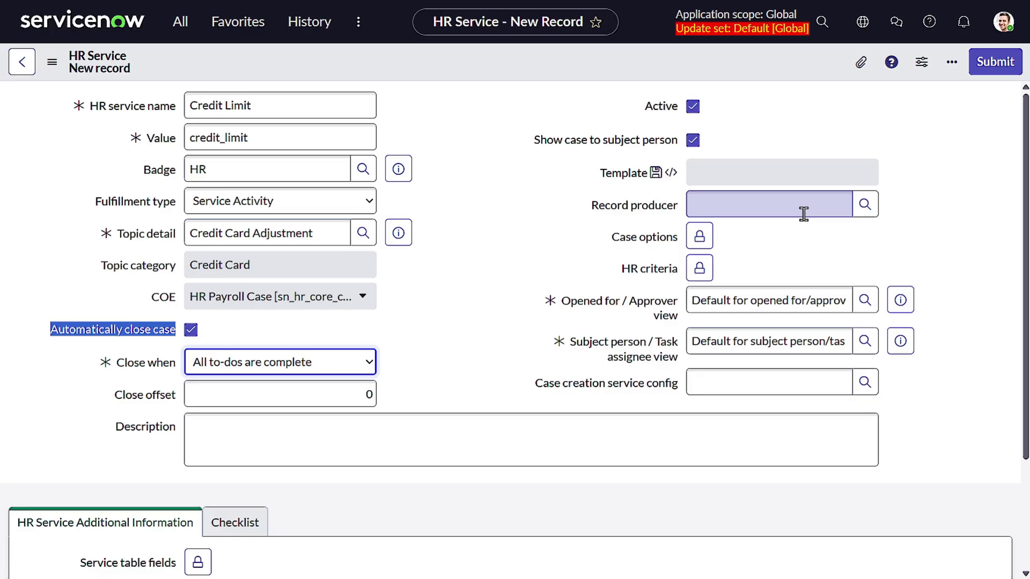
pyautogui.scroll(-3, 605, 220)
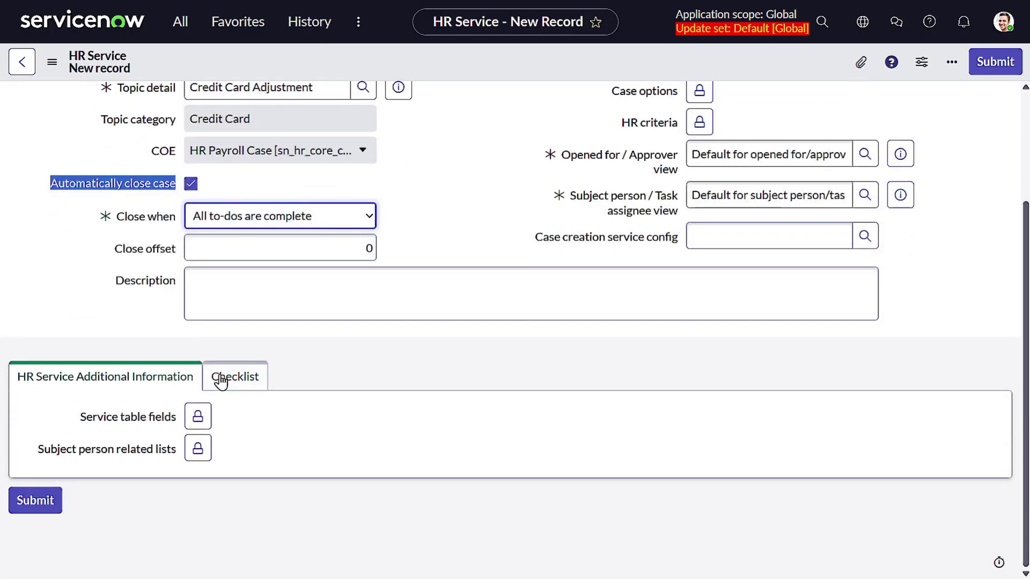
pyautogui.click(221, 378)
pyautogui.click(129, 434)
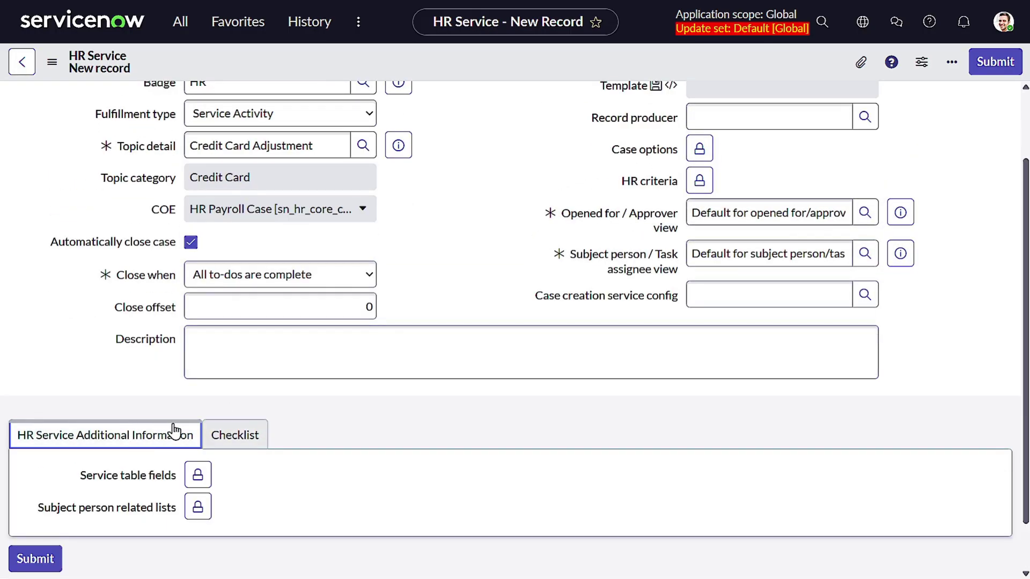
pyautogui.click(236, 435)
pyautogui.rightClick(541, 57)
pyautogui.click(549, 63)
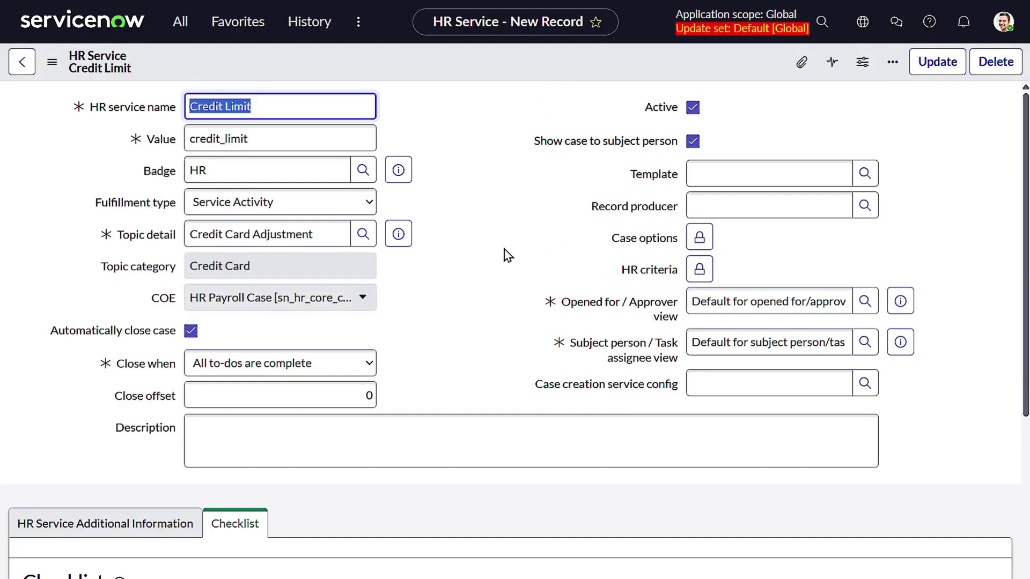
pyautogui.scroll(-8, 506, 254)
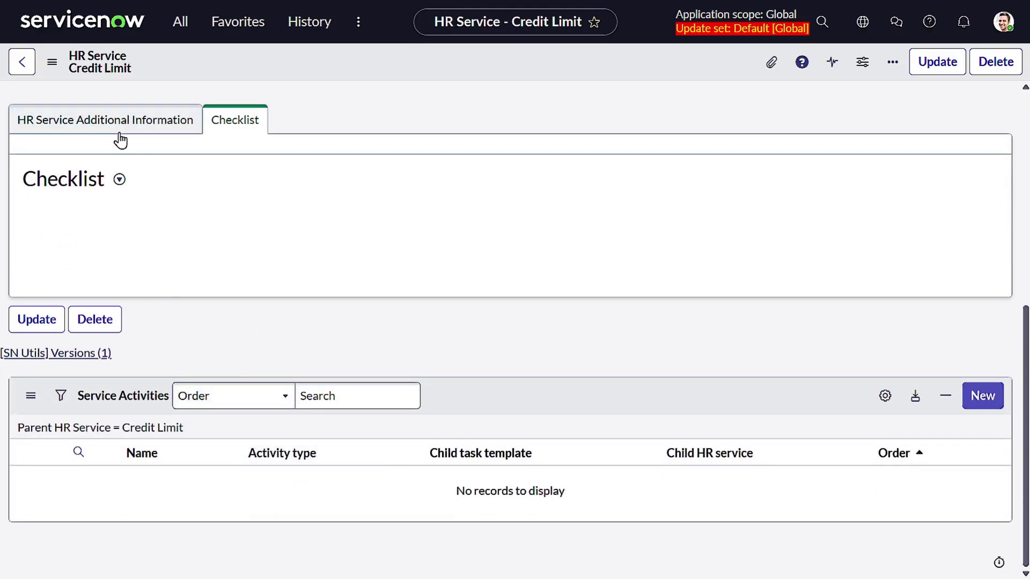
# Create a new checklist on the Credit Limit HR service and add an Approval item to it.
pyautogui.click(119, 179)
pyautogui.click(154, 206)
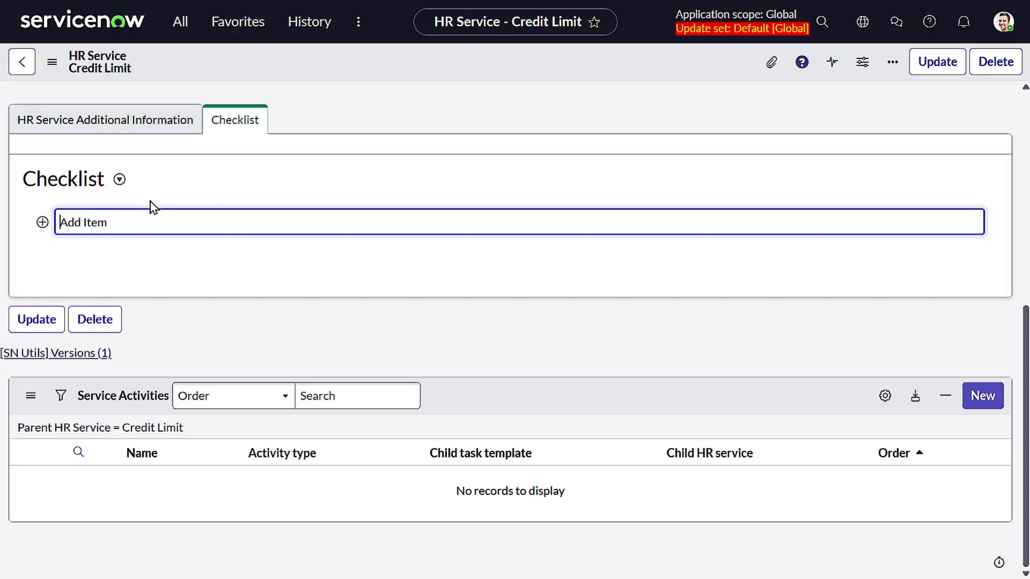
pyautogui.write('Appro;Val')
pyautogui.press('BackSpace')
pyautogui.press('Return')
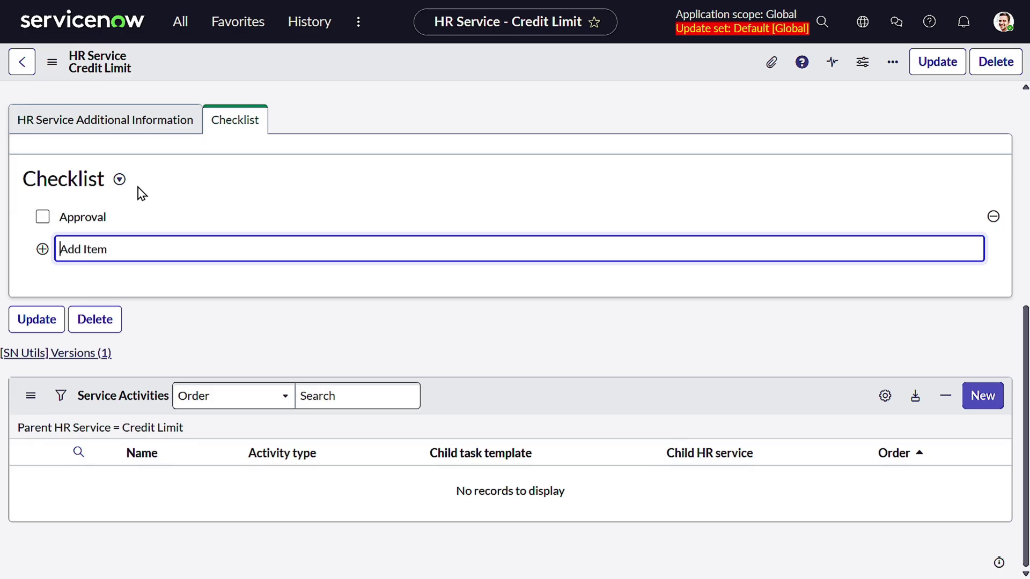
# Add the items Esignature and Document Upload to the checklist and save the HR service record.
pyautogui.write('Esignature')
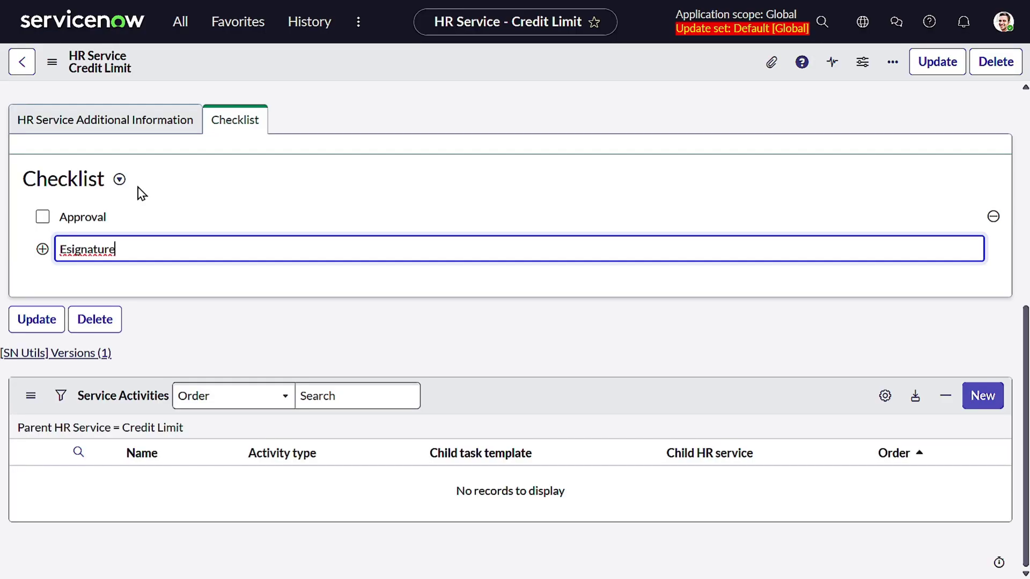
pyautogui.click(215, 295)
pyautogui.click(50, 249)
pyautogui.write('Docu')
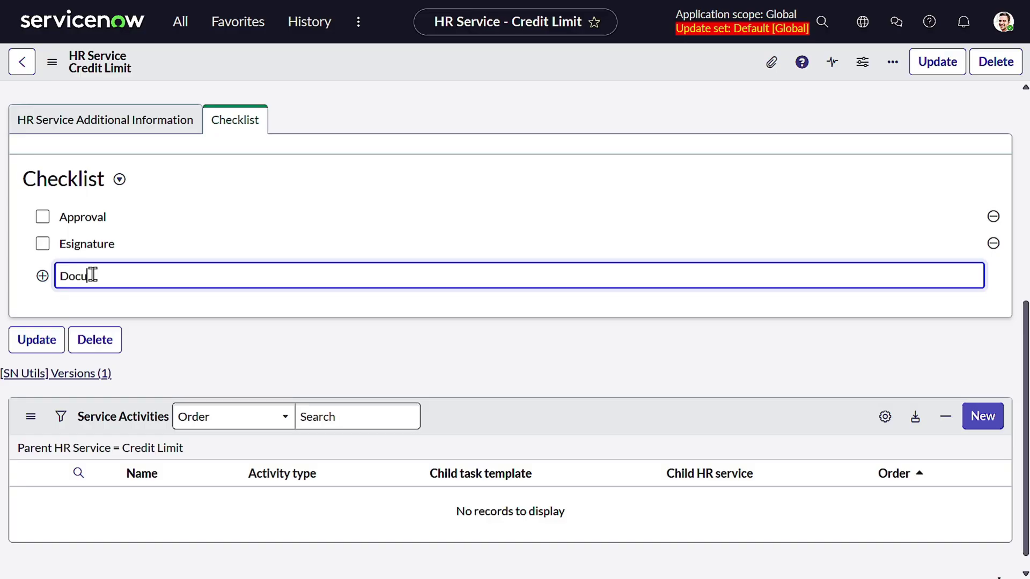
pyautogui.write('ment Upload')
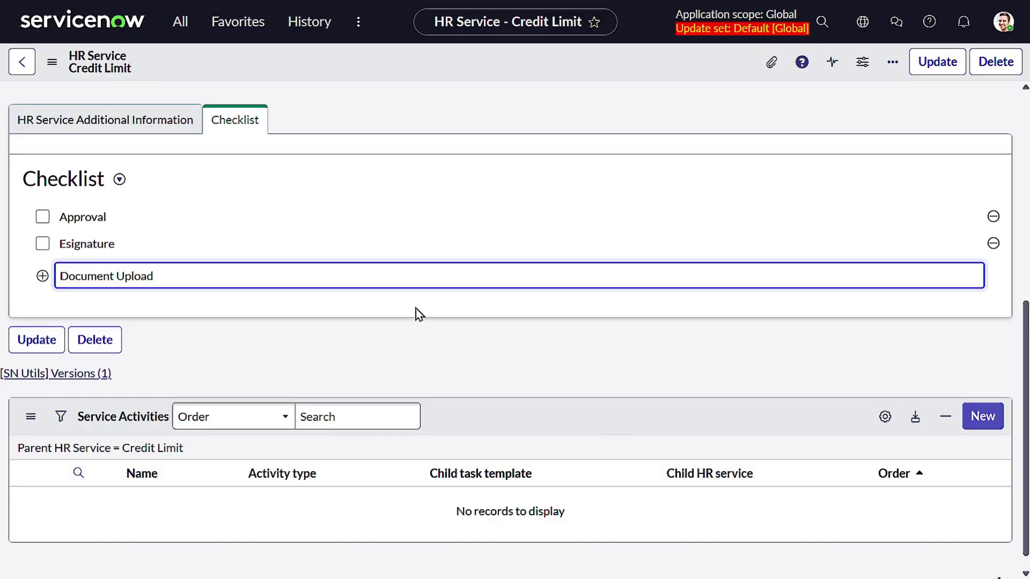
pyautogui.click(43, 277)
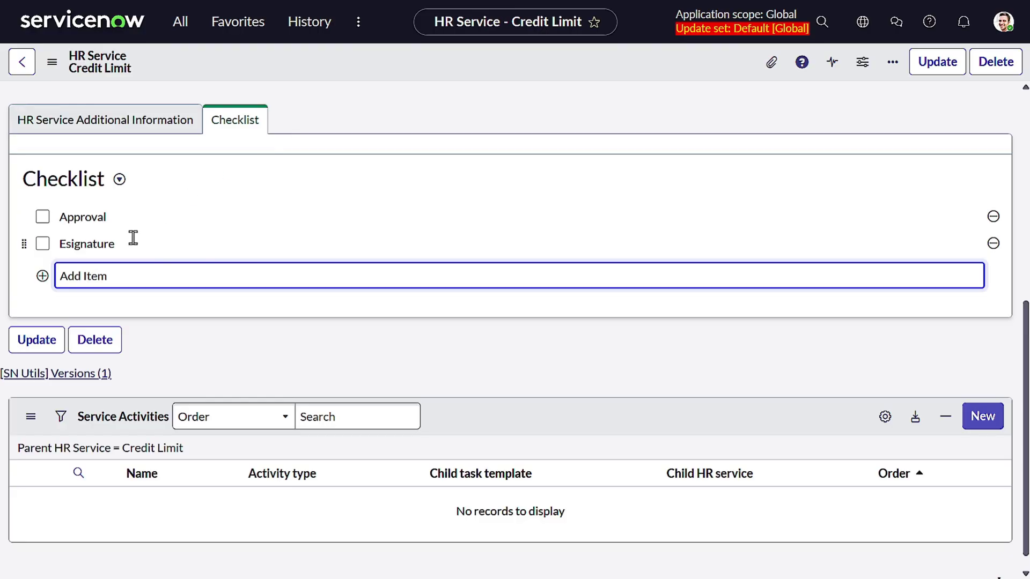
pyautogui.rightClick(306, 69)
pyautogui.click(324, 76)
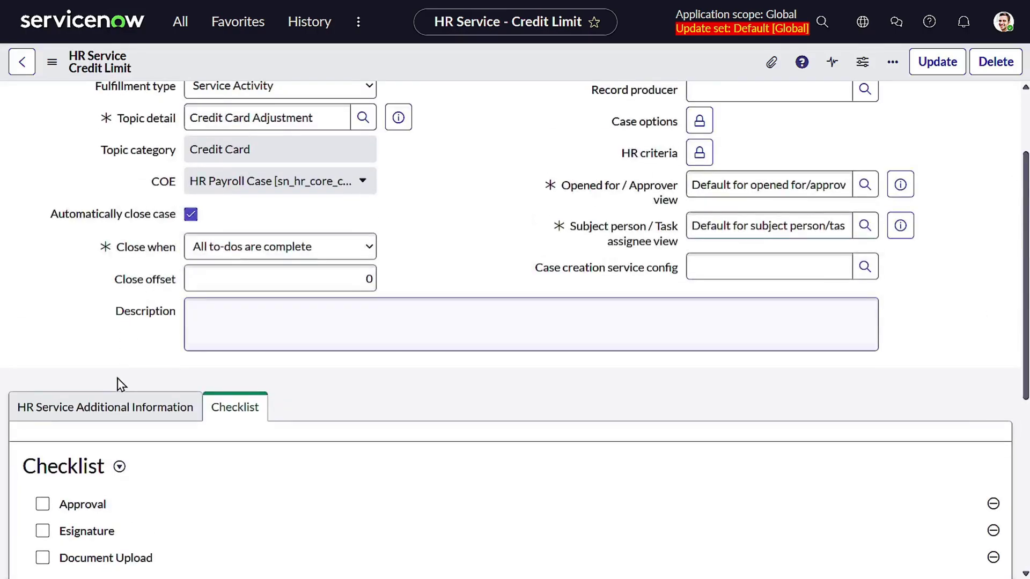
# Create a new service activity under the Credit Limit HR service with the activity type Approval.
pyautogui.scroll(-3, 777, 479)
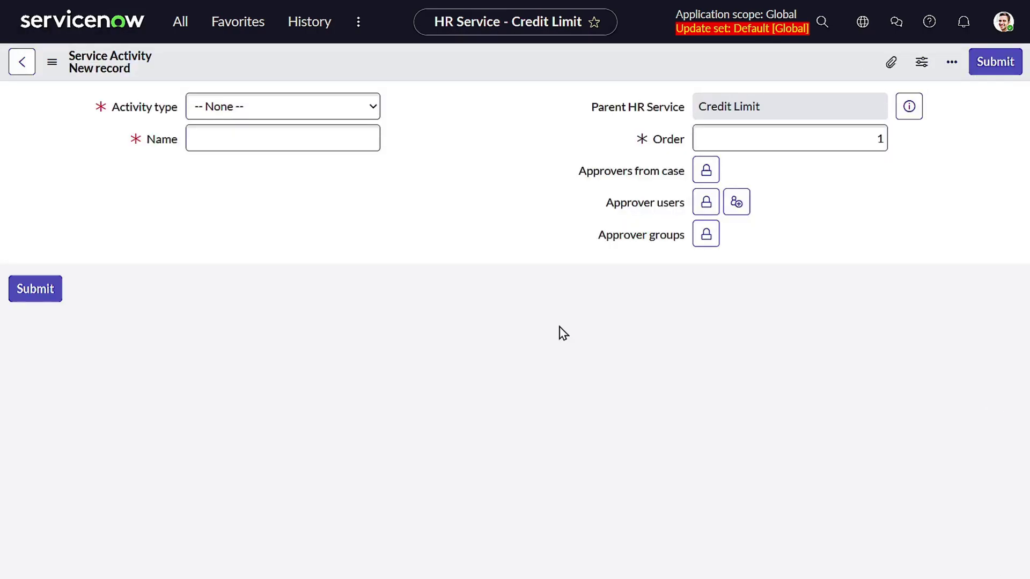
pyautogui.click(309, 106)
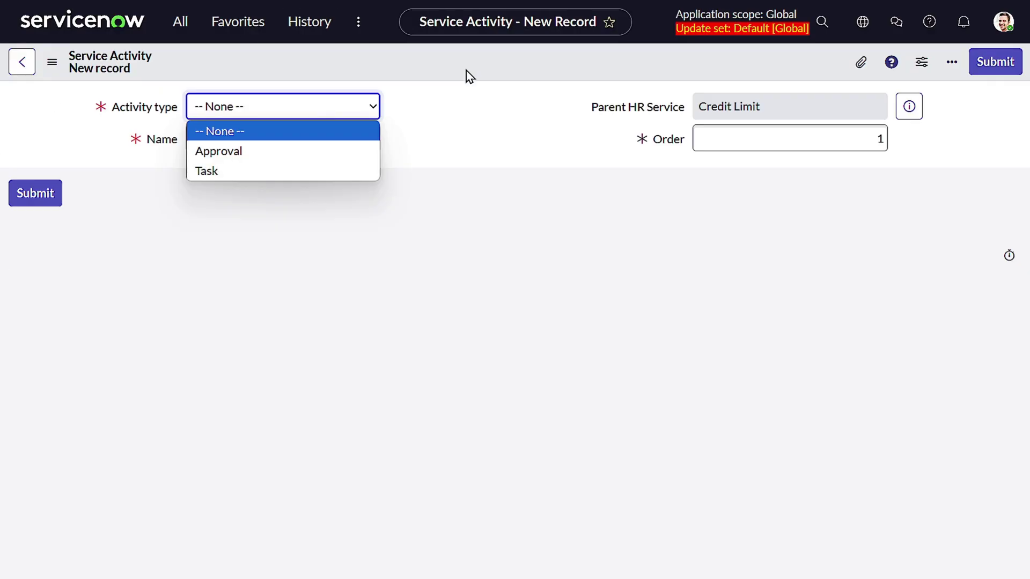
pyautogui.click(460, 190)
pyautogui.click(337, 109)
pyautogui.click(322, 151)
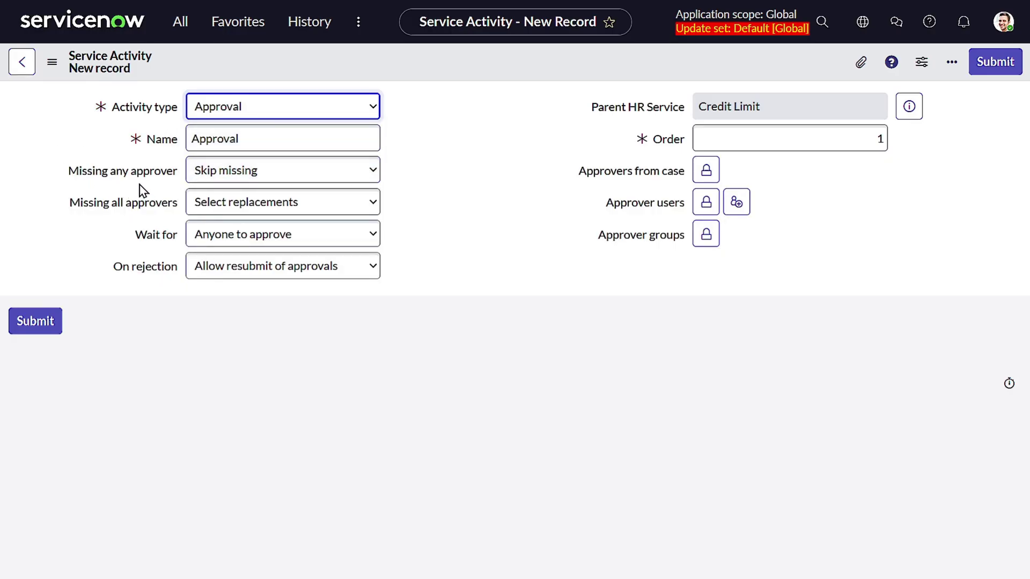
# Set the activity to skip missing approvers, close incomplete when all approvers are missing, and wait for anyone to approve.
pyautogui.click(204, 180)
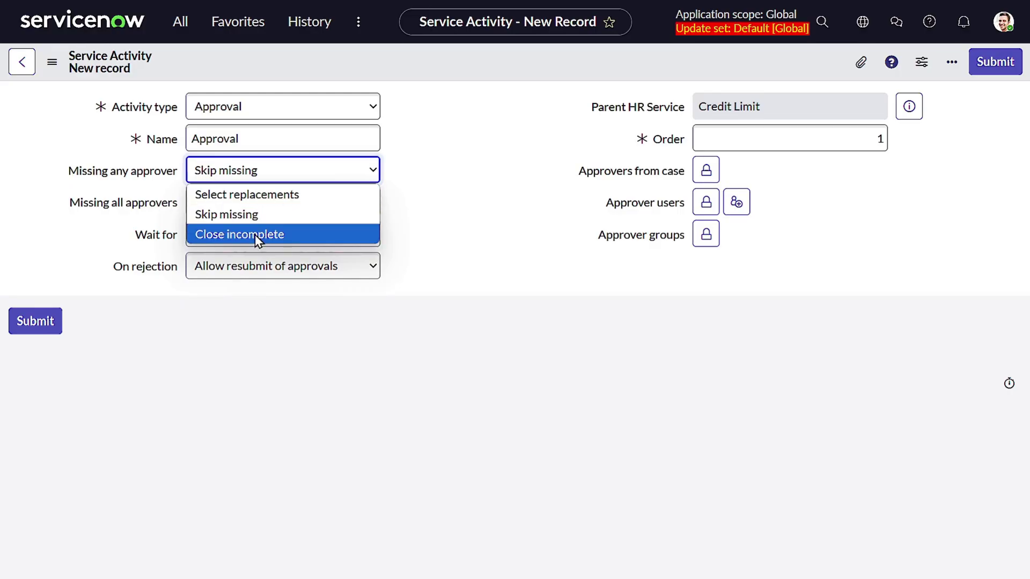
pyautogui.click(261, 216)
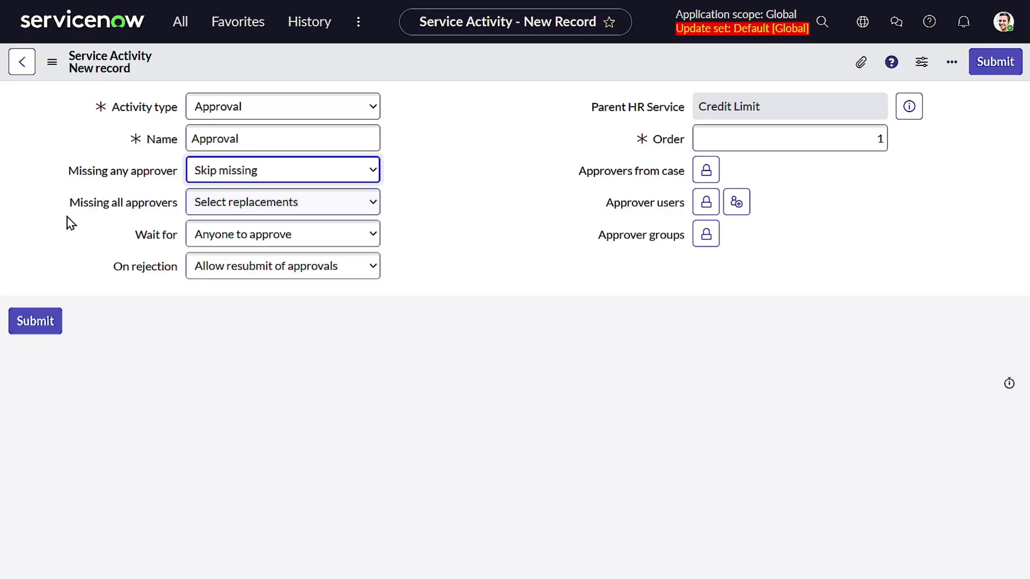
pyautogui.click(208, 215)
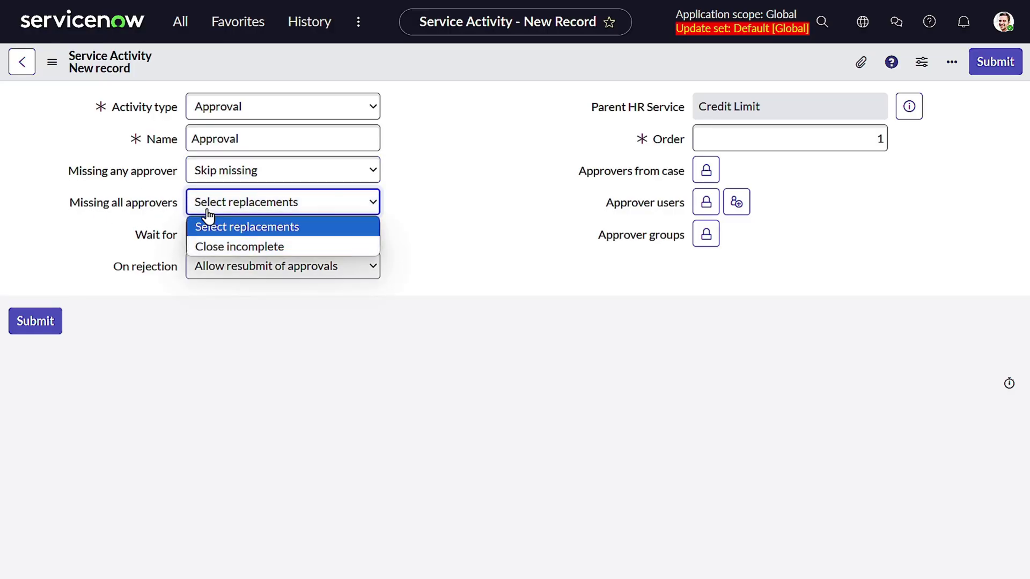
pyautogui.click(229, 250)
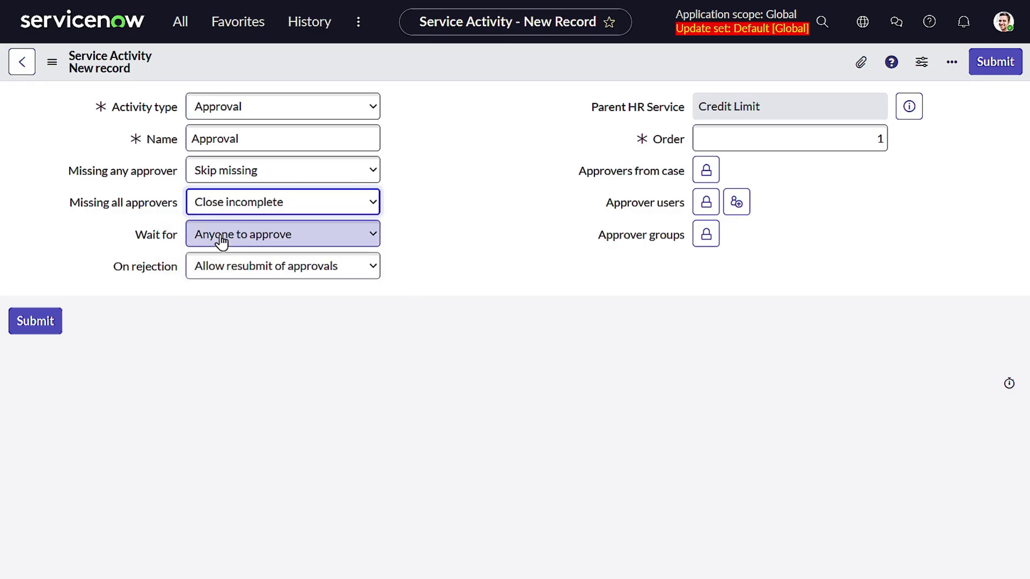
pyautogui.click(221, 243)
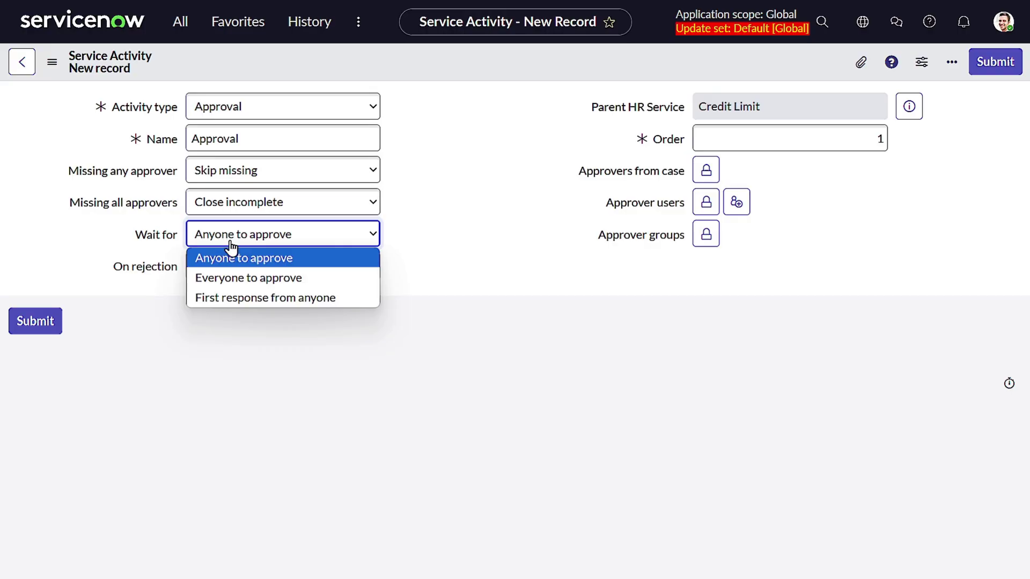
pyautogui.click(451, 272)
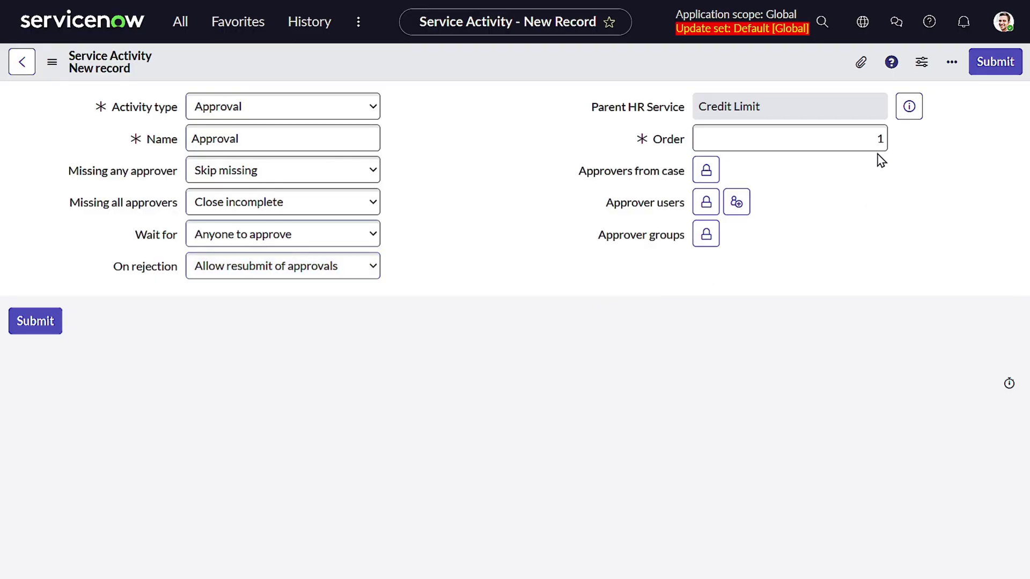
# Set the approval activity's order to 10.
pyautogui.doubleClick(880, 138)
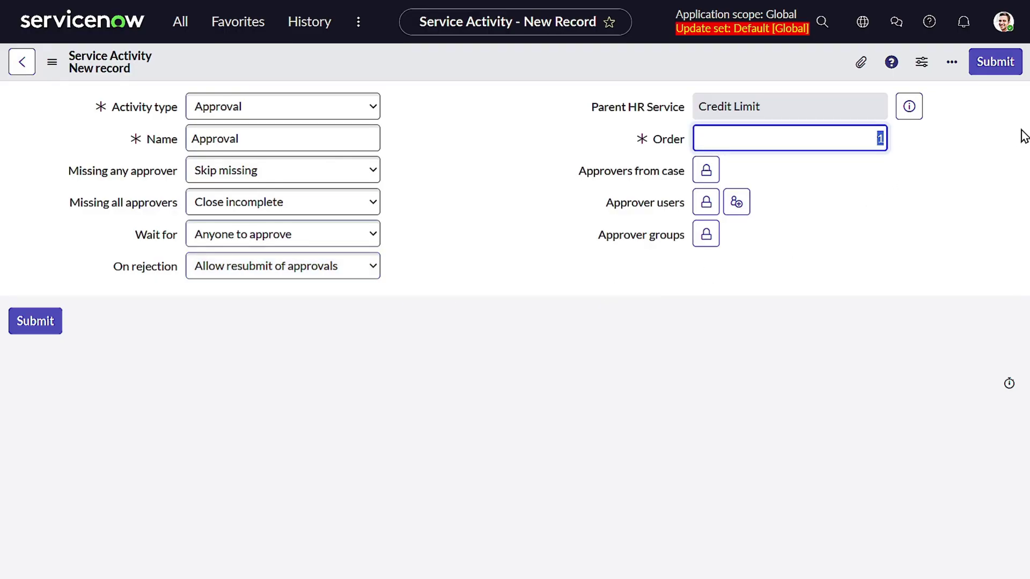
pyautogui.write('1')
pyautogui.click(573, 164)
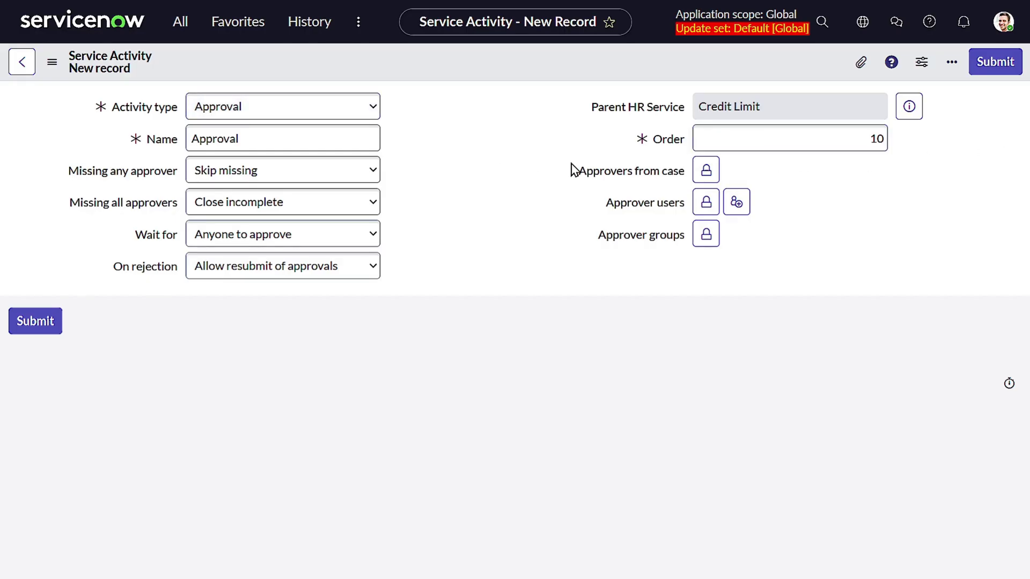
# Unlock Approvers from case, look through its user fields, and start a new user field record named Subject Person Manager.
pyautogui.click(706, 170)
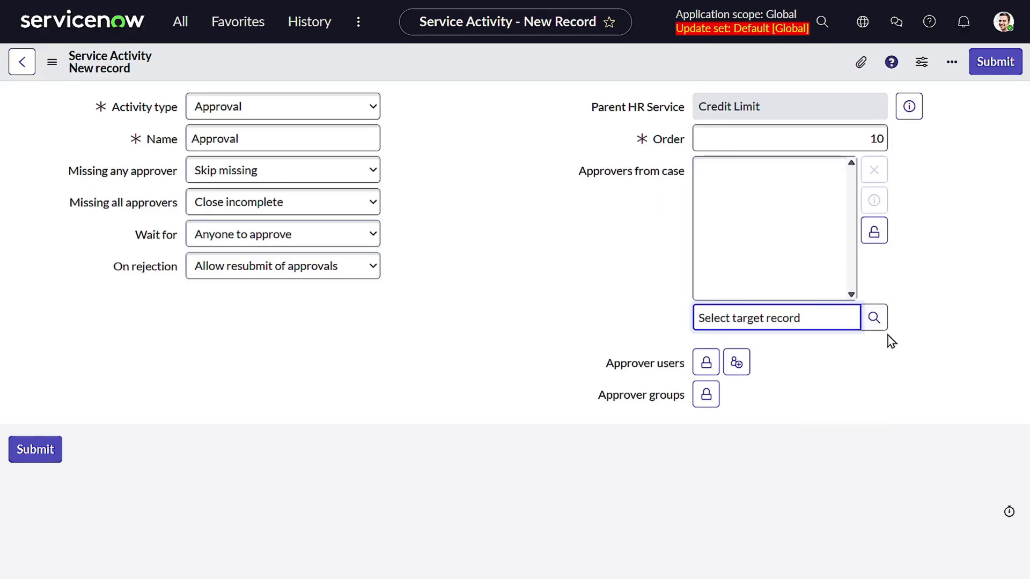
pyautogui.click(879, 316)
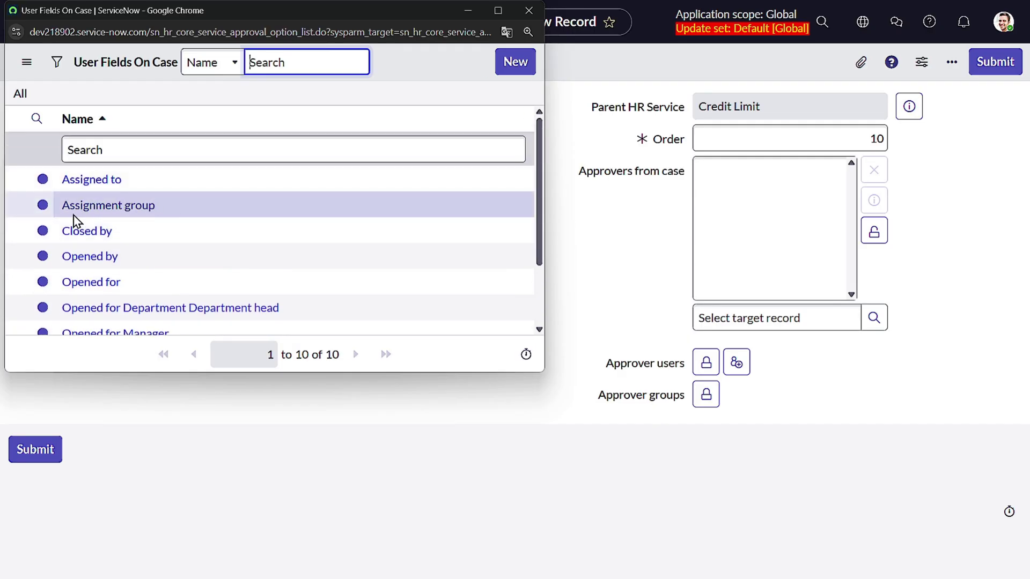
pyautogui.scroll(-2, 253, 244)
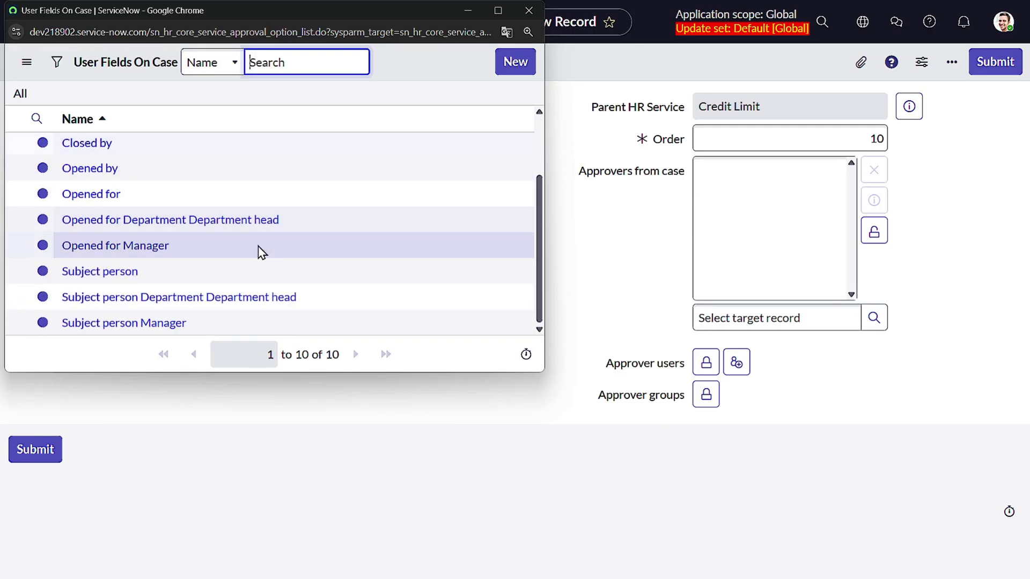
pyautogui.scroll(2, 262, 252)
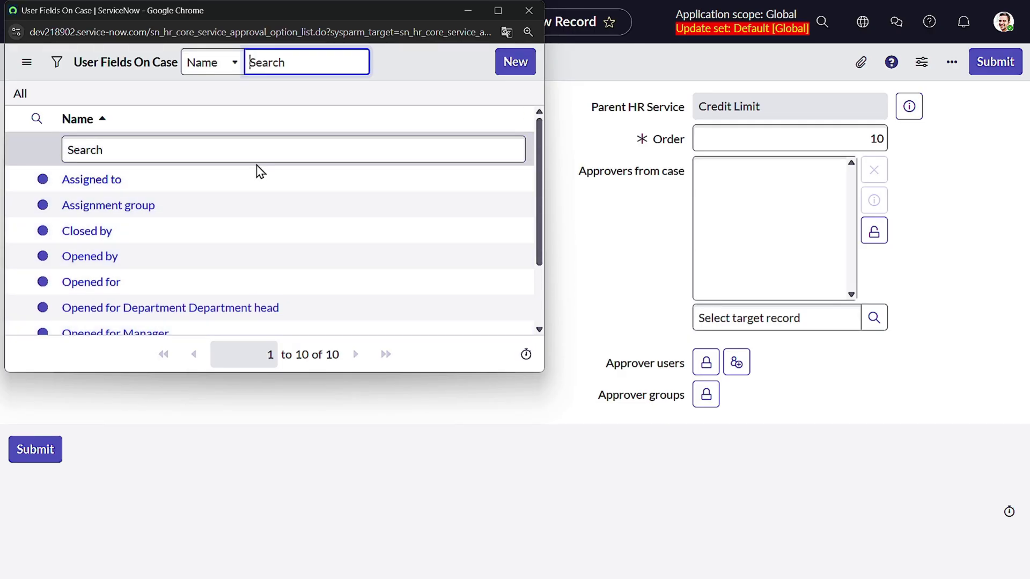
pyautogui.scroll(-2, 258, 170)
pyautogui.scroll(2, 258, 170)
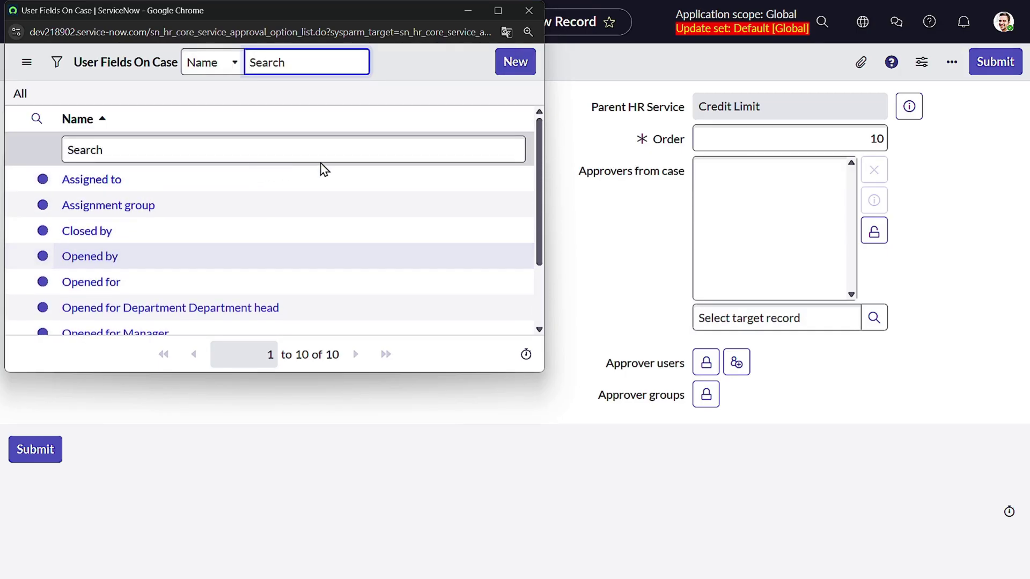
pyautogui.click(515, 69)
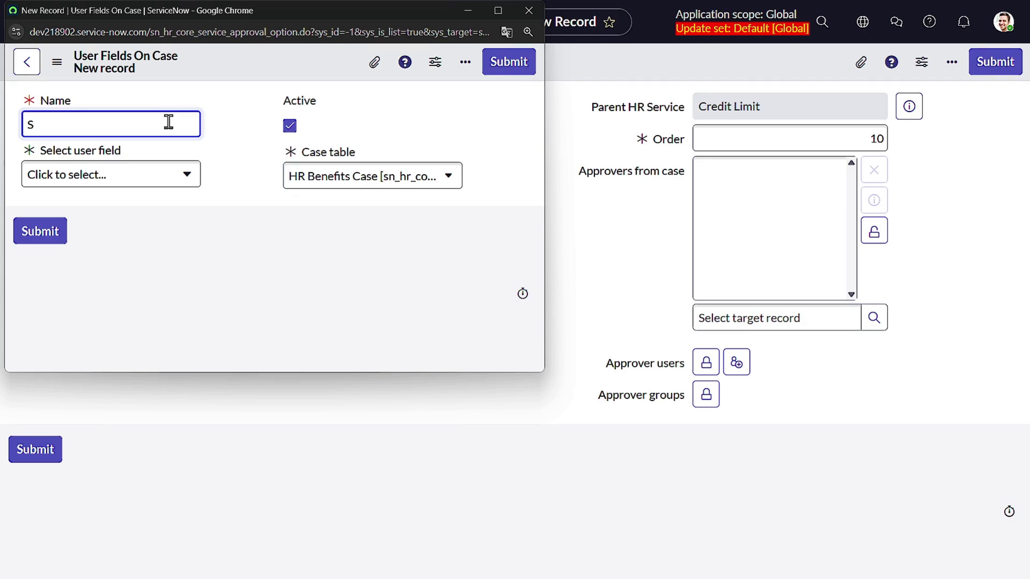
pyautogui.write('bject Person Manager')
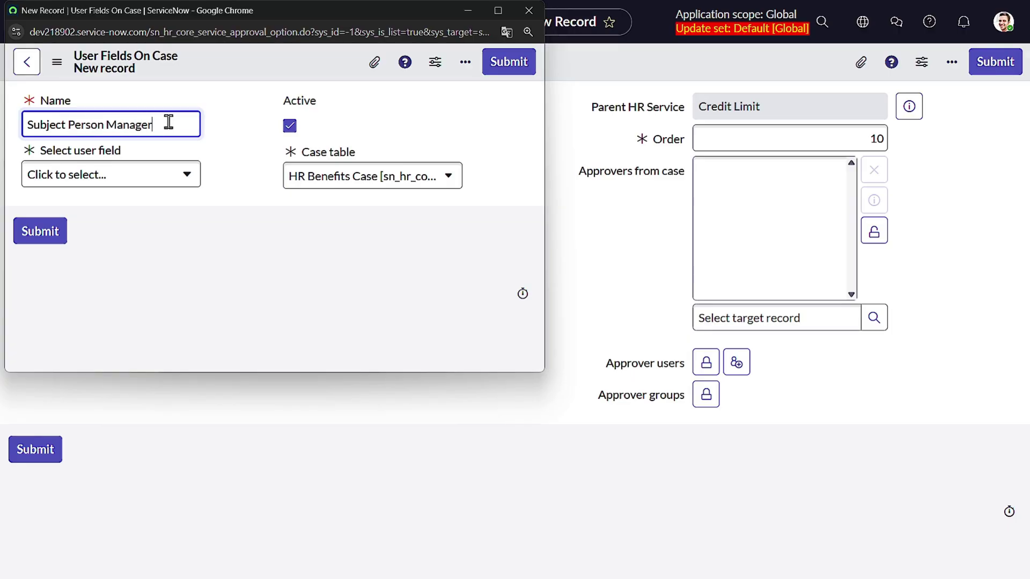
# Choose Opened by Manager from the HR Benefits Case tree as the record's user field and submit it.
pyautogui.click(167, 172)
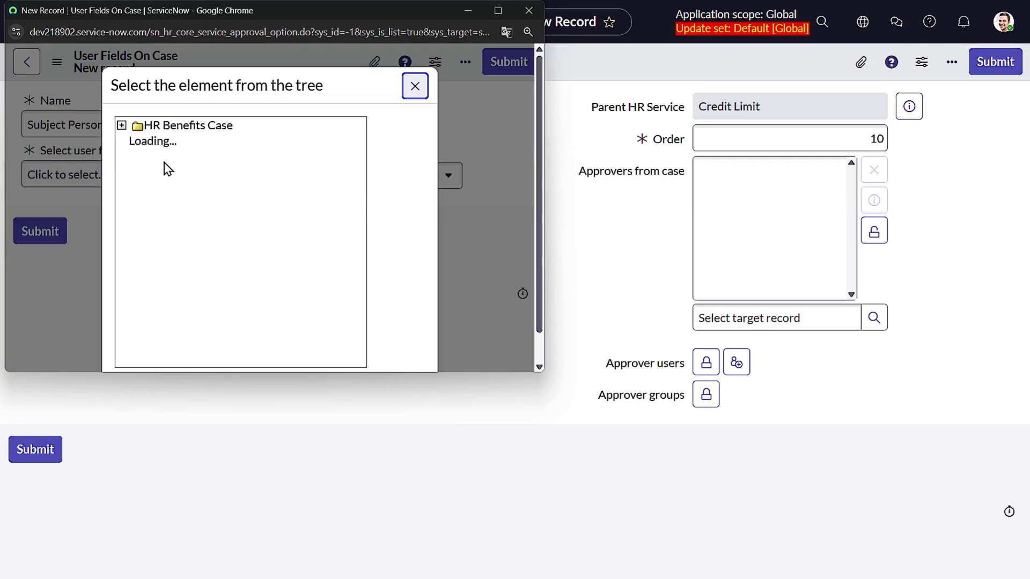
pyautogui.scroll(-3, 201, 204)
pyautogui.scroll(3, 201, 209)
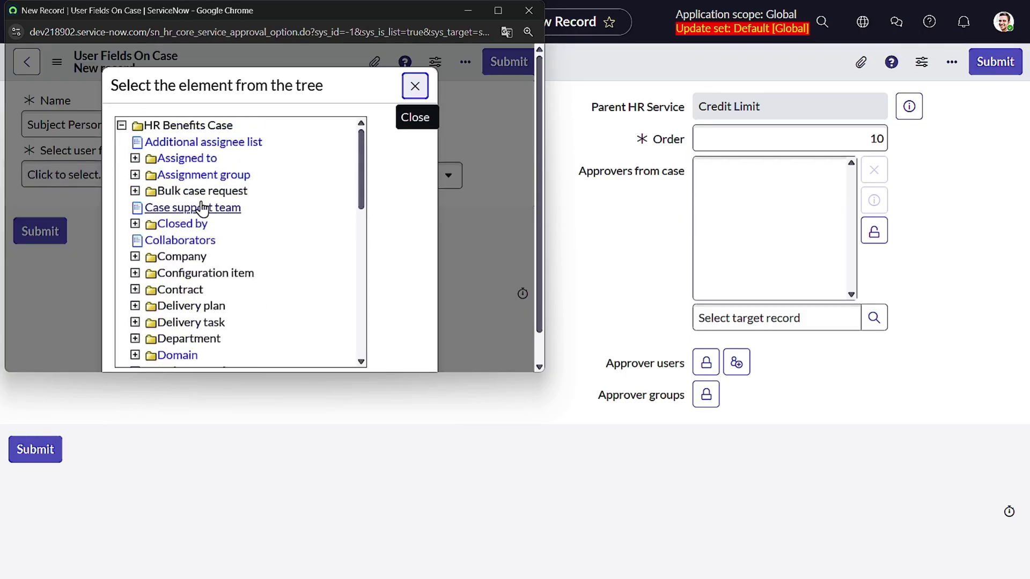
pyautogui.scroll(-8, 202, 208)
pyautogui.scroll(2, 158, 200)
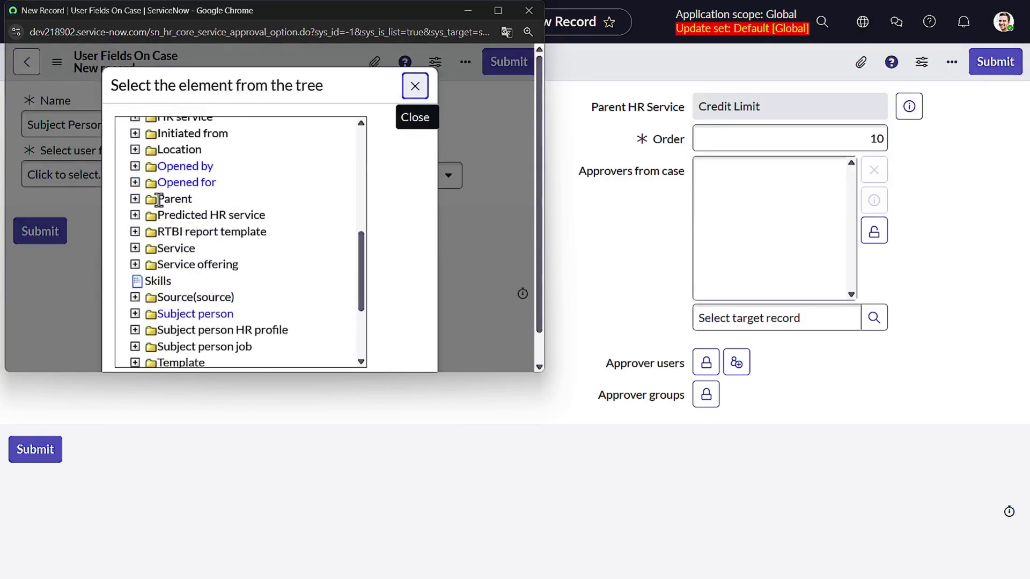
pyautogui.click(135, 167)
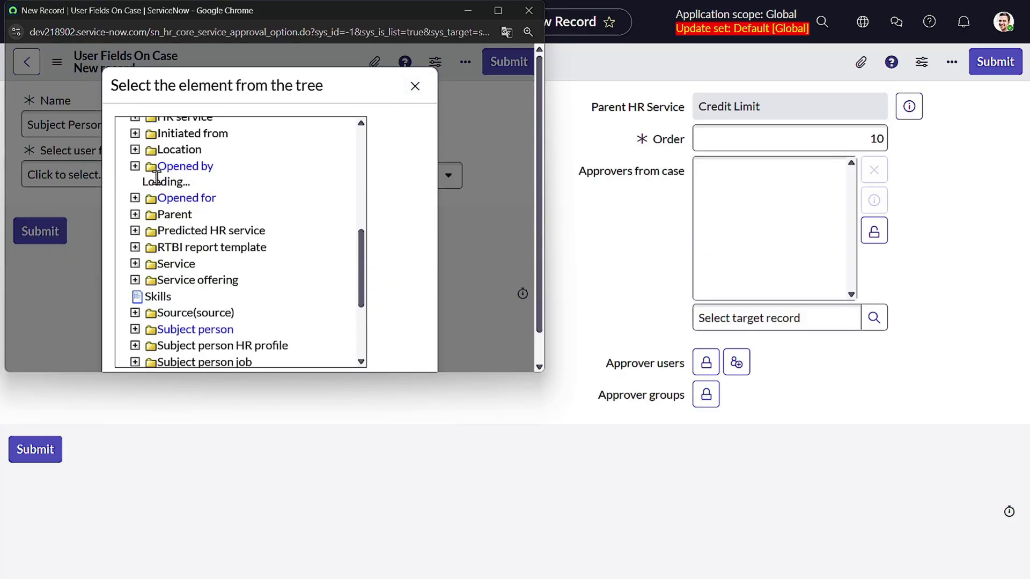
pyautogui.scroll(-3, 201, 190)
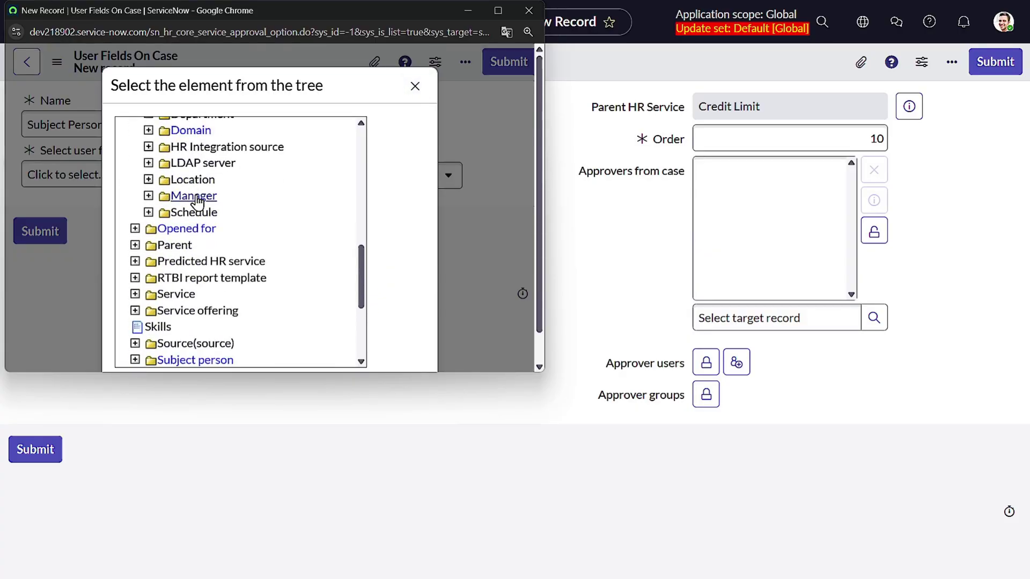
pyautogui.click(195, 197)
pyautogui.click(524, 62)
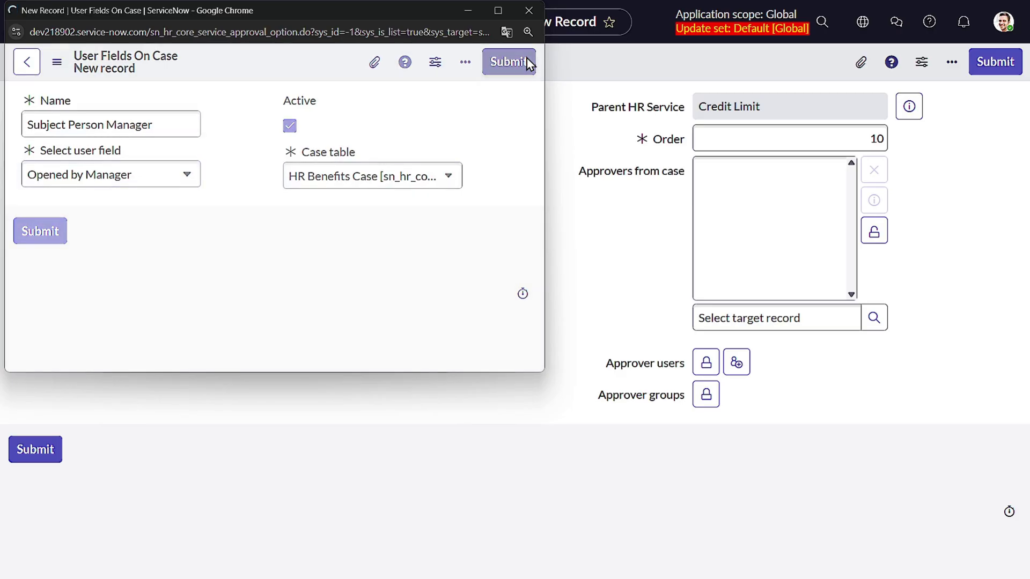
# Replace the Subject Person Manager entry in Approvers from case with Assignment group.
pyautogui.click(799, 177)
pyautogui.click(870, 178)
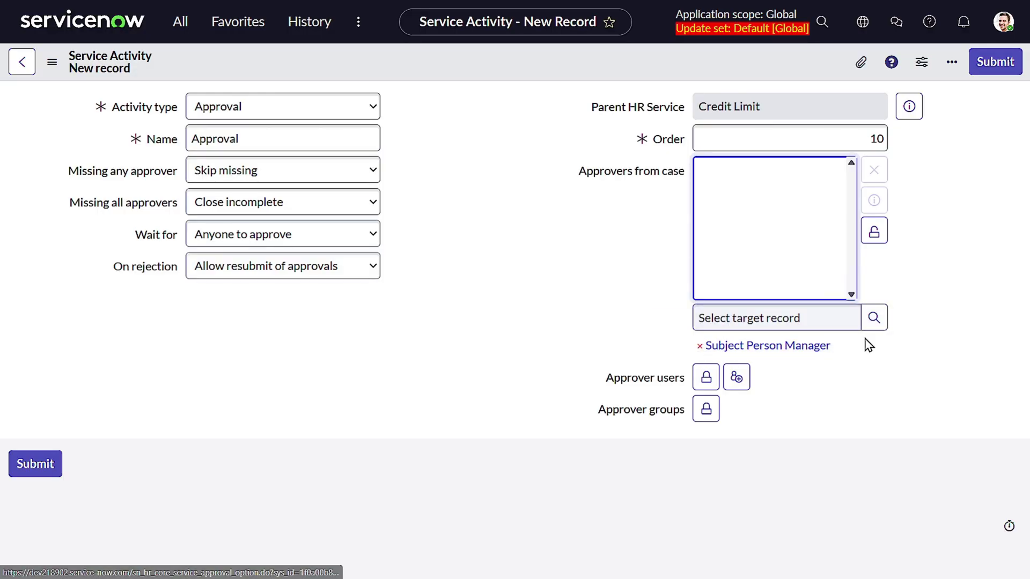
pyautogui.click(699, 347)
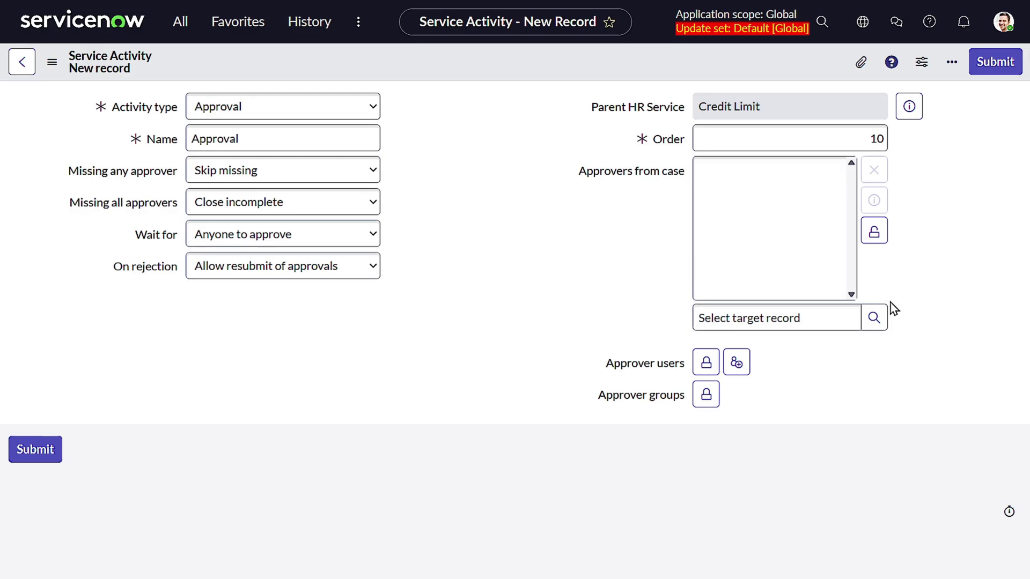
pyautogui.click(874, 317)
pyautogui.scroll(-2, 461, 341)
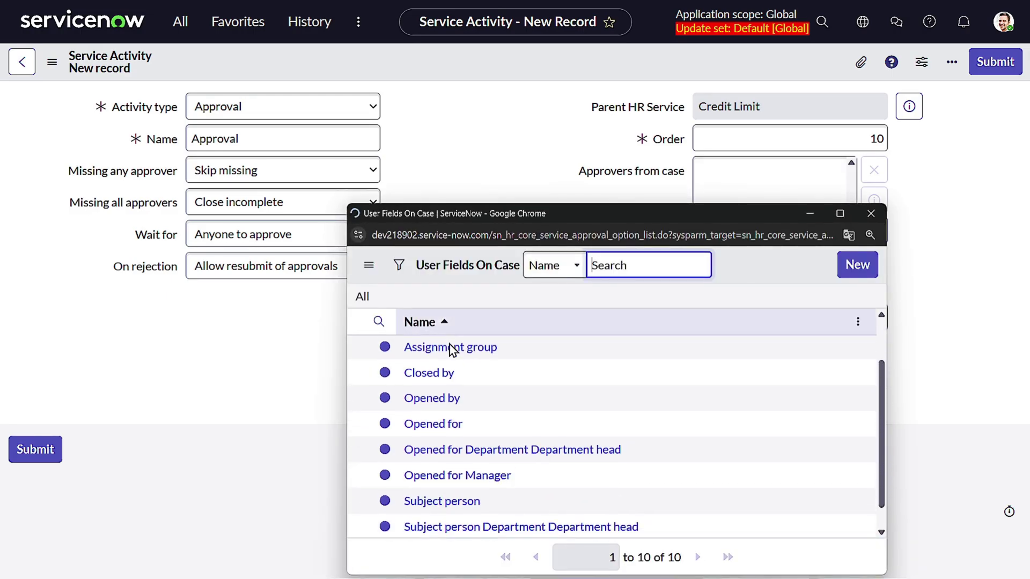
pyautogui.click(449, 346)
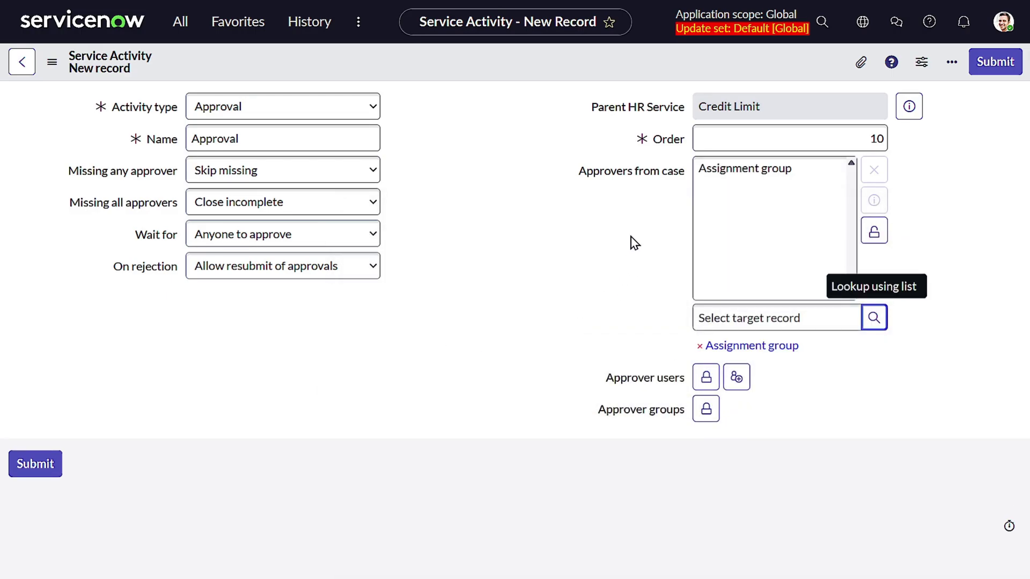
# Review the approver users and approver groups fields, and submit the approval service activity.
pyautogui.moveTo(593, 379); pyautogui.dragTo(689, 376)
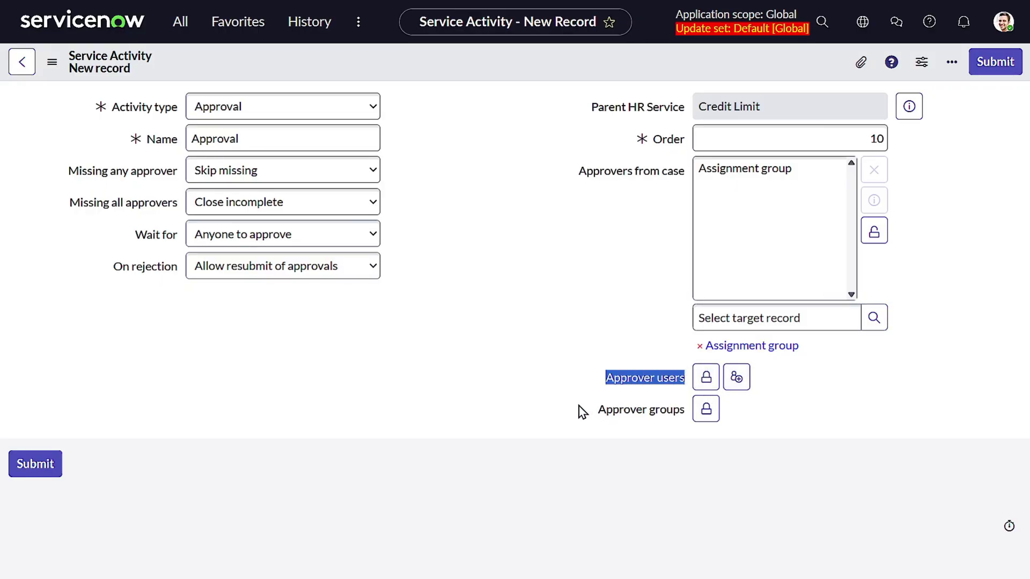
pyautogui.moveTo(688, 379); pyautogui.dragTo(649, 383)
pyautogui.moveTo(597, 411); pyautogui.dragTo(667, 411)
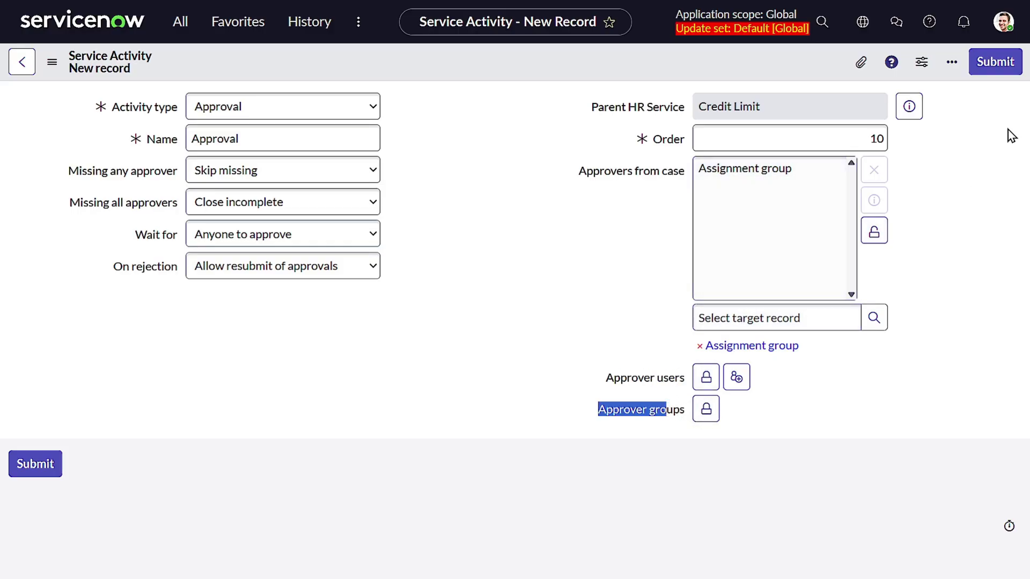
pyautogui.click(990, 63)
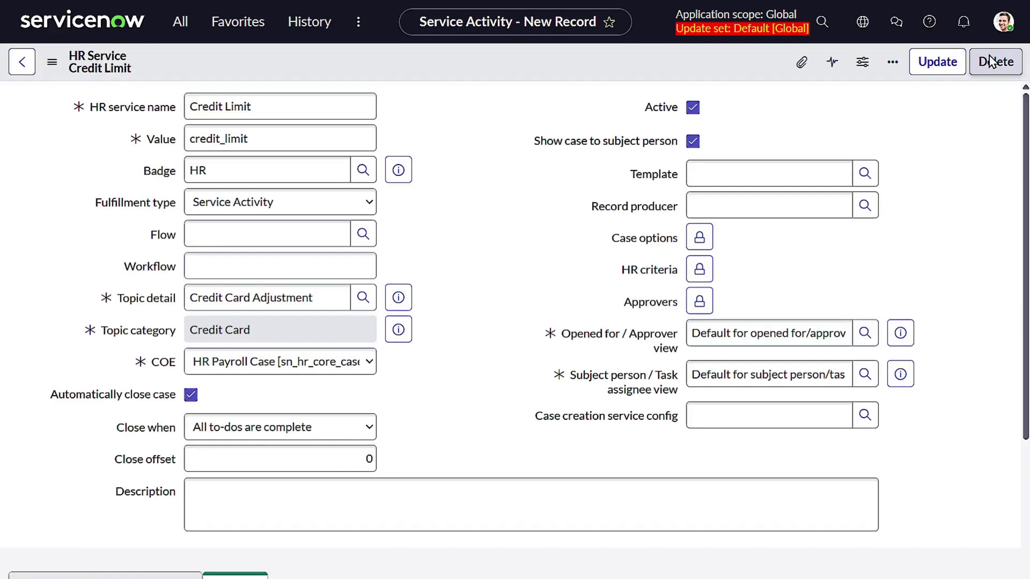
# Start another service activity for the Credit Limit service with Task as its activity type.
pyautogui.scroll(-8, 356, 357)
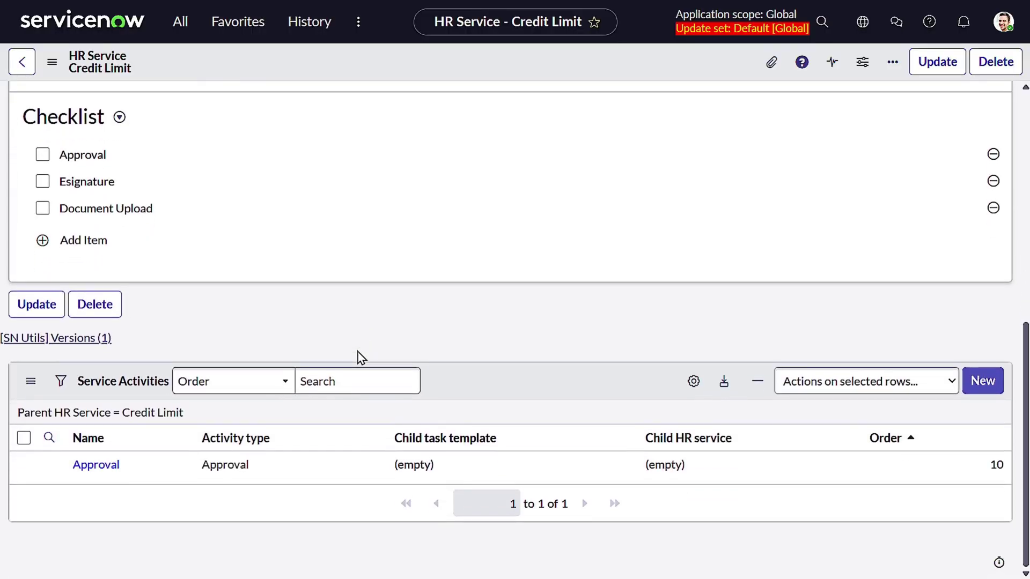
pyautogui.click(999, 382)
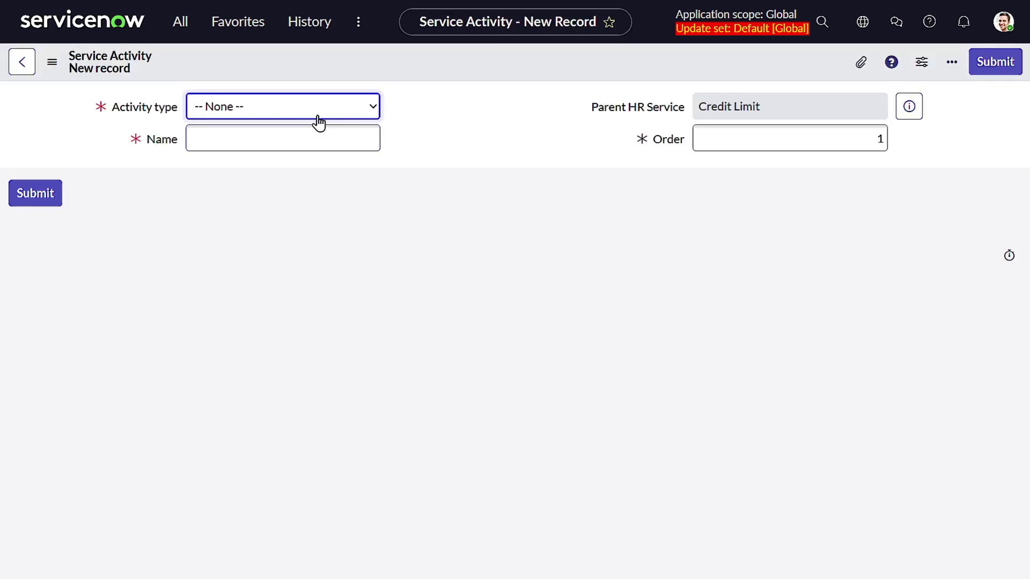
pyautogui.click(311, 116)
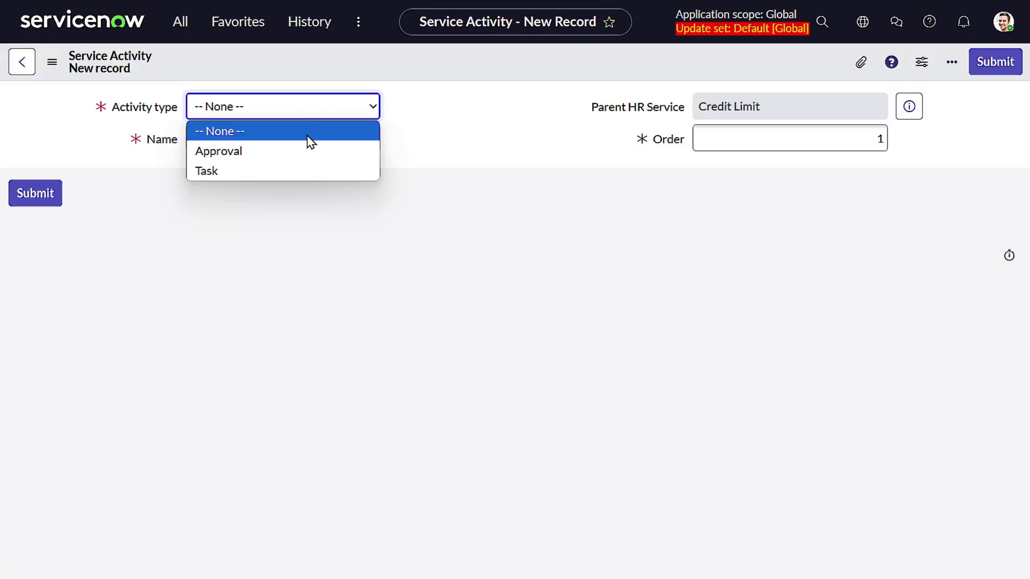
pyautogui.click(315, 166)
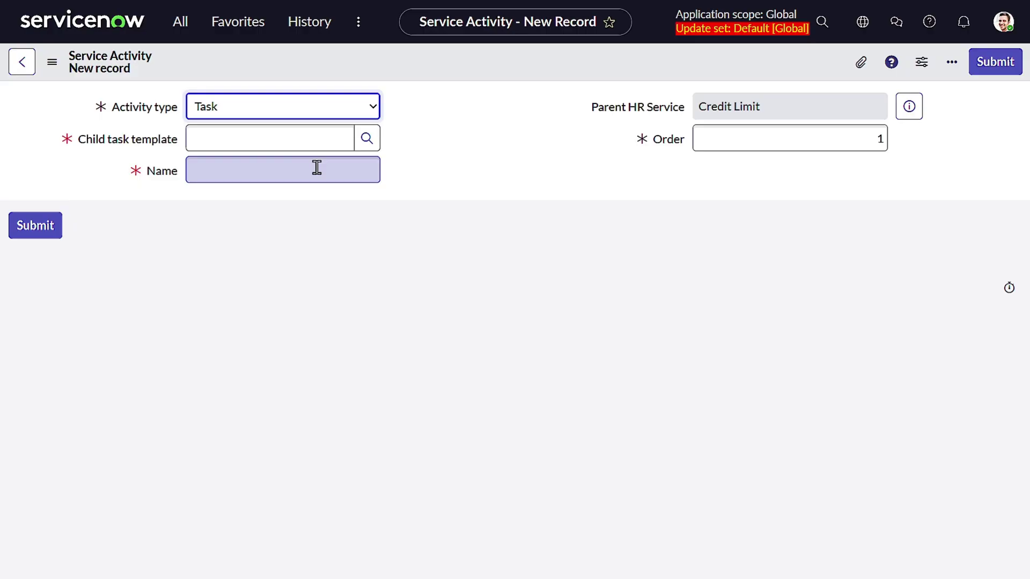
pyautogui.click(299, 128)
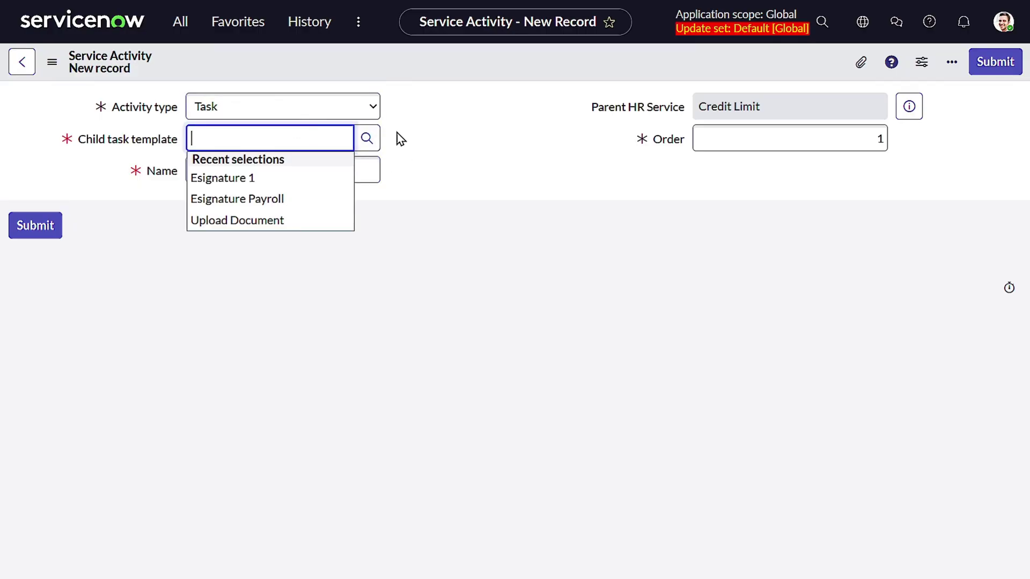
pyautogui.write('task')
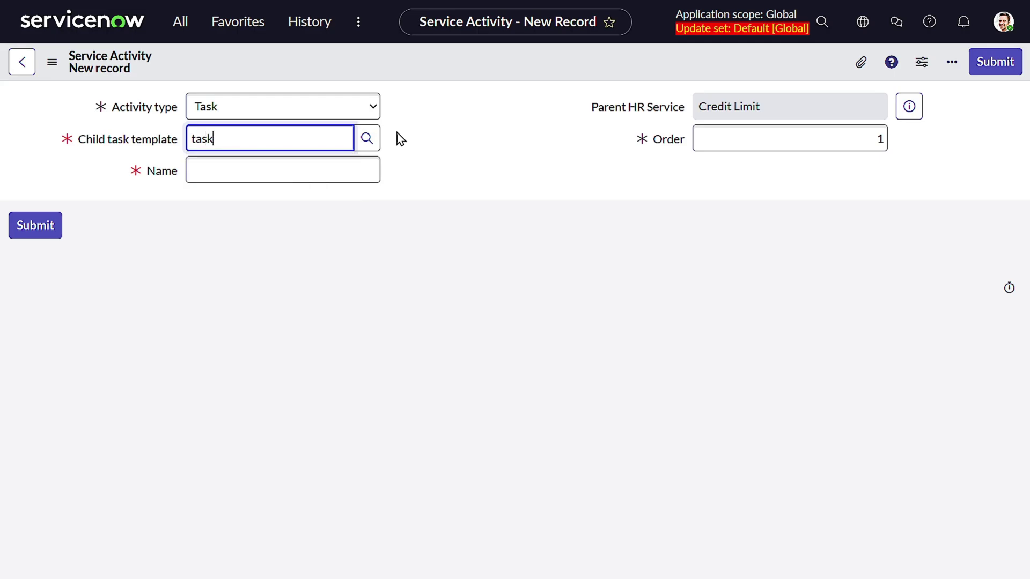
pyautogui.moveTo(321, 141); pyautogui.dragTo(123, 136)
pyautogui.press('BackSpace')
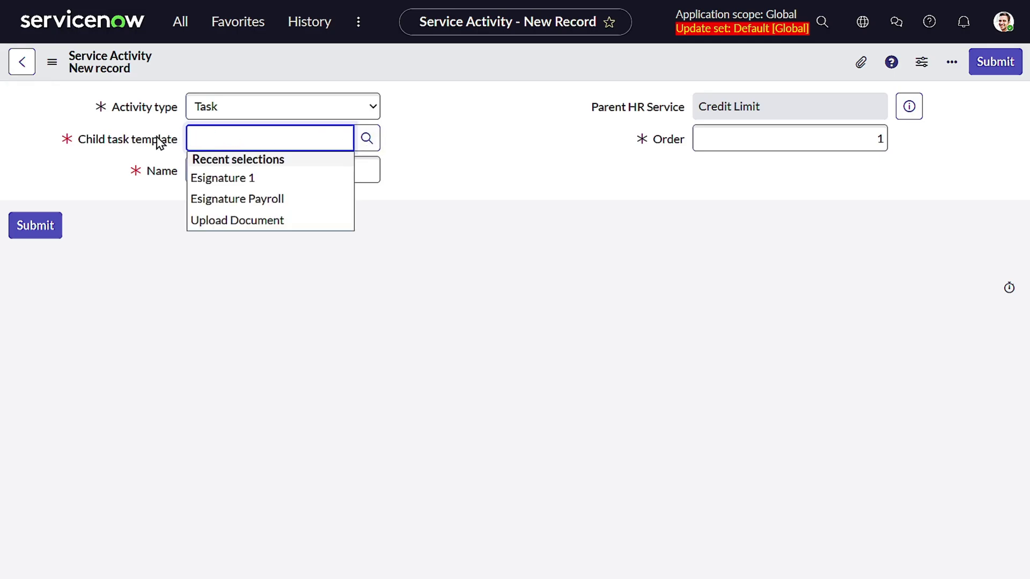
pyautogui.click(313, 110)
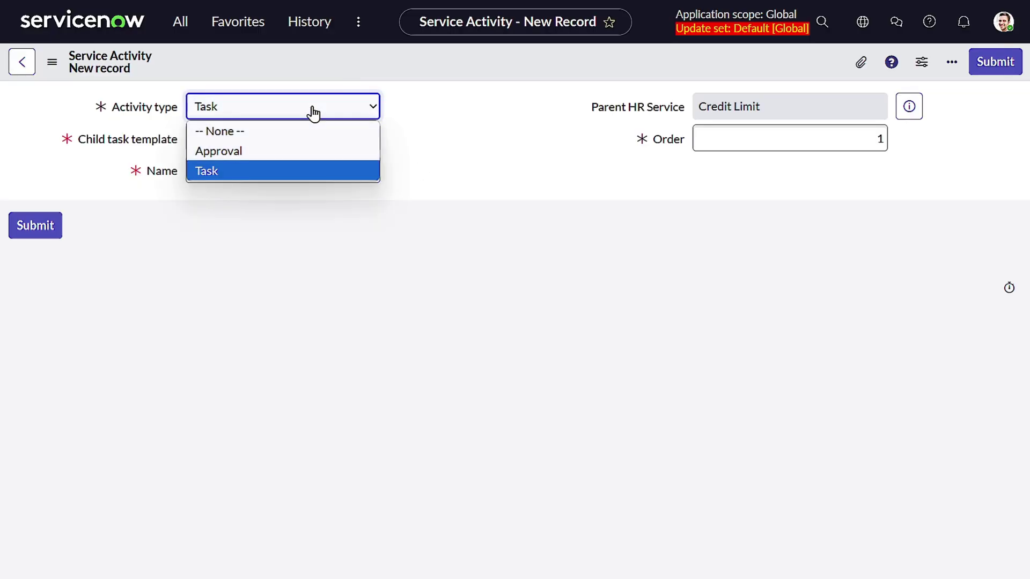
pyautogui.click(304, 170)
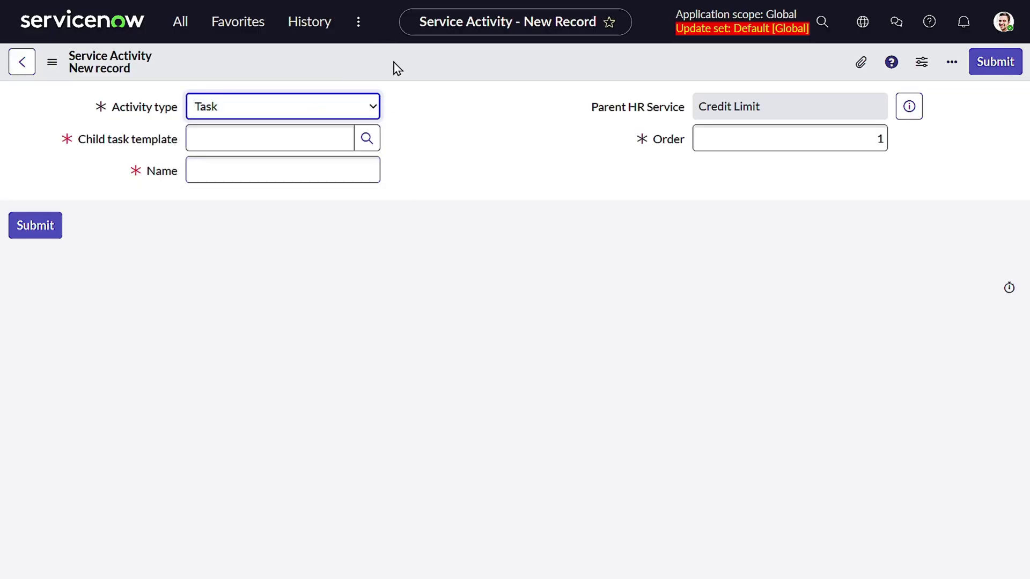
pyautogui.click(462, 115)
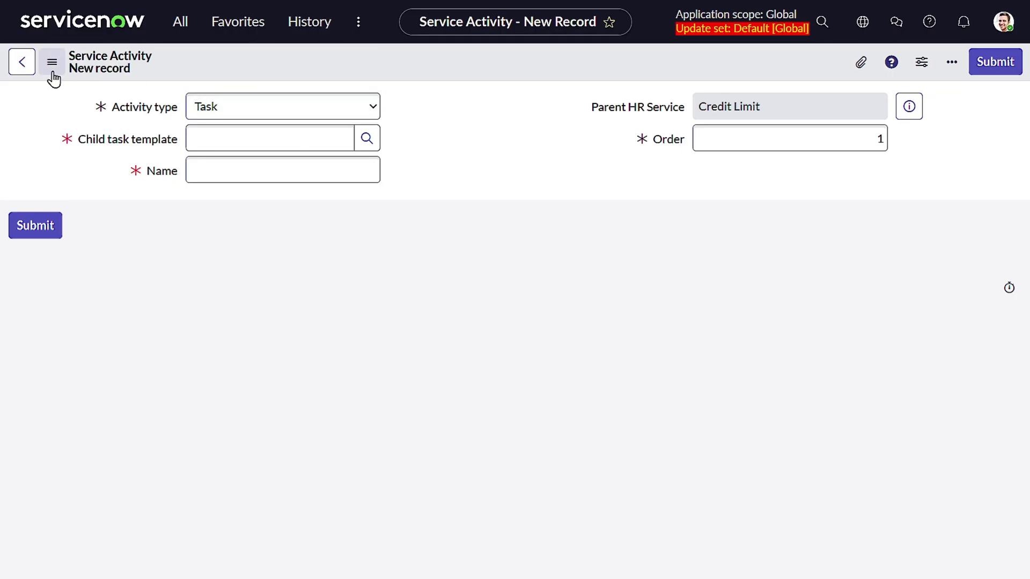
# Look through the existing HR templates available for the activity's child task template.
pyautogui.click(365, 143)
pyautogui.scroll(-3, 265, 303)
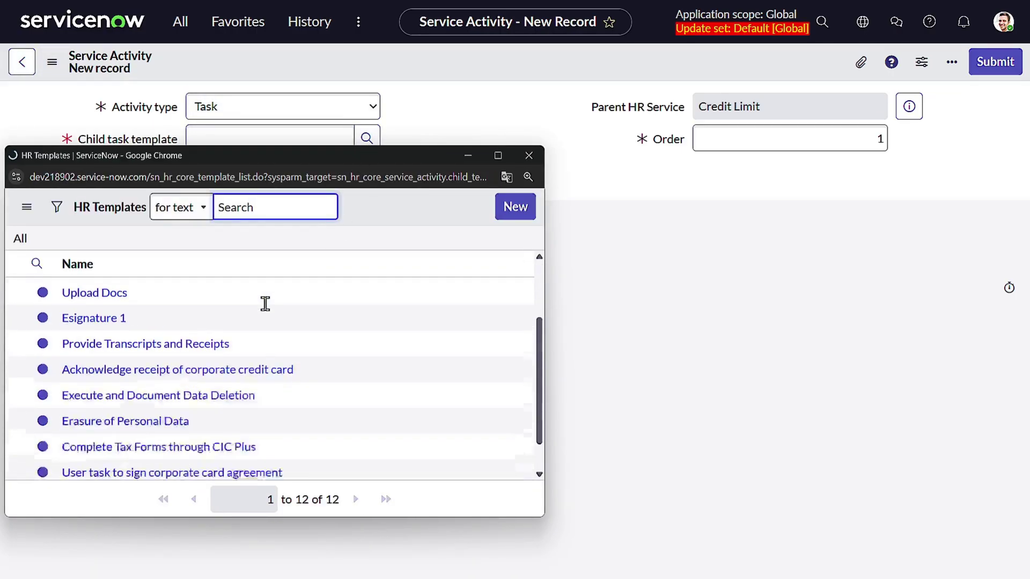
pyautogui.scroll(3, 264, 311)
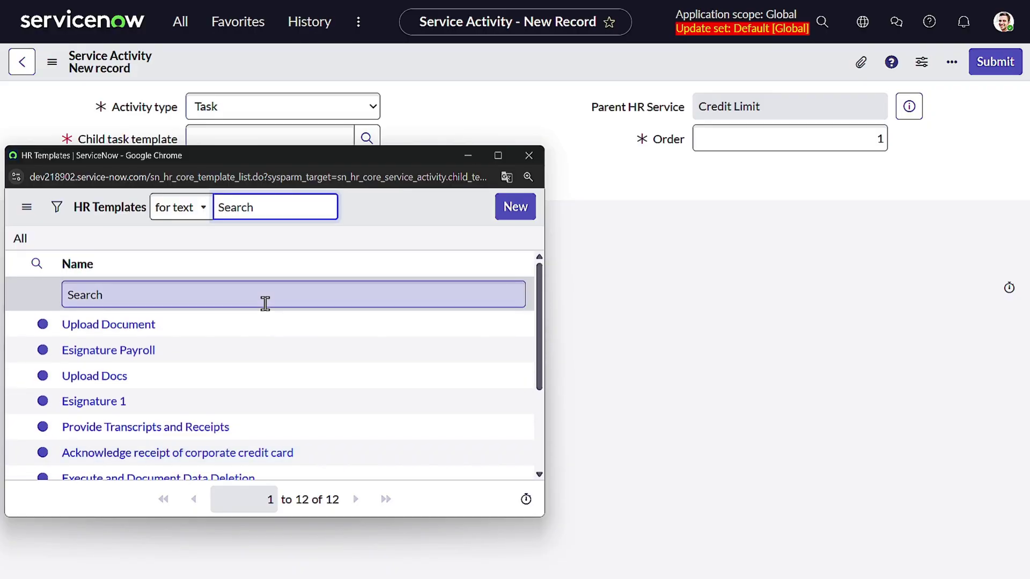
pyautogui.scroll(-2, 265, 304)
pyautogui.scroll(2, 266, 309)
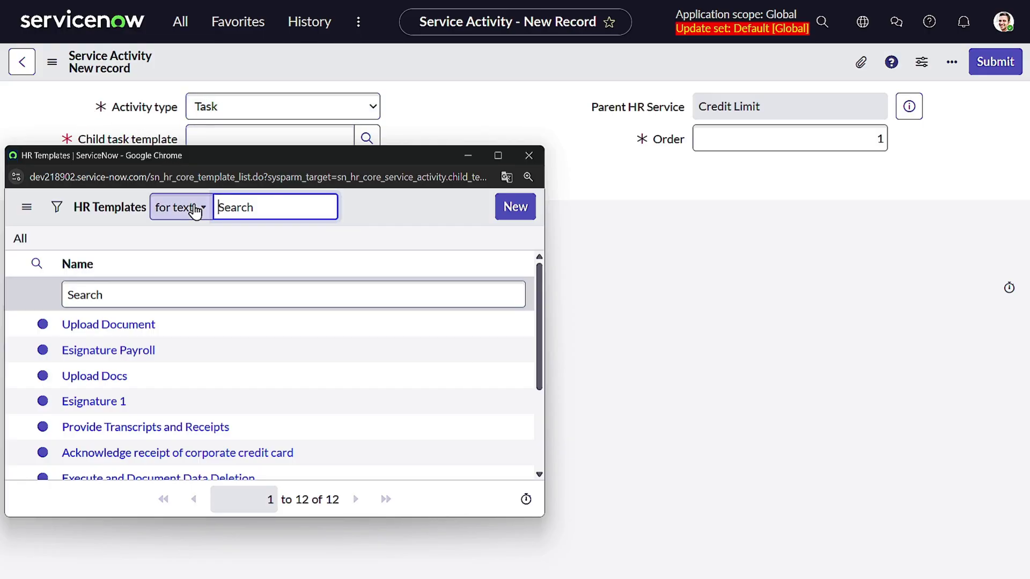
pyautogui.moveTo(503, 158)
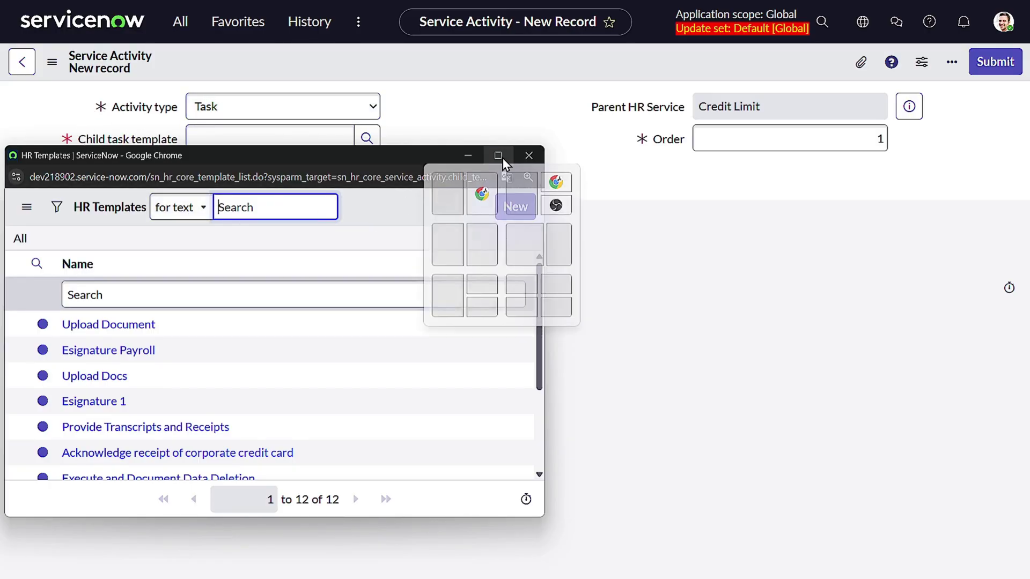
pyautogui.click(655, 181)
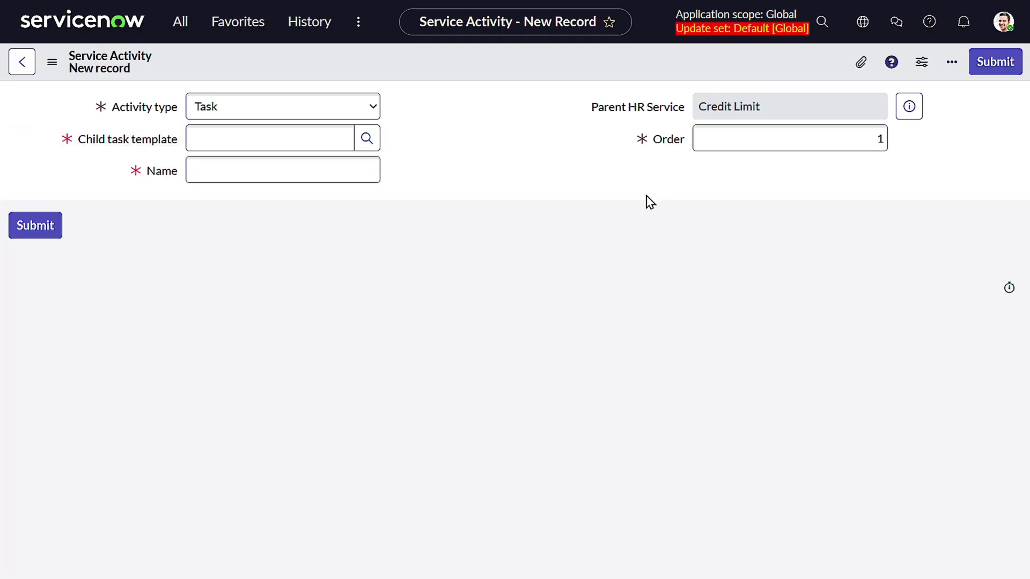
# Start a new HR task template from the child task template lookup, maximize its window and review the form fields.
pyautogui.click(366, 138)
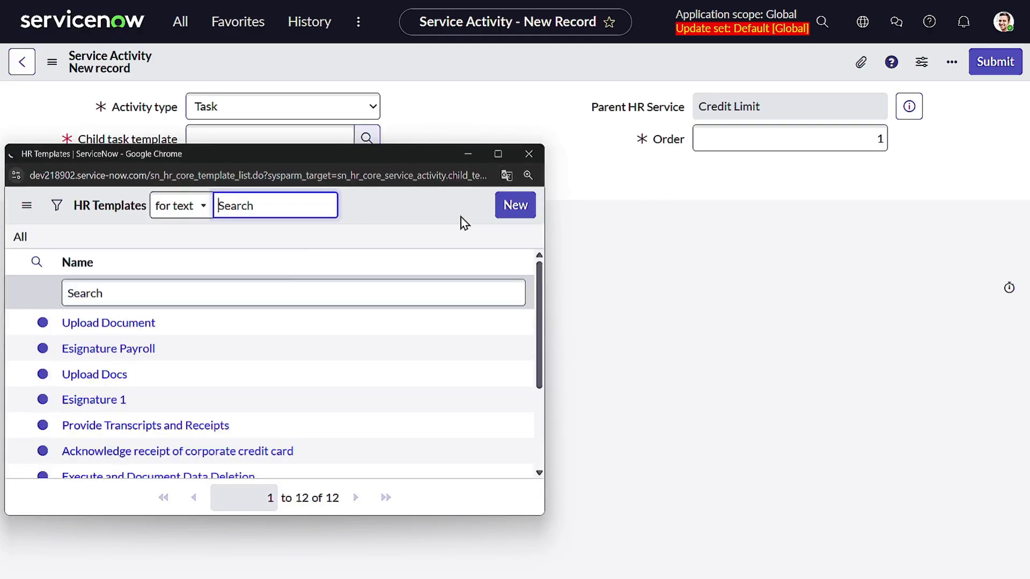
pyautogui.click(516, 206)
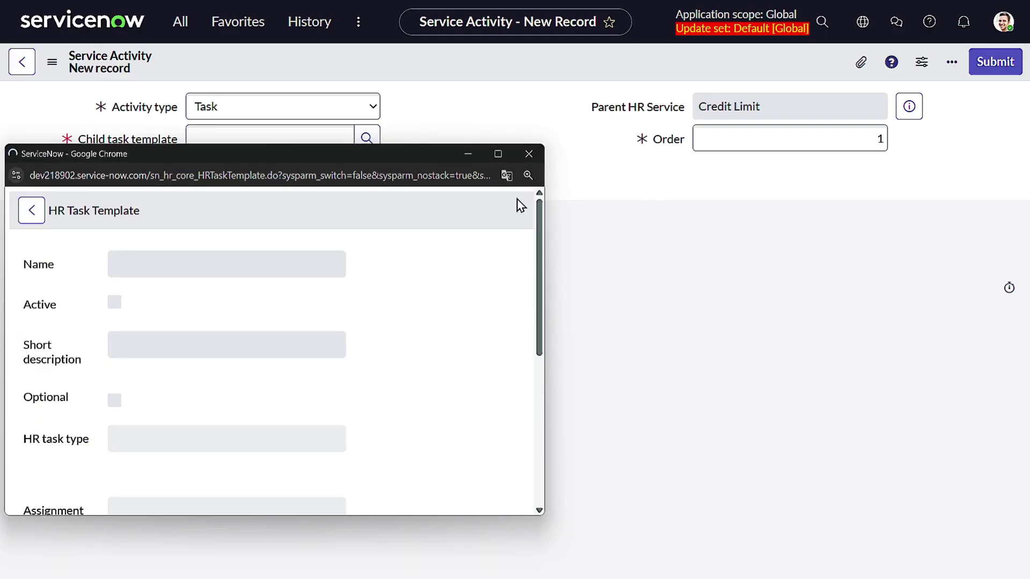
pyautogui.click(494, 154)
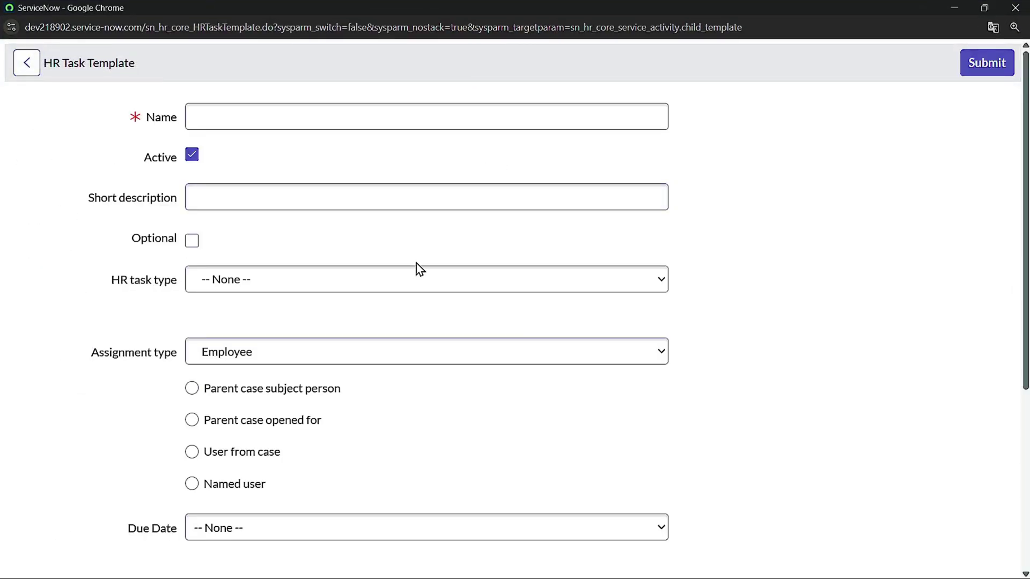
pyautogui.scroll(-5, 416, 263)
pyautogui.scroll(2, 416, 263)
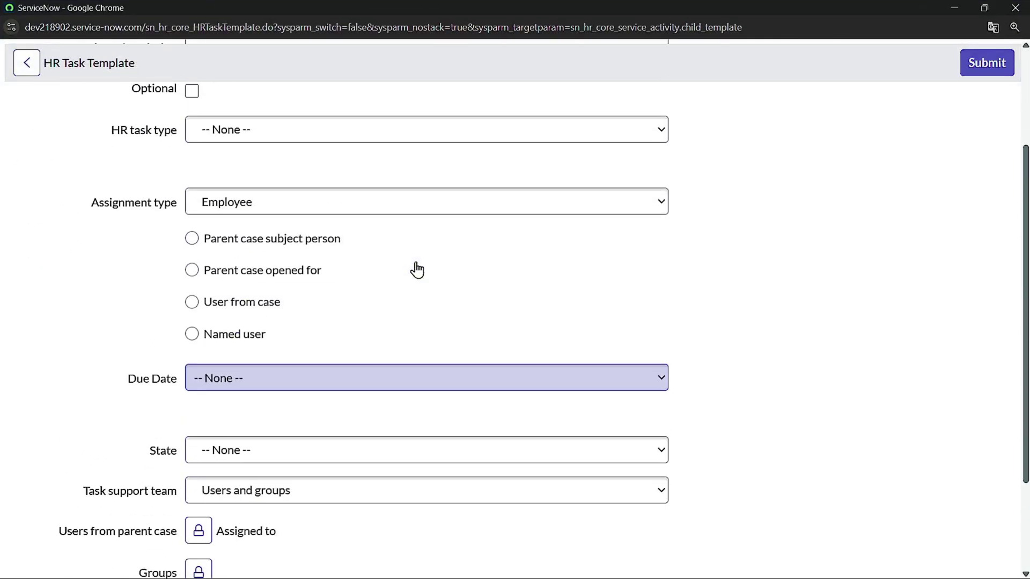
pyautogui.scroll(3, 416, 263)
# Name the task template Credit KYC and enter the short description "This is a kyc for terms and conditions".
pyautogui.click(315, 126)
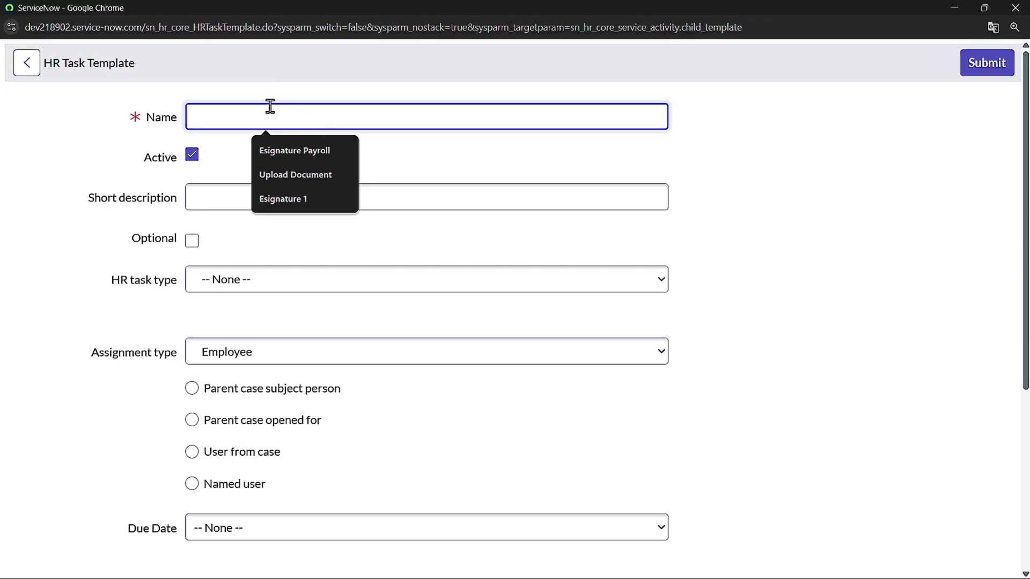
pyautogui.write('Credit')
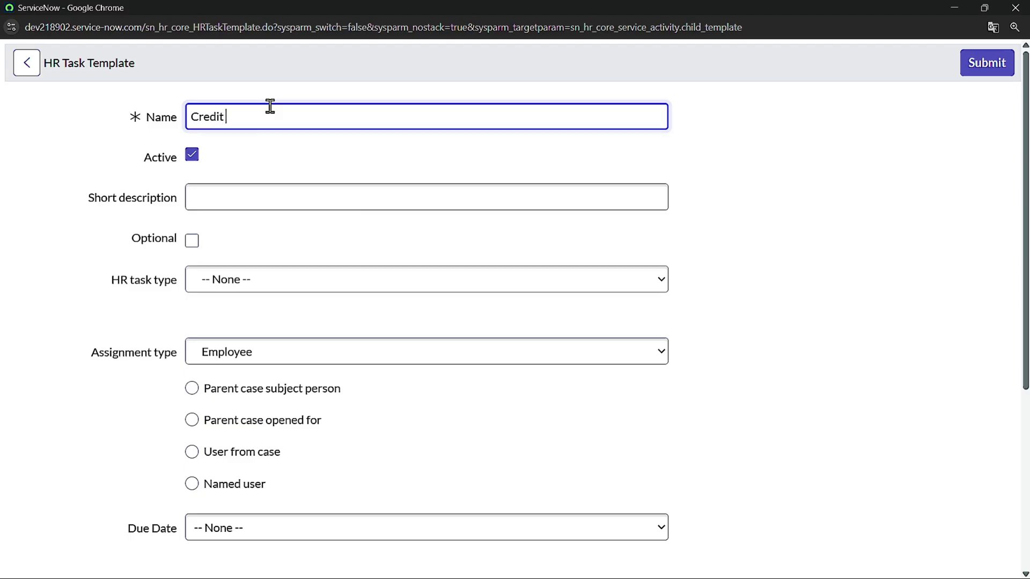
pyautogui.write(' Es')
pyautogui.write('YC')
pyautogui.click(211, 195)
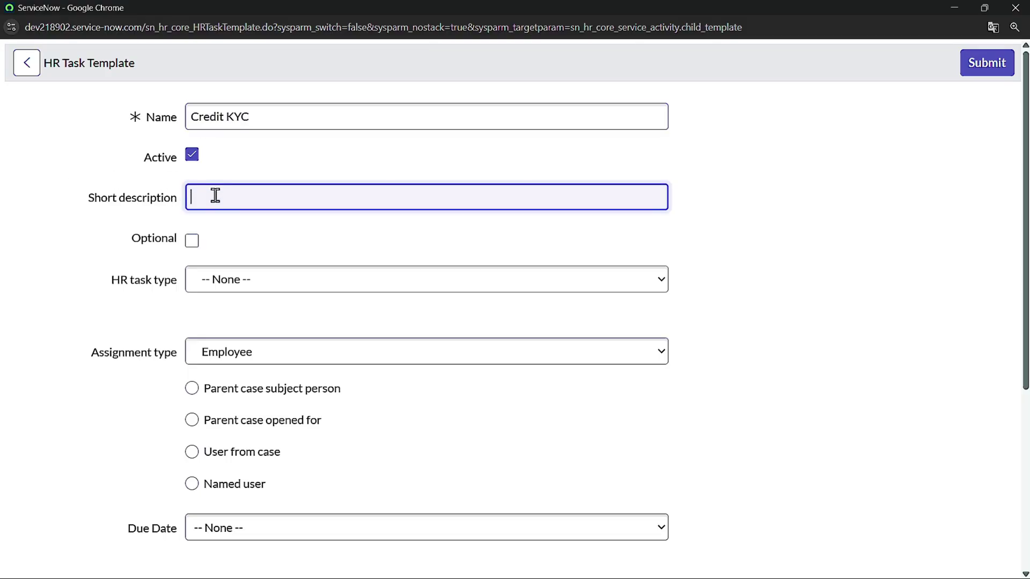
pyautogui.write('This is a kyc')
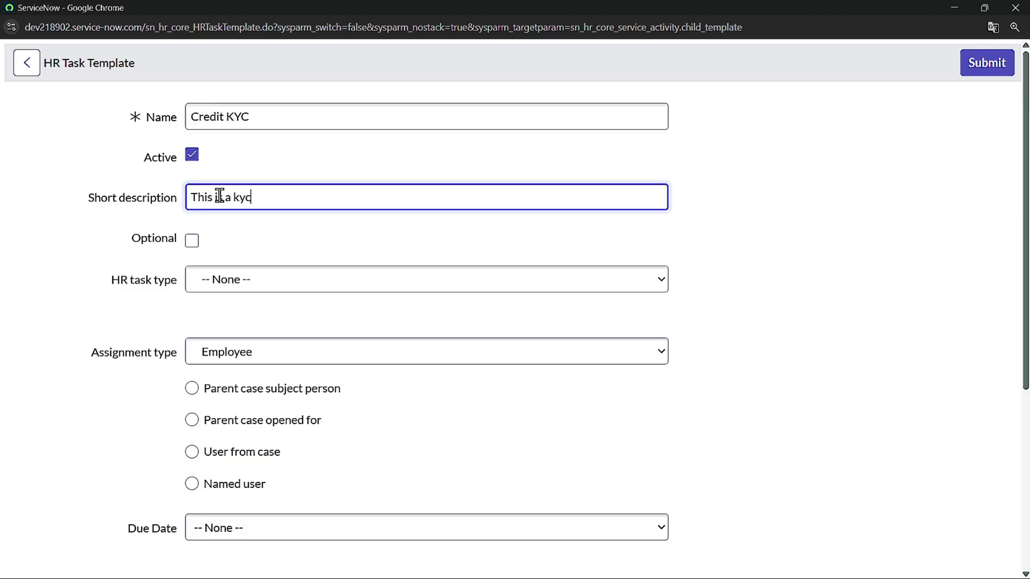
pyautogui.write(' for terms and conditions')
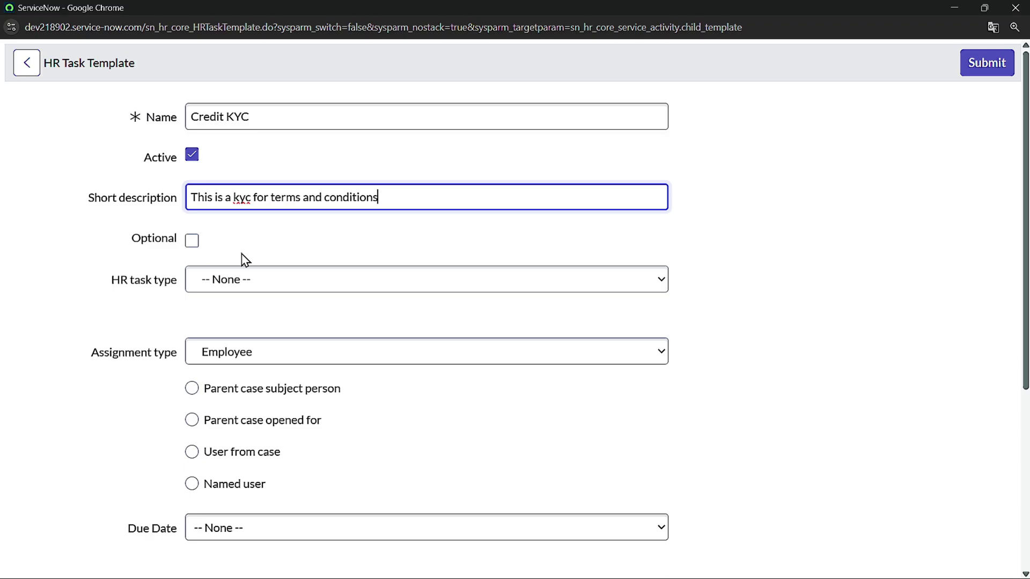
# Set the HR task type to E-signature and the assignment type to Employee with Parent case subject person.
pyautogui.click(250, 289)
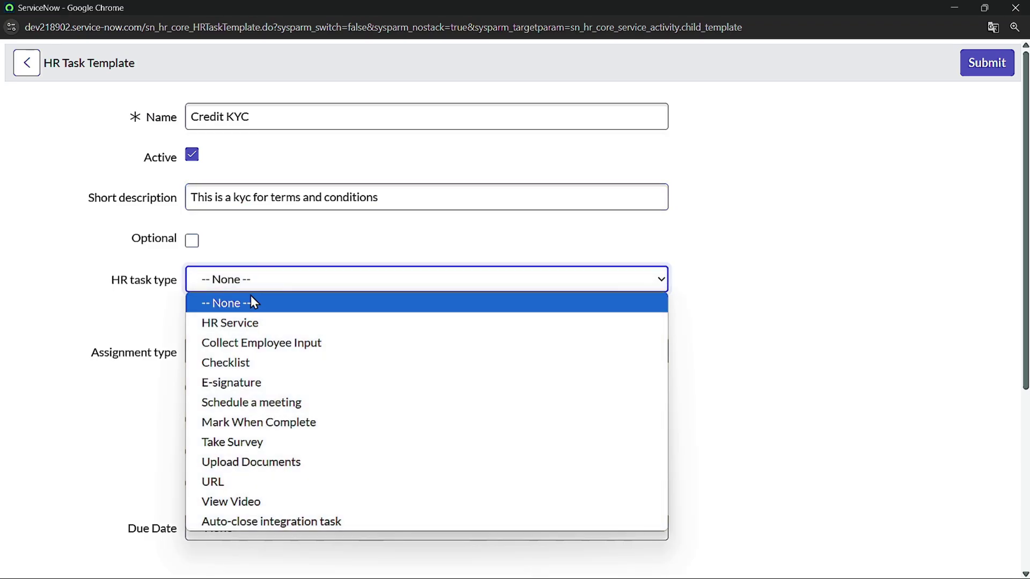
pyautogui.click(266, 383)
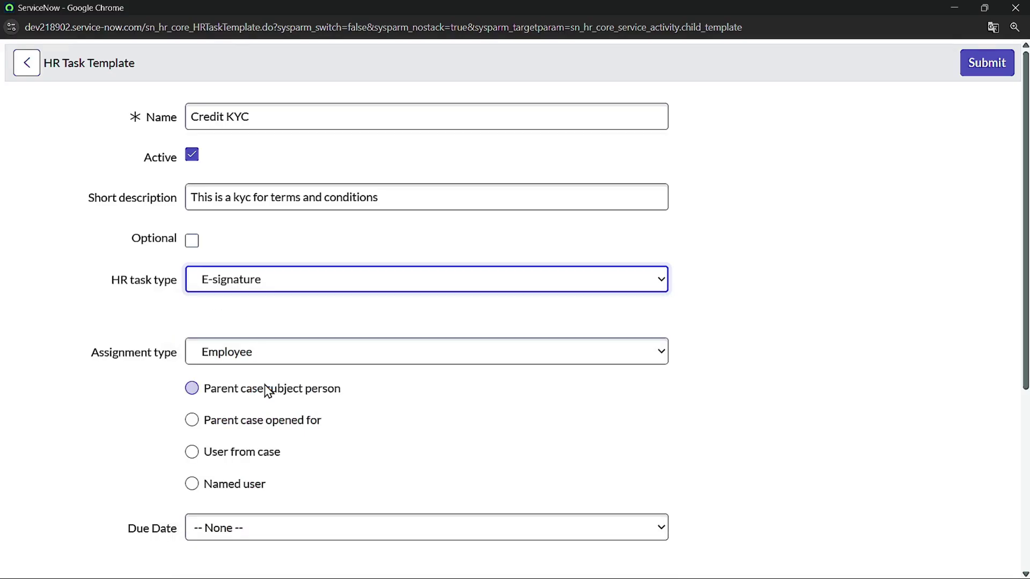
pyautogui.scroll(-2, 266, 389)
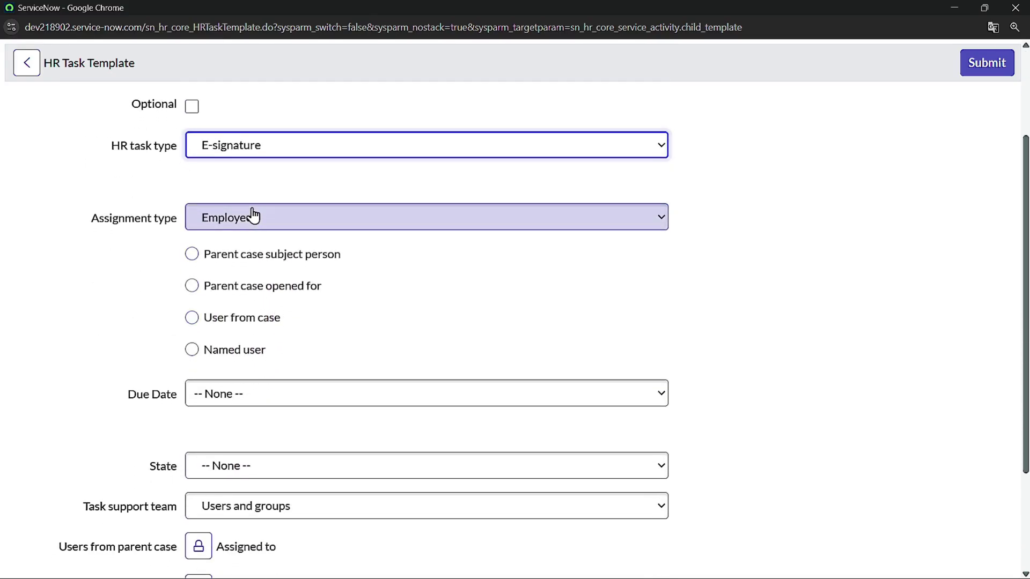
pyautogui.click(237, 223)
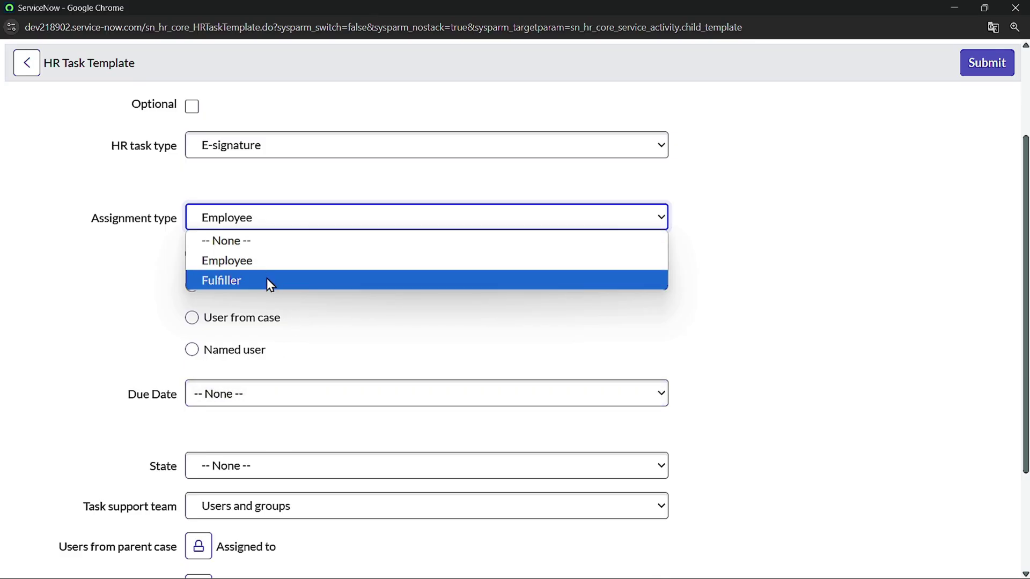
pyautogui.click(267, 283)
pyautogui.click(275, 215)
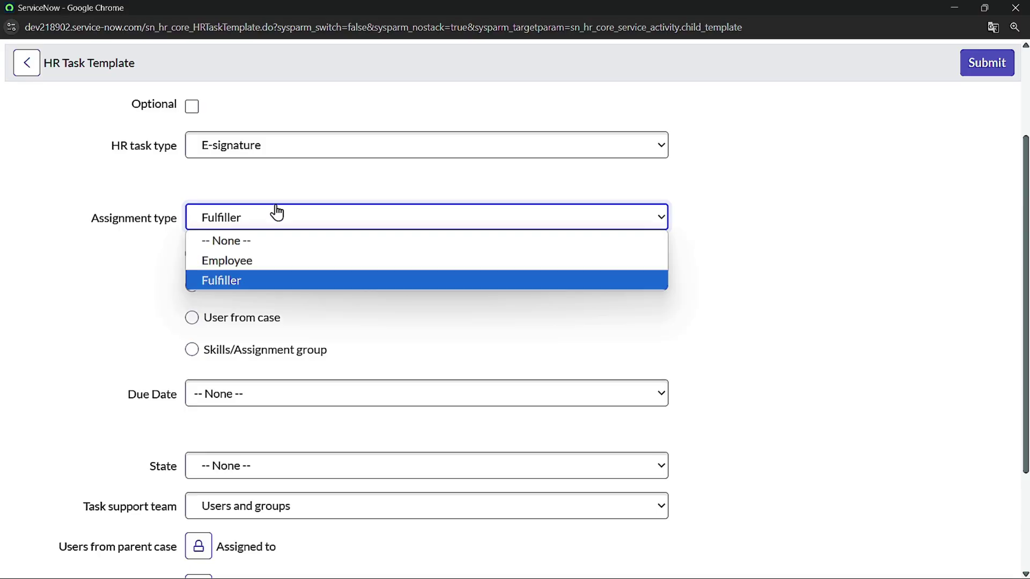
pyautogui.click(276, 261)
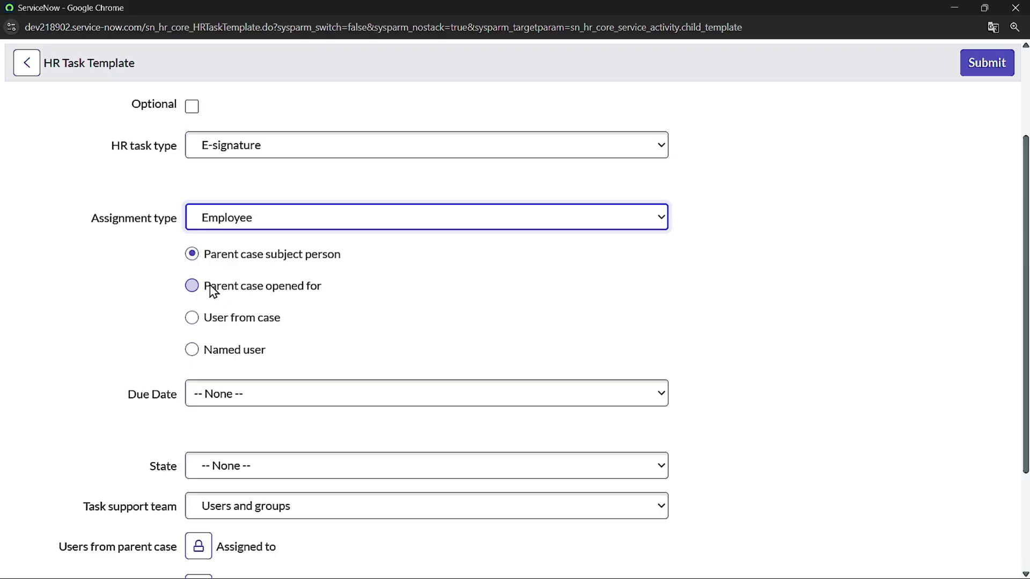
pyautogui.scroll(-1, 310, 265)
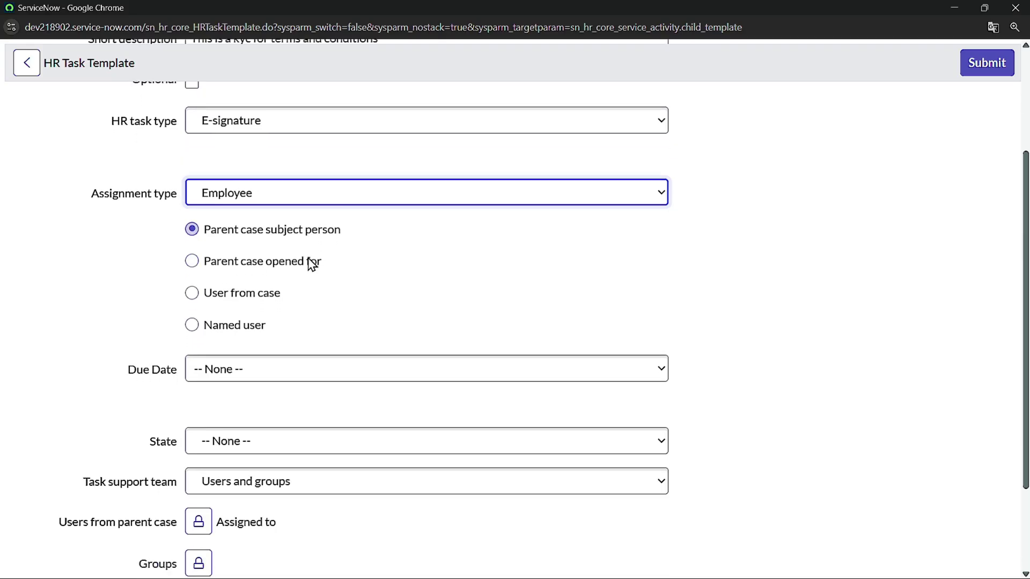
pyautogui.scroll(-2, 310, 265)
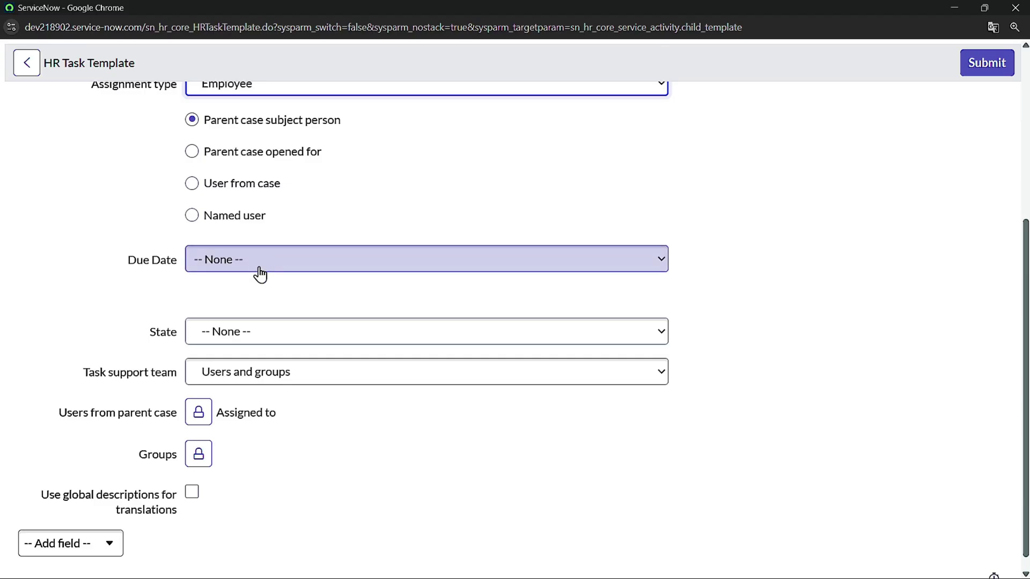
# Set the Credit KYC task template's state to Ready.
pyautogui.click(263, 332)
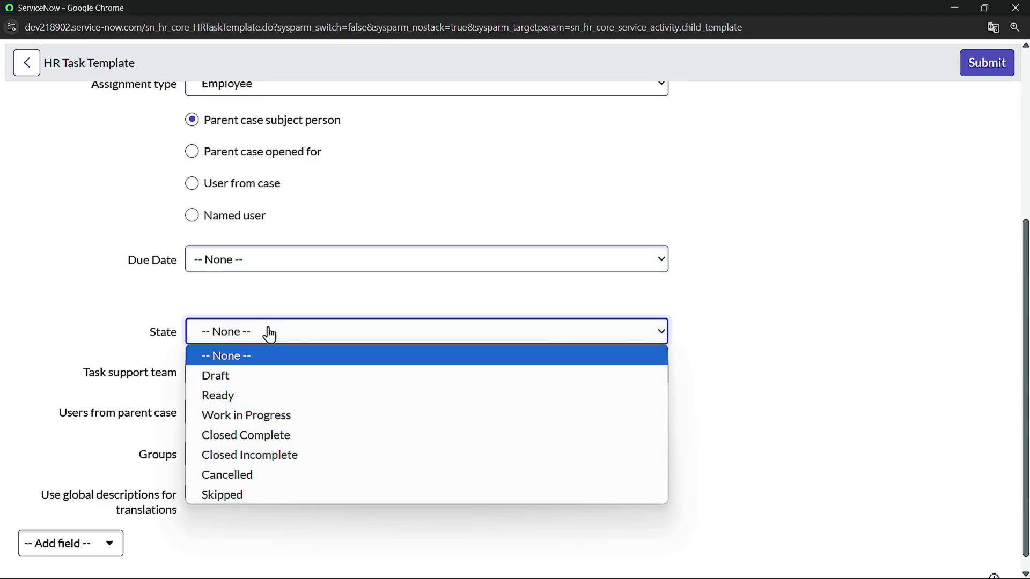
pyautogui.click(257, 396)
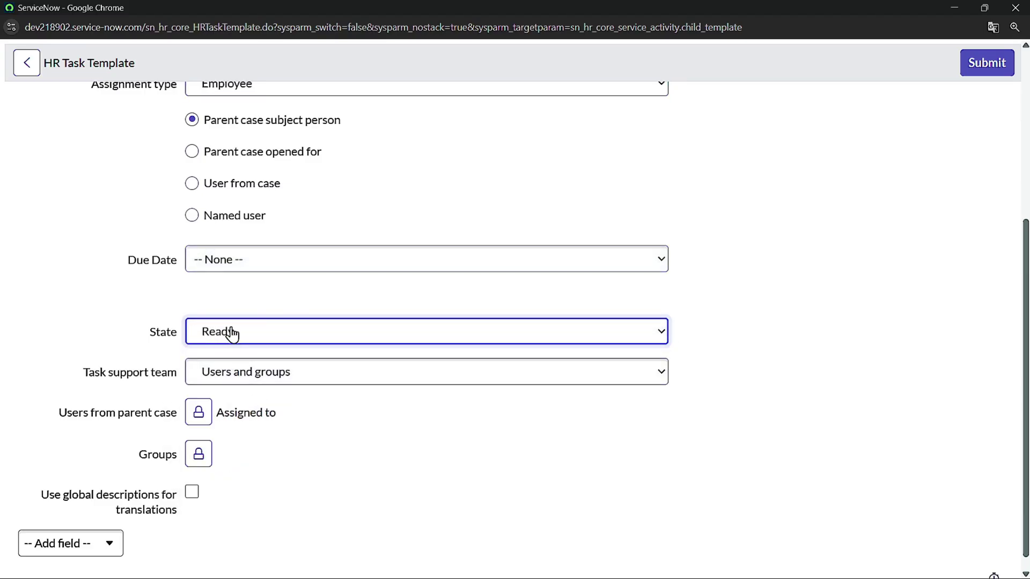
pyautogui.scroll(-1, 233, 333)
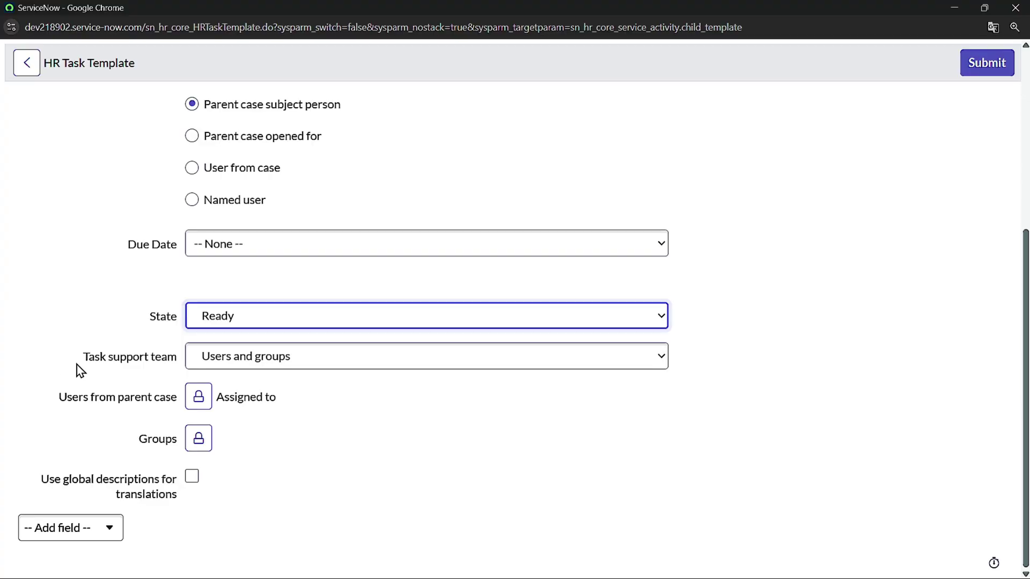
# Add the E-signature template field to the task template and set it to Corporate Credit Card Agreement.
pyautogui.click(107, 527)
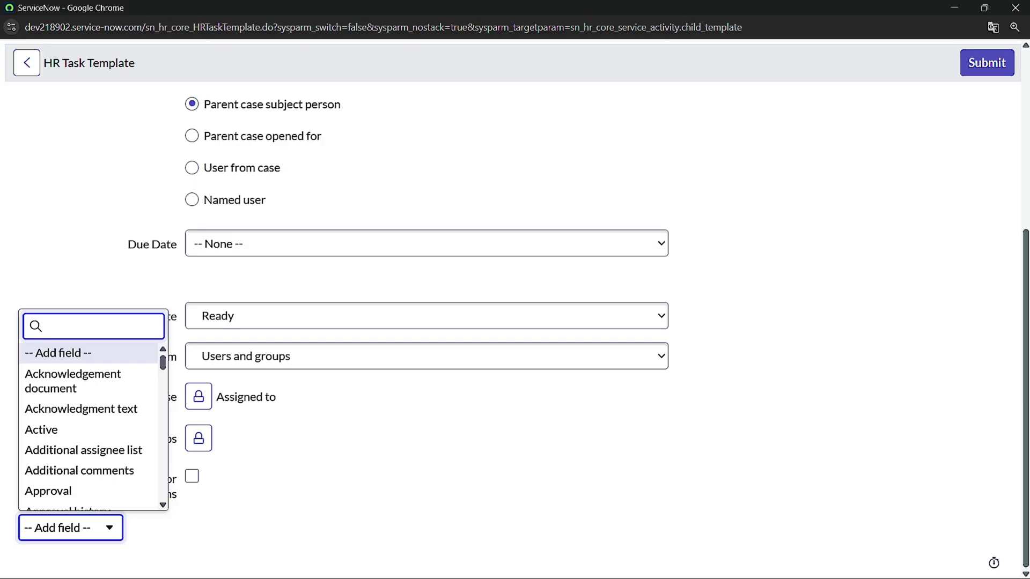
pyautogui.scroll(-8, 89, 438)
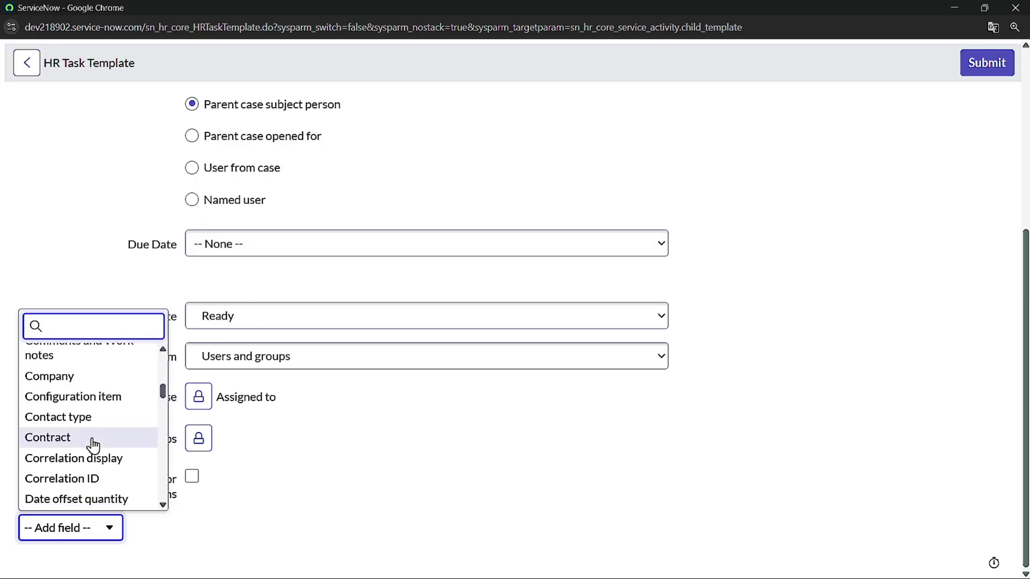
pyautogui.scroll(-2, 93, 445)
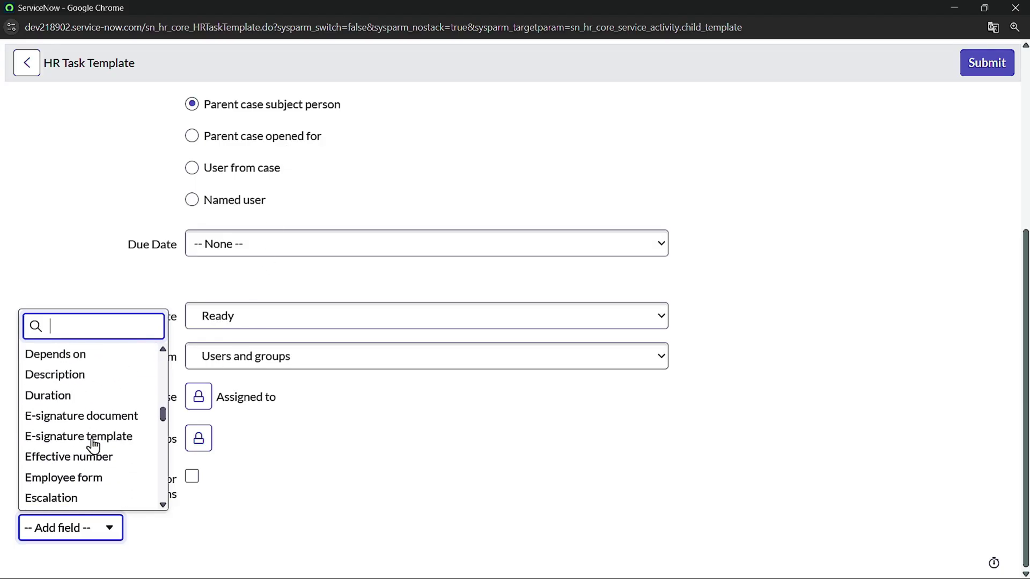
pyautogui.click(122, 439)
pyautogui.click(232, 530)
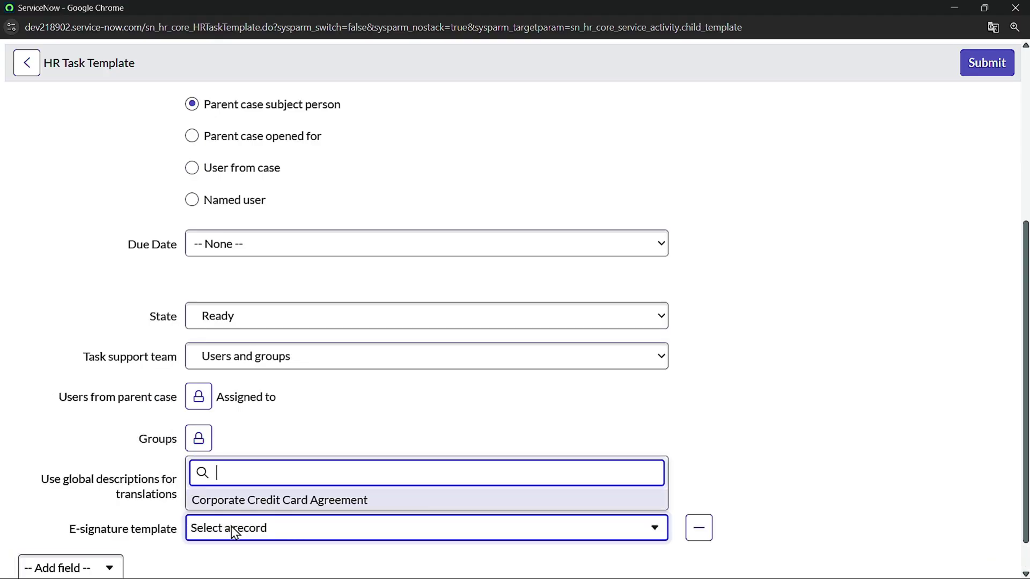
pyautogui.click(269, 501)
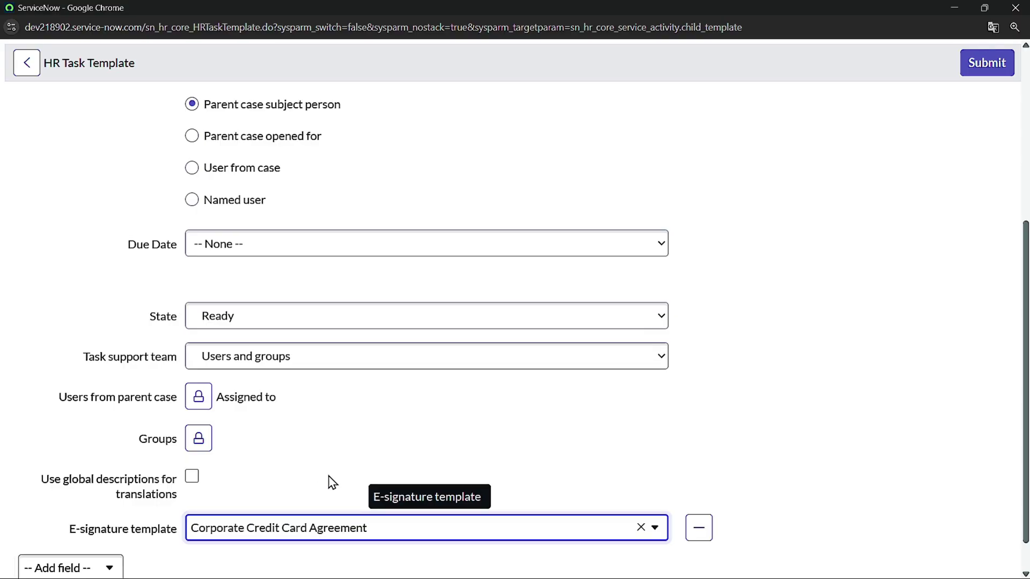
# Review the Credit KYC task template's fields and submit it as the activity's child task template.
pyautogui.scroll(-1, 329, 482)
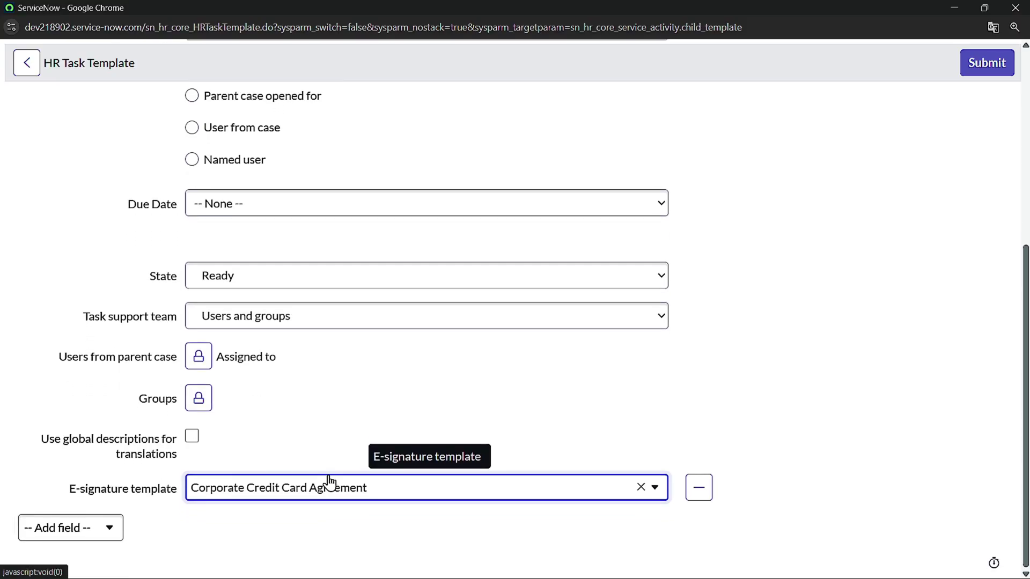
pyautogui.scroll(3, 329, 482)
pyautogui.scroll(-3, 329, 482)
pyautogui.click(990, 62)
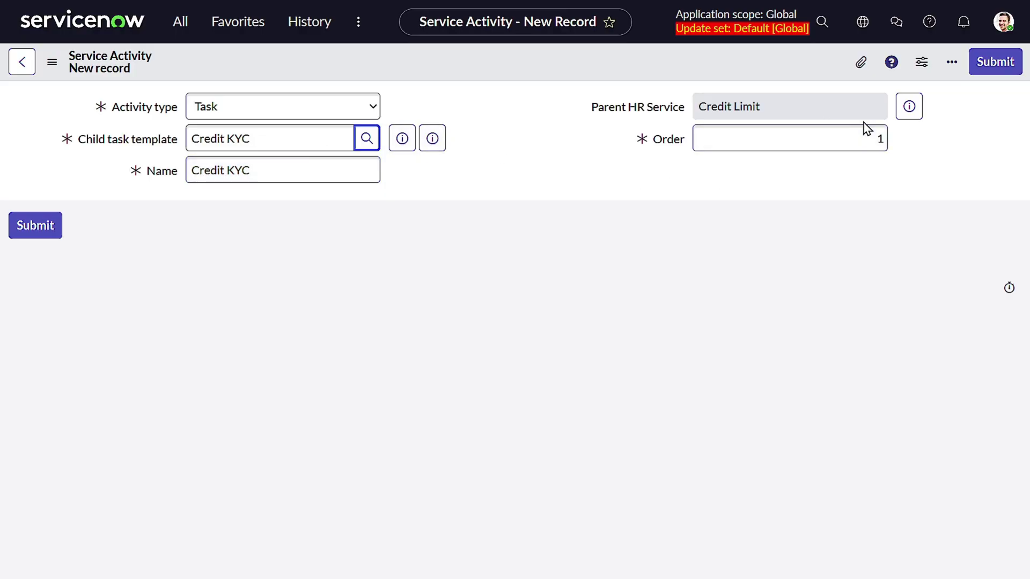
# Set the Credit KYC service activity's order to 20 and submit the activity.
pyautogui.doubleClick(864, 138)
pyautogui.write('20')
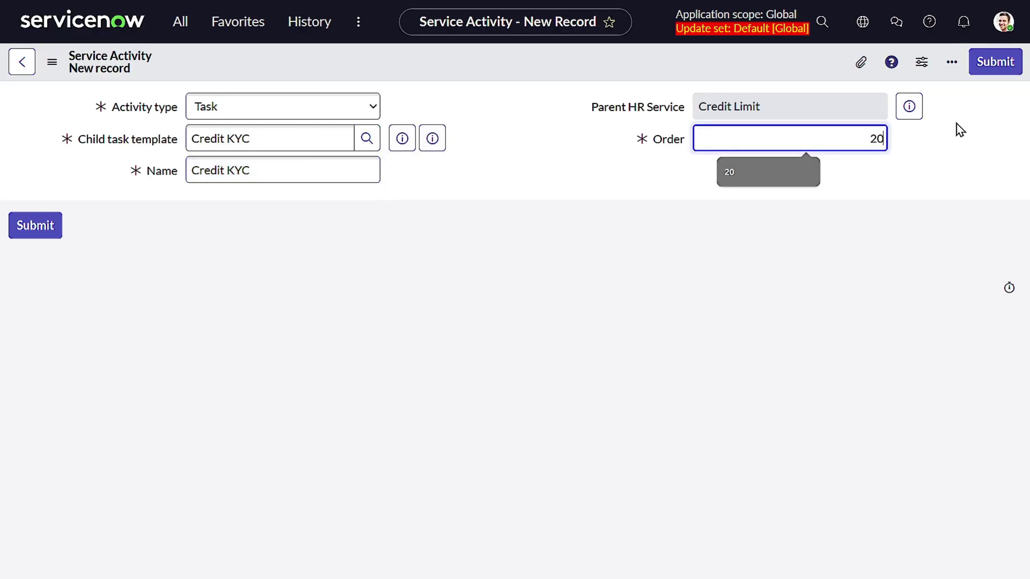
pyautogui.click(1015, 63)
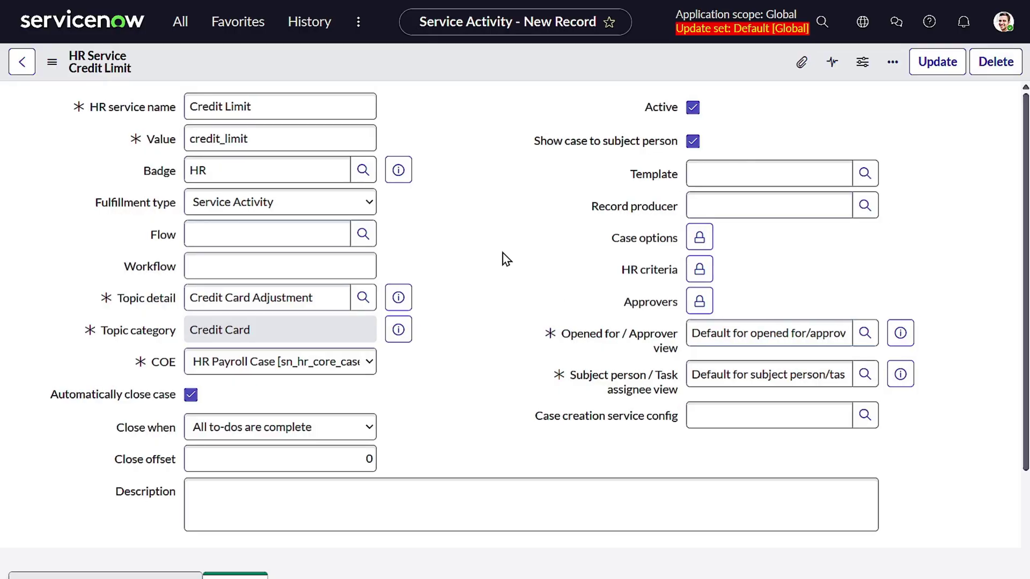
# Create another service activity under the Credit Limit HR service with the activity type Task.
pyautogui.scroll(-7, 503, 253)
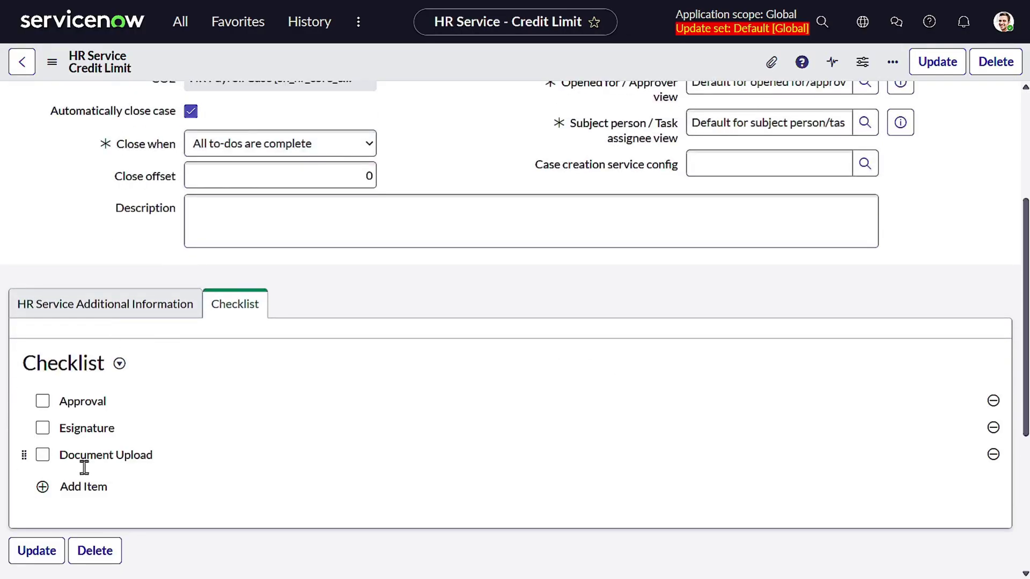
pyautogui.moveTo(178, 453); pyautogui.dragTo(57, 448)
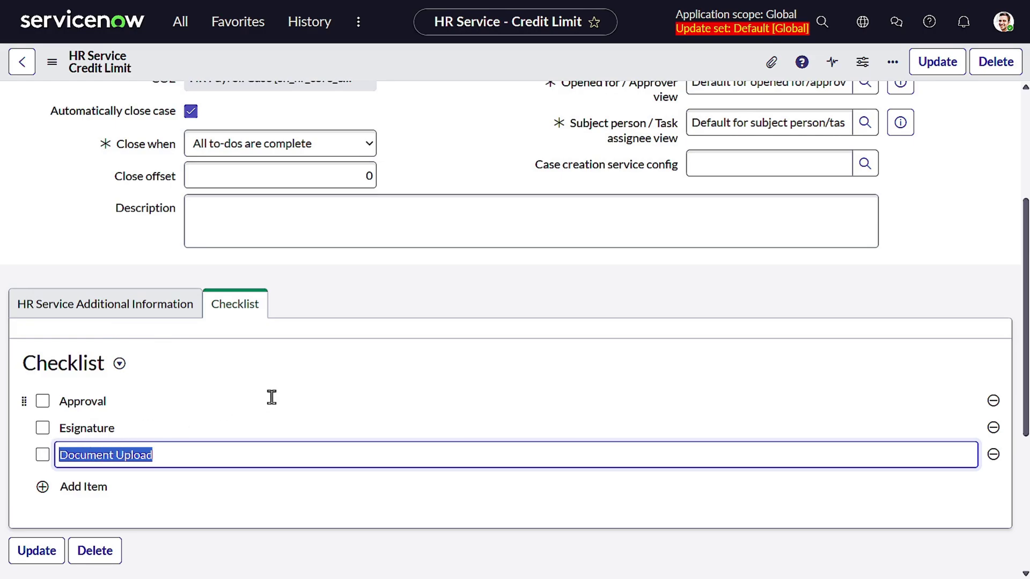
pyautogui.scroll(-5, 300, 382)
pyautogui.click(981, 360)
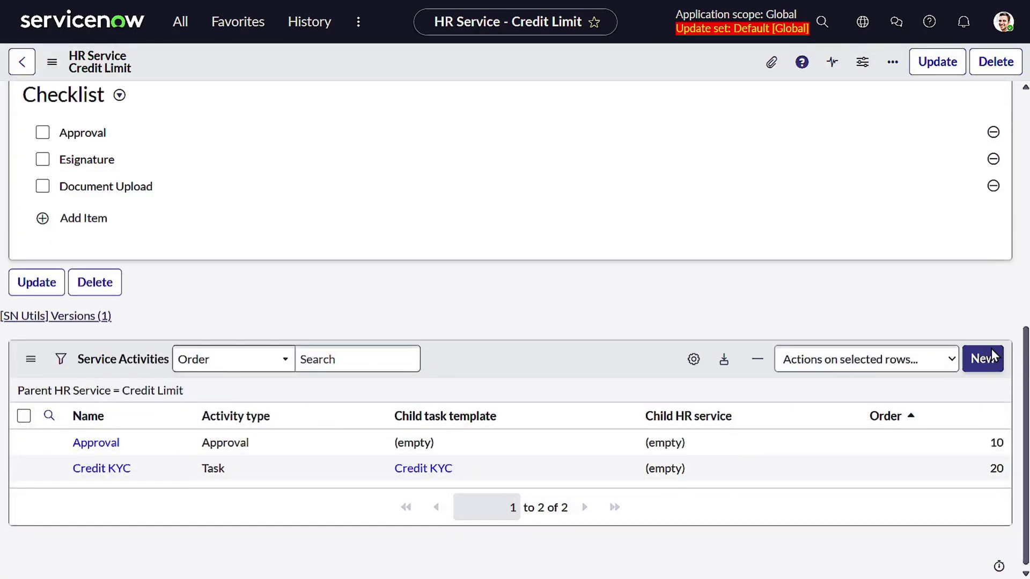
pyautogui.click(334, 128)
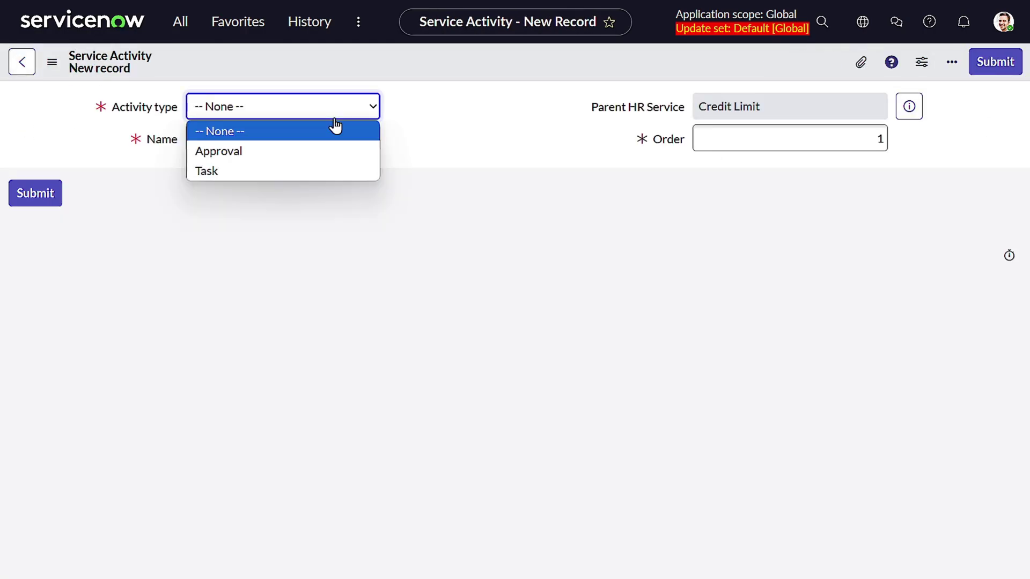
pyautogui.click(317, 177)
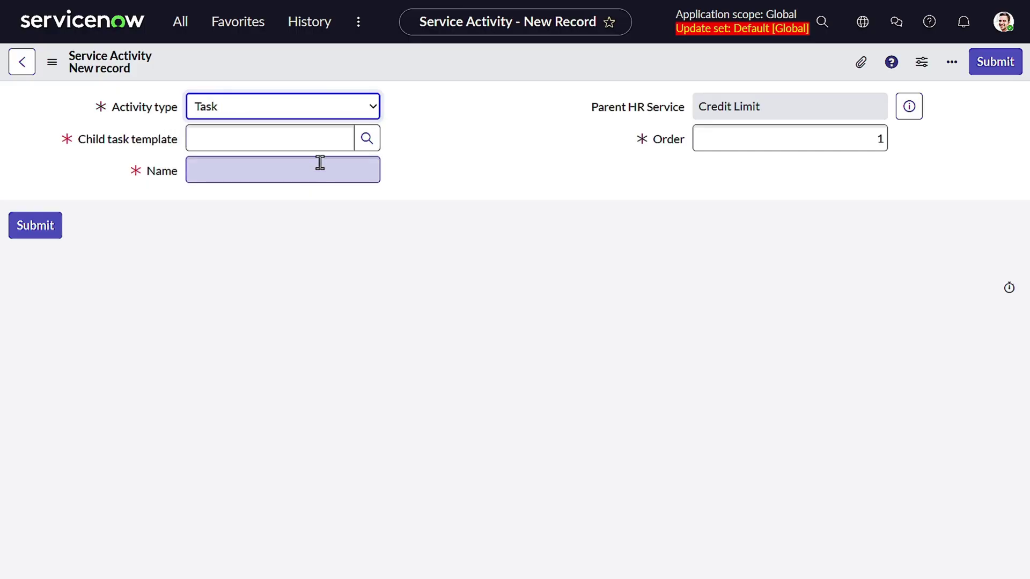
# Start a new HR task template from the child task template lookup and reposition its window.
pyautogui.click(364, 138)
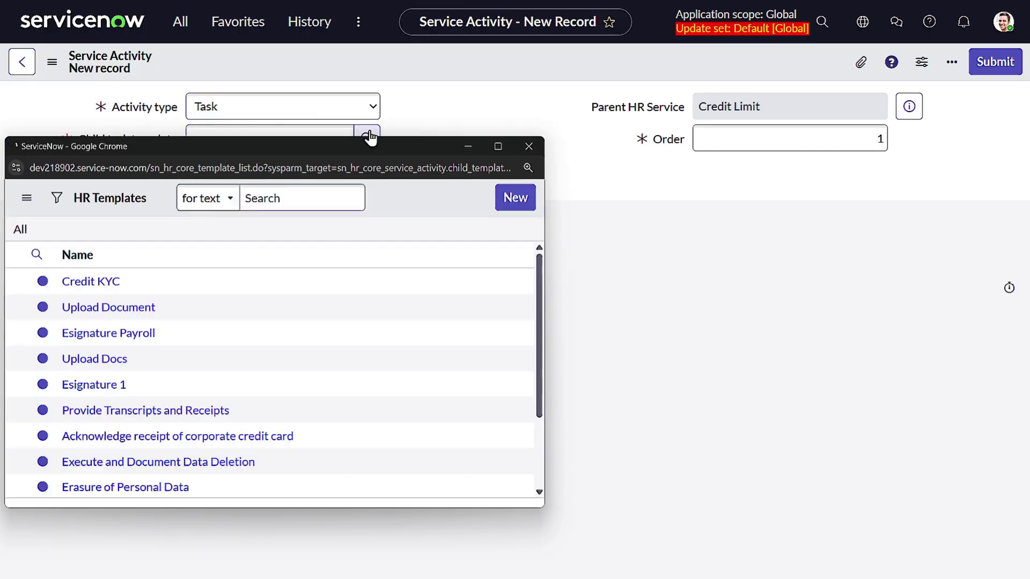
pyautogui.click(513, 206)
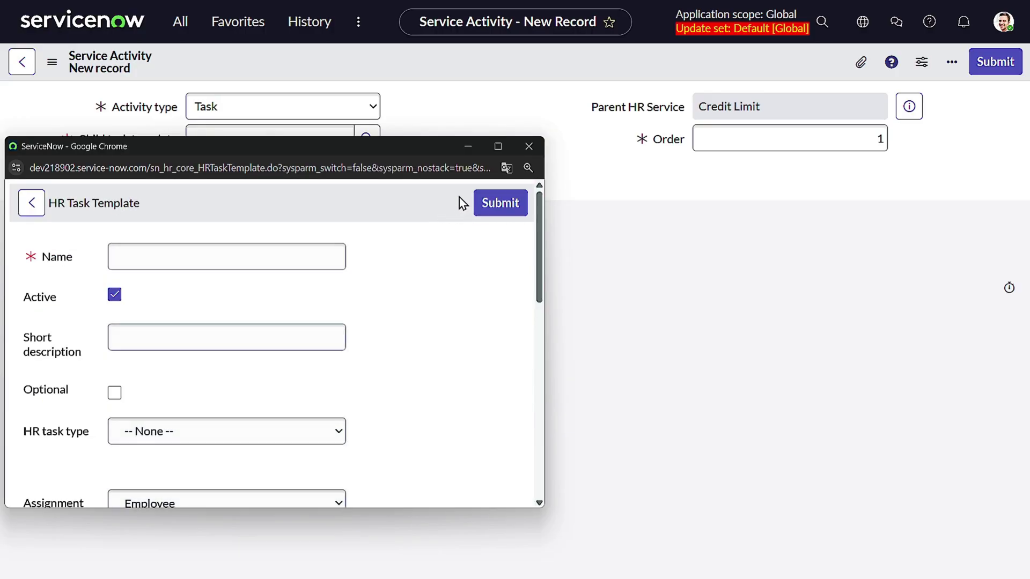
pyautogui.moveTo(437, 144); pyautogui.dragTo(604, 93)
# Name the task template Upload Bonus Letter and use the same text as its short description.
pyautogui.click(431, 206)
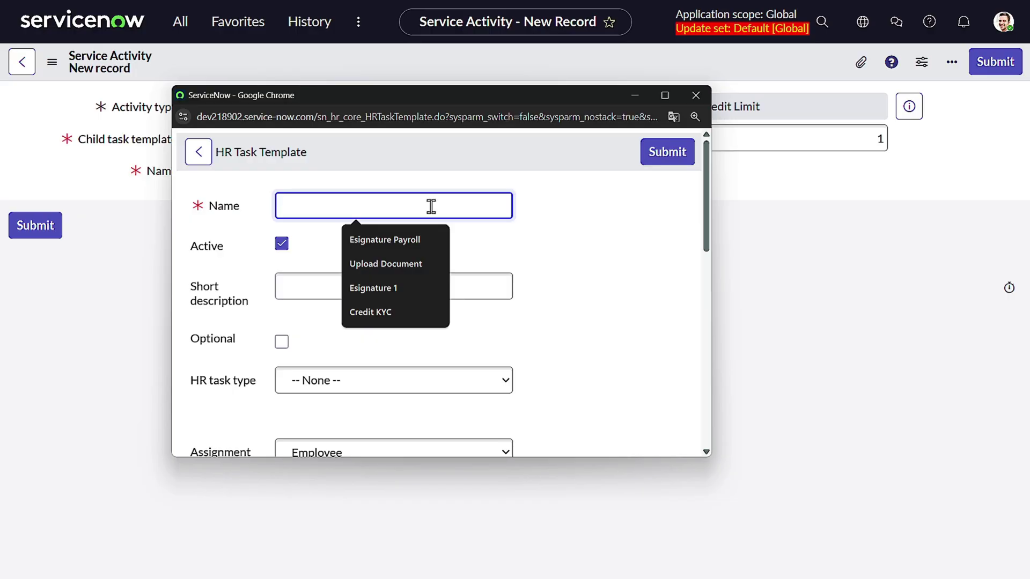
pyautogui.write('Upload')
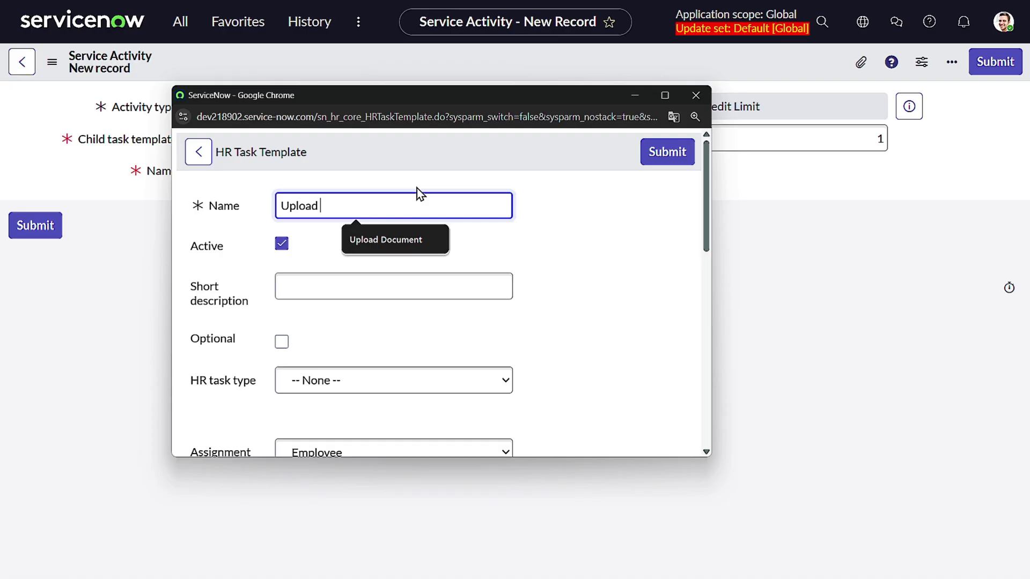
pyautogui.write(' Bonus Letter')
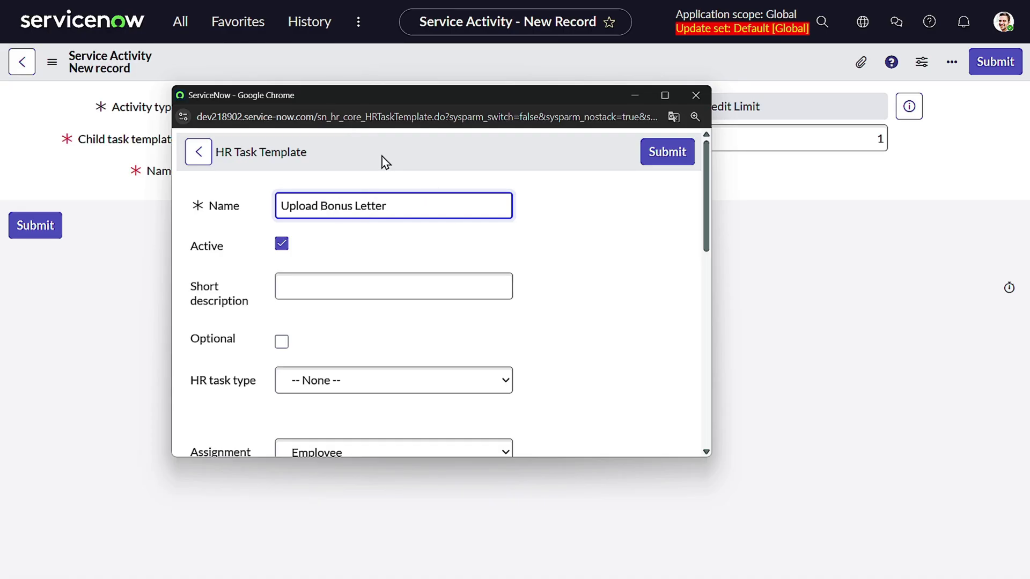
pyautogui.hotkey('ctrl', 'a')
pyautogui.hotkey('ctrl', 'c')
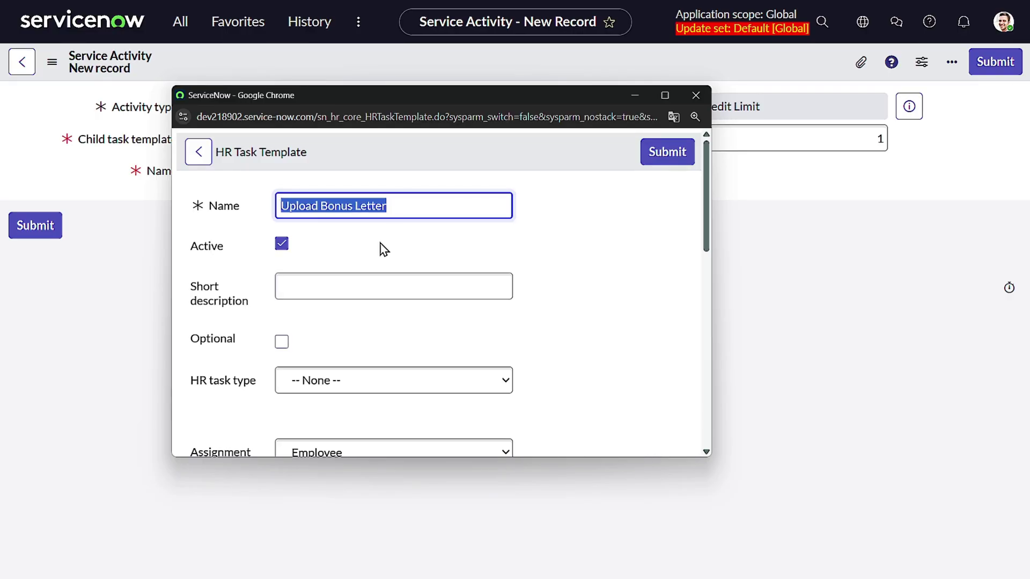
pyautogui.click(345, 295)
pyautogui.hotkey('ctrl', 'v')
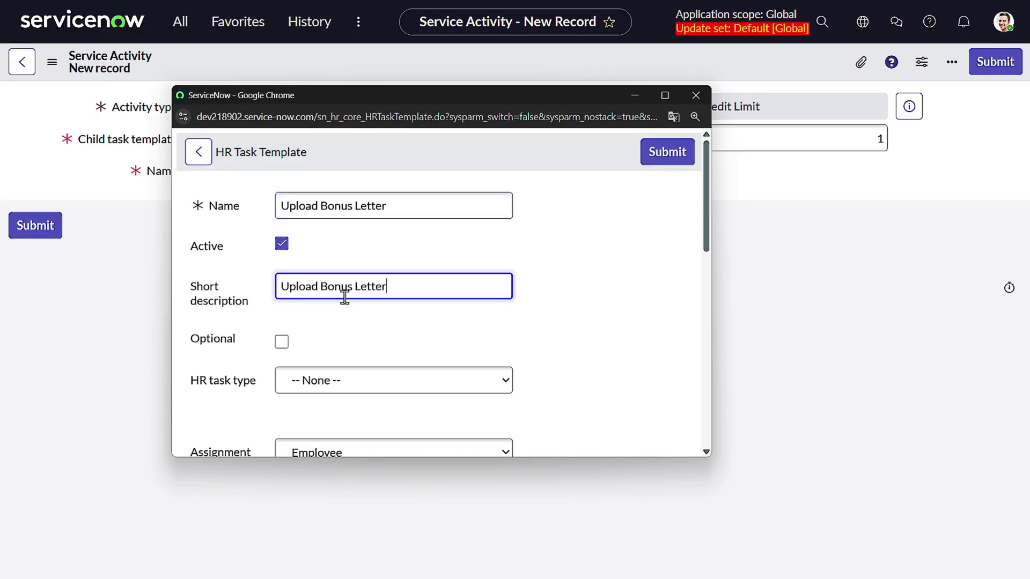
# Set the HR task type to Upload Documents and assign the task to the Parent case subject person.
pyautogui.scroll(-3, 316, 322)
pyautogui.click(337, 262)
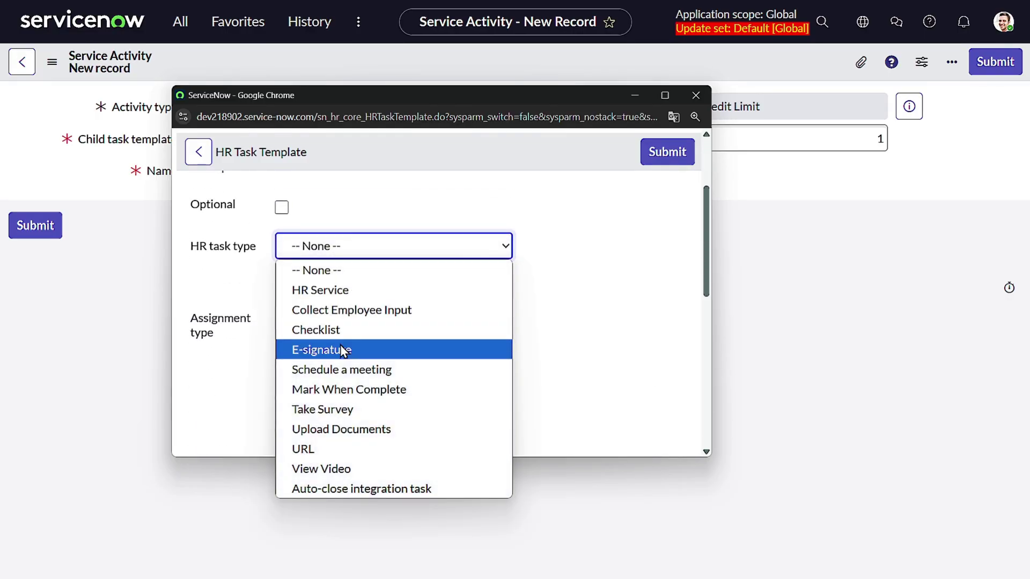
pyautogui.click(356, 430)
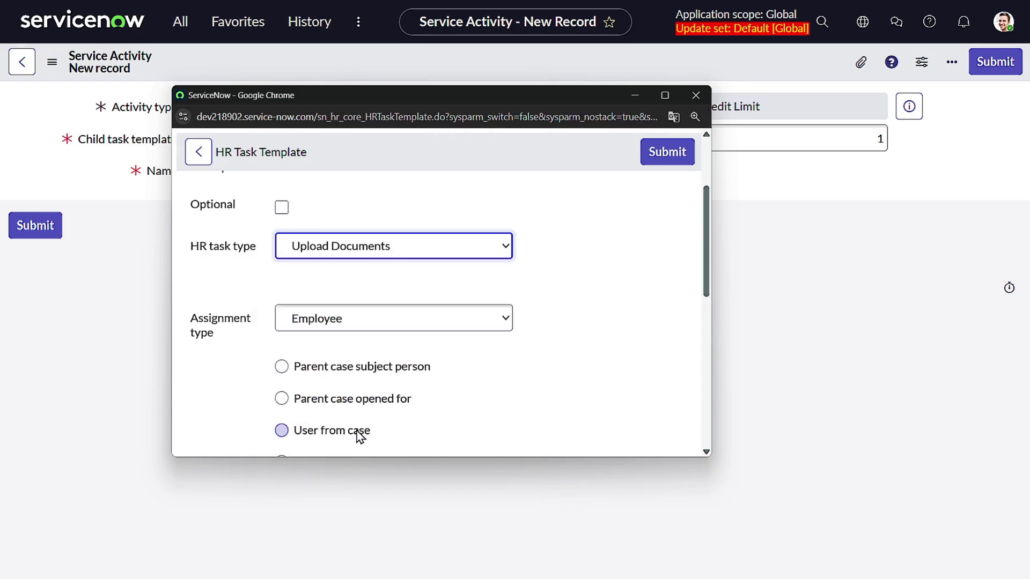
pyautogui.scroll(-2, 413, 285)
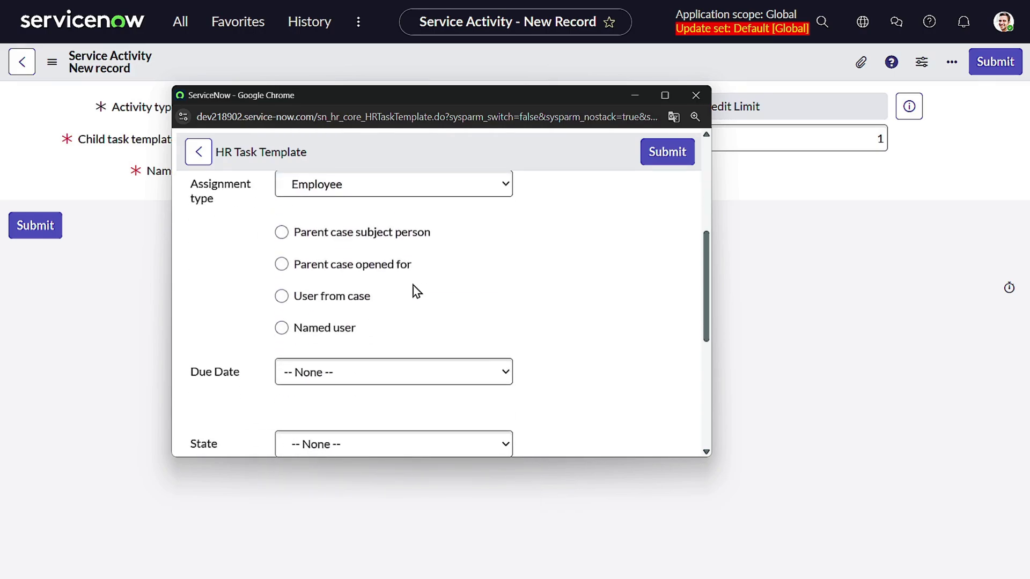
pyautogui.scroll(1, 413, 285)
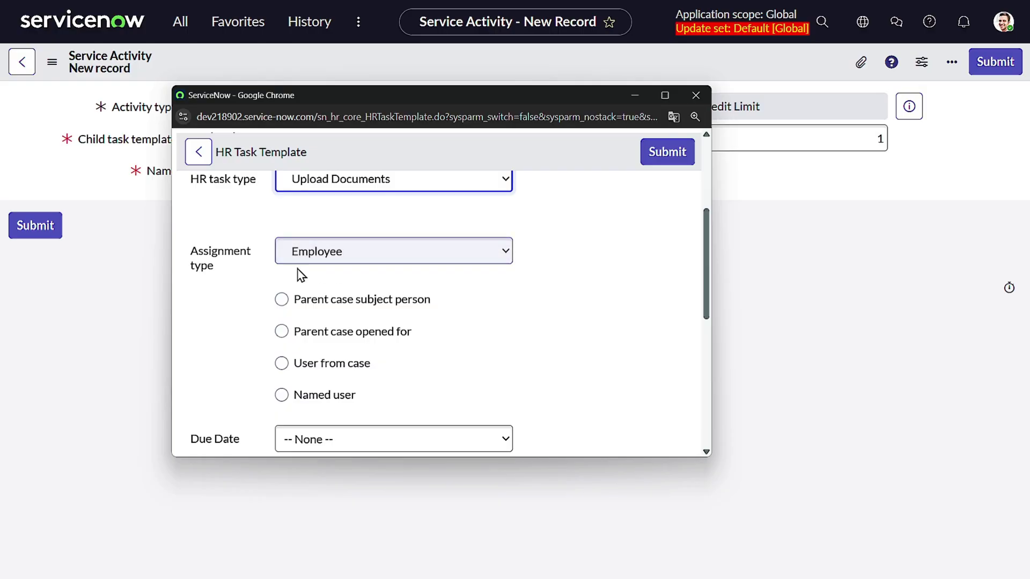
pyautogui.click(351, 302)
# Set the Upload Bonus Letter template's state to Ready and submit the template.
pyautogui.scroll(-2, 460, 283)
pyautogui.scroll(-3, 460, 283)
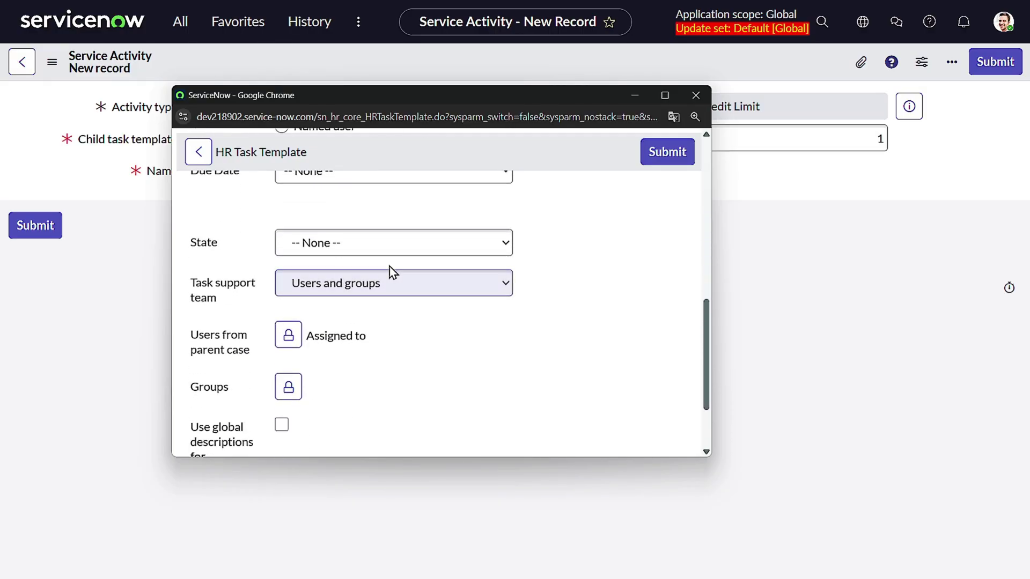
pyautogui.click(375, 244)
pyautogui.click(345, 313)
pyautogui.scroll(-2, 346, 316)
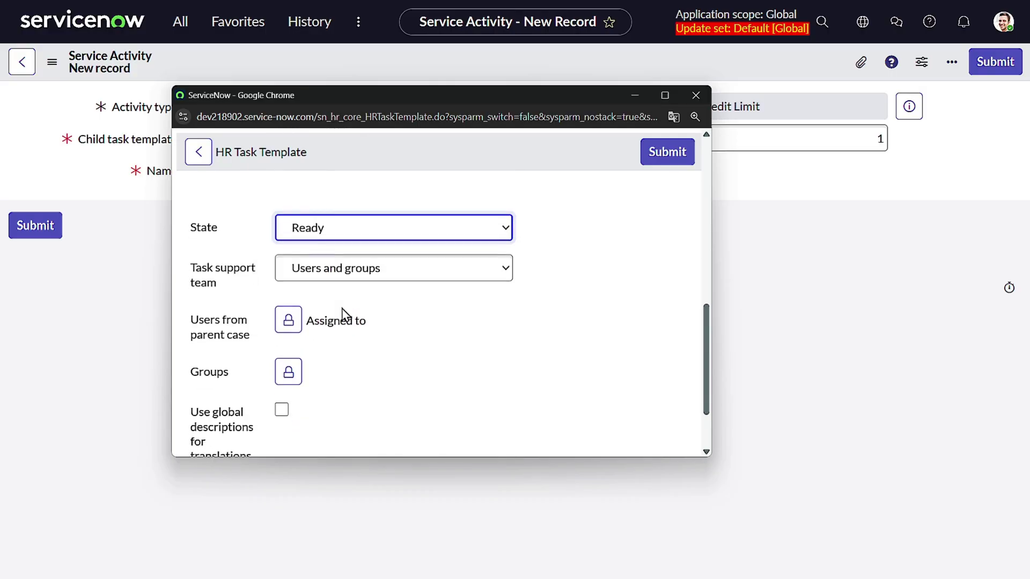
pyautogui.scroll(1, 345, 315)
pyautogui.scroll(-1, 345, 316)
pyautogui.click(229, 406)
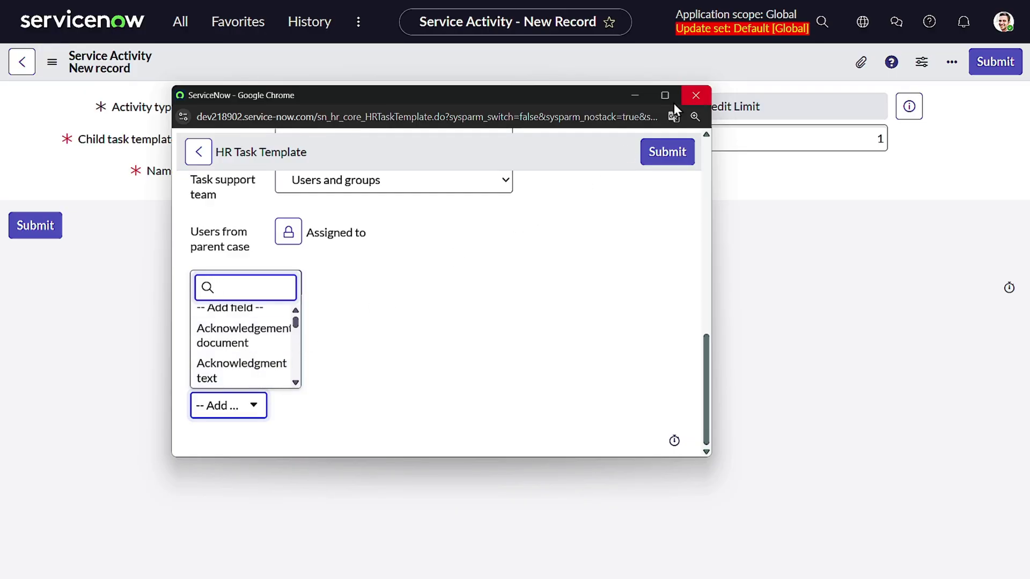
pyautogui.click(659, 147)
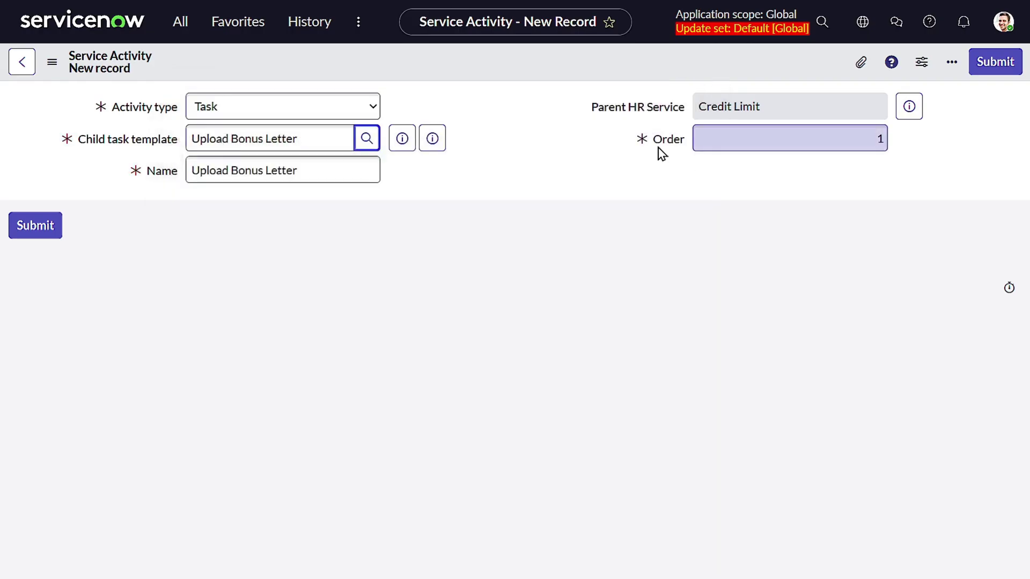
# Set the Upload Bonus Letter service activity's order to 30 and submit the activity.
pyautogui.doubleClick(867, 137)
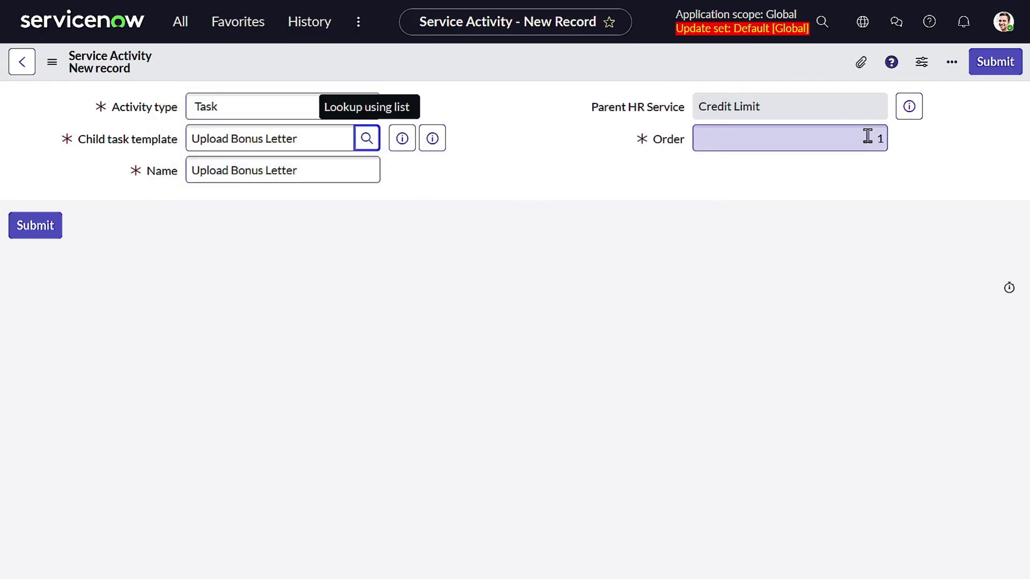
pyautogui.press('BackSpace')
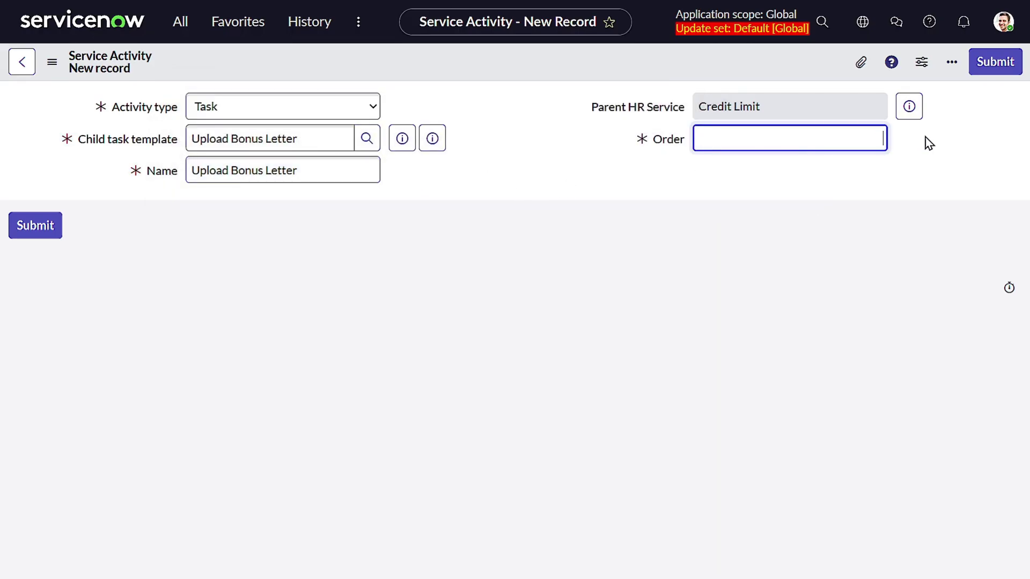
pyautogui.write('3')
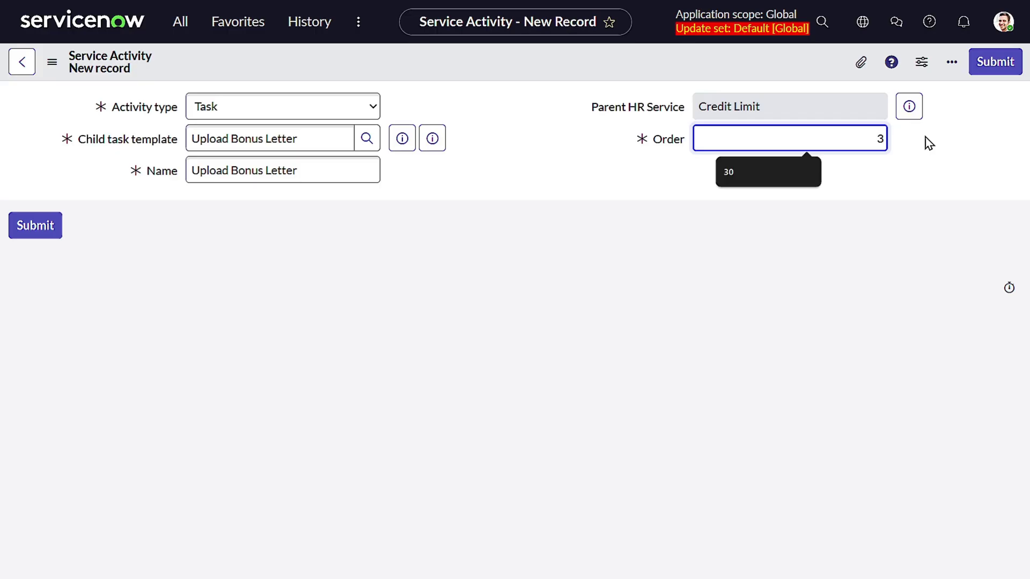
pyautogui.write('0')
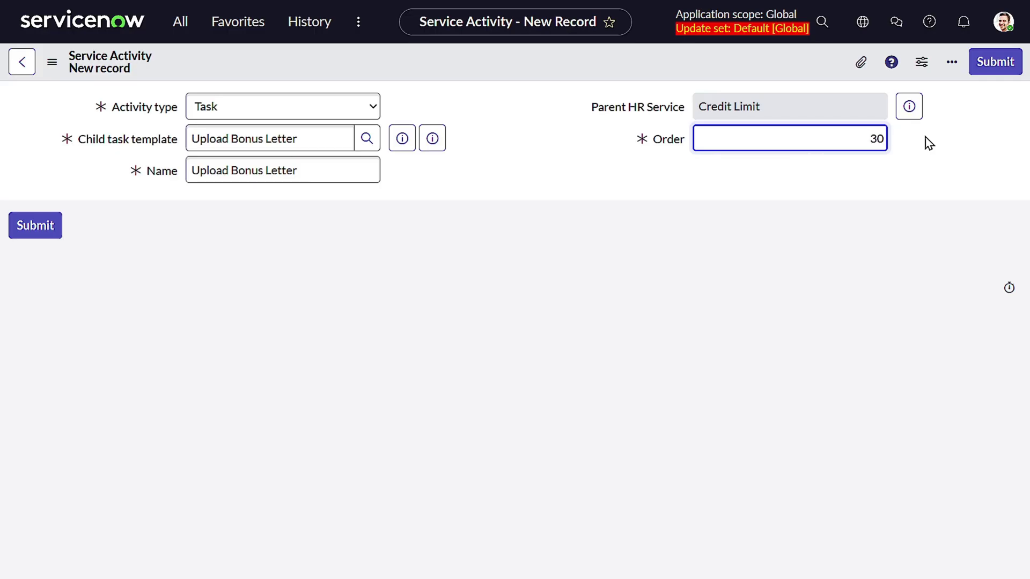
pyautogui.click(1003, 63)
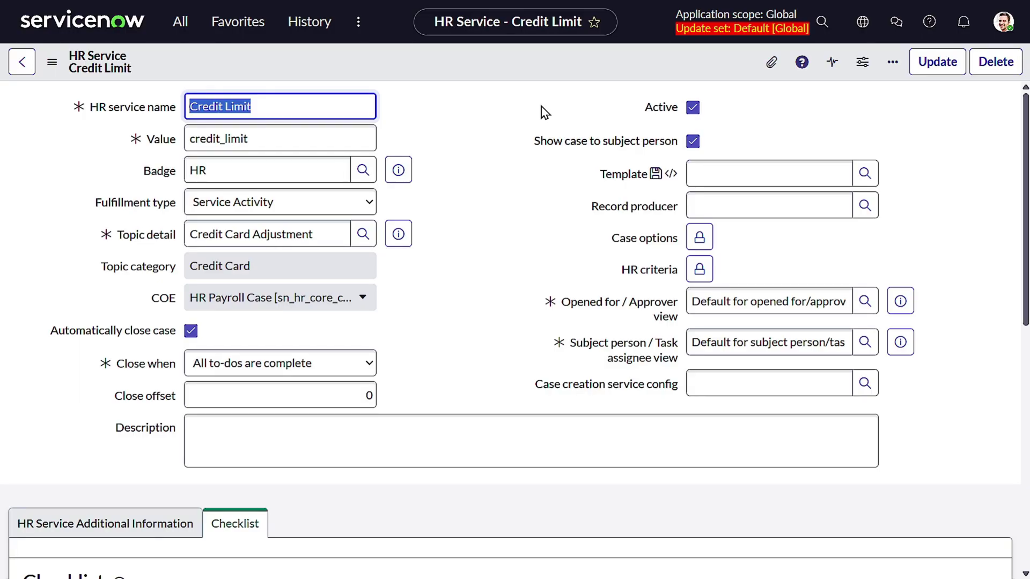
# Find Create New Case under HR Case Management by filtering for "create new case" and open it.
pyautogui.scroll(-5, 492, 268)
pyautogui.scroll(-3, 584, 267)
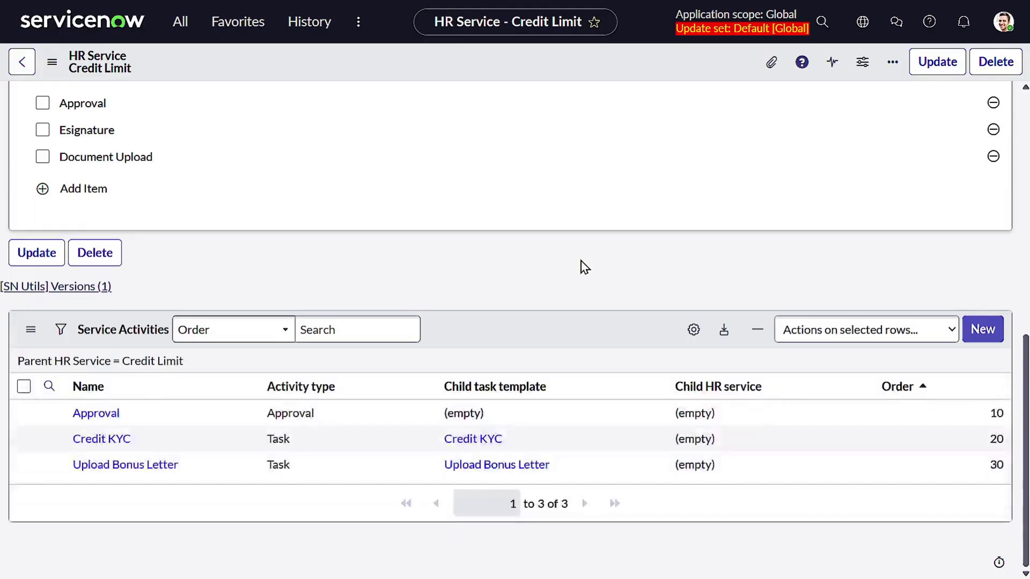
pyautogui.scroll(1, 352, 338)
pyautogui.scroll(2, 227, 311)
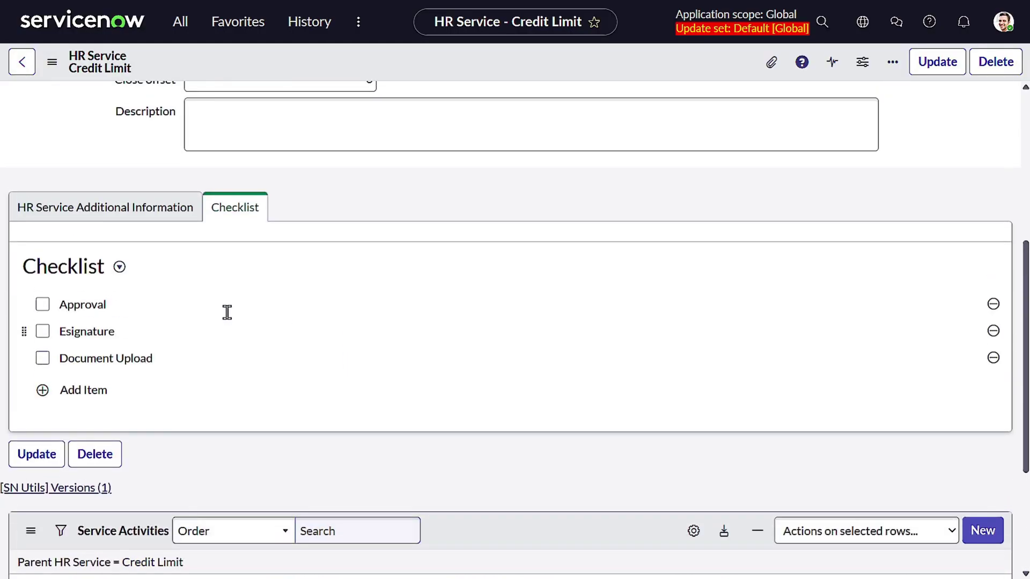
pyautogui.scroll(5, 158, 317)
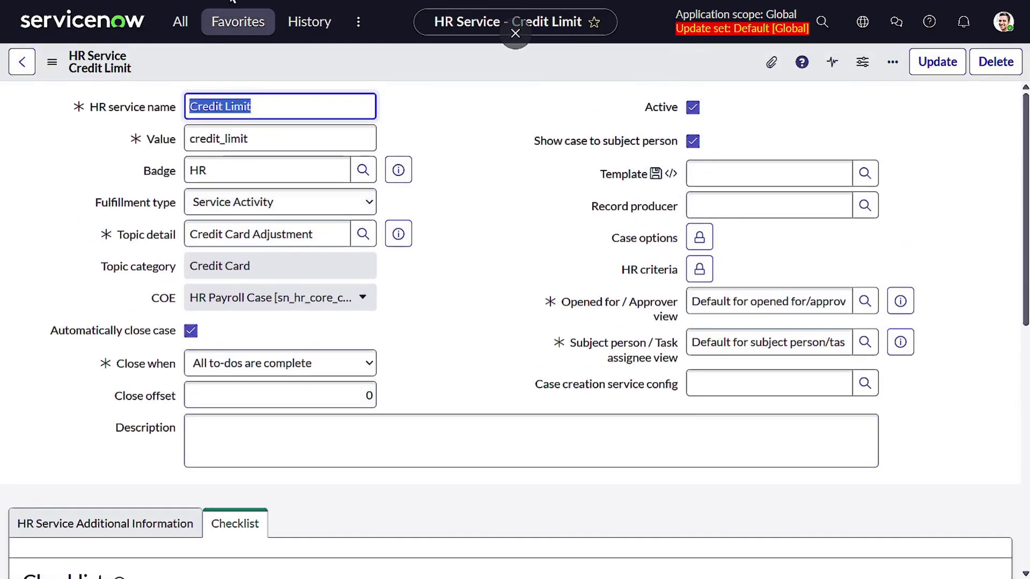
pyautogui.click(180, 21)
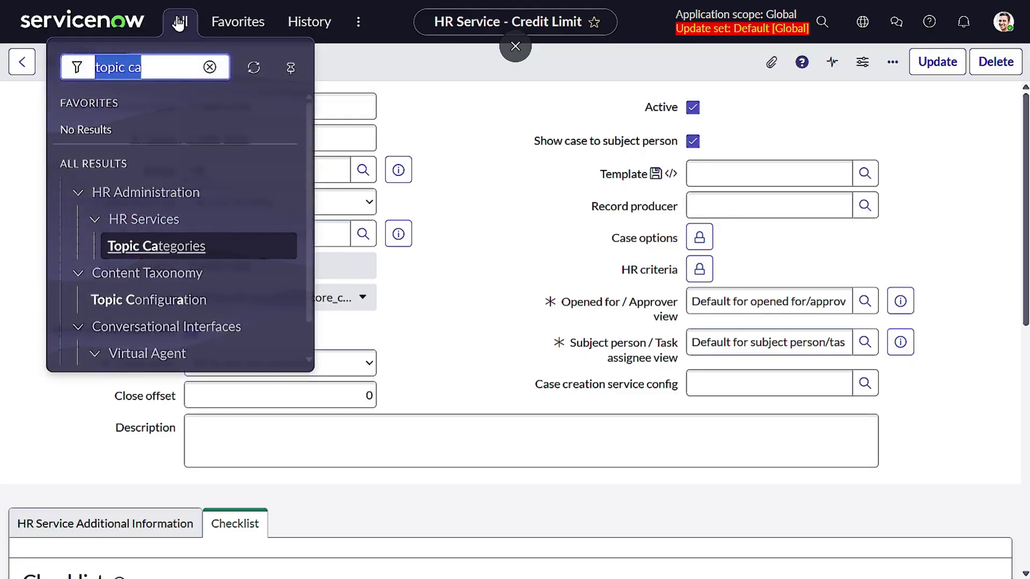
pyautogui.press('BackSpace')
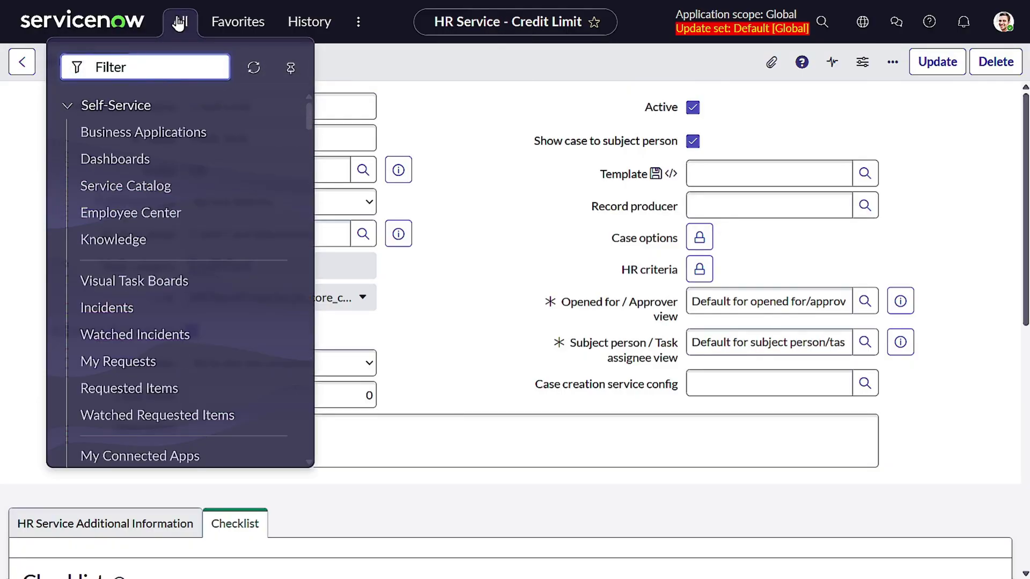
pyautogui.write('create new case')
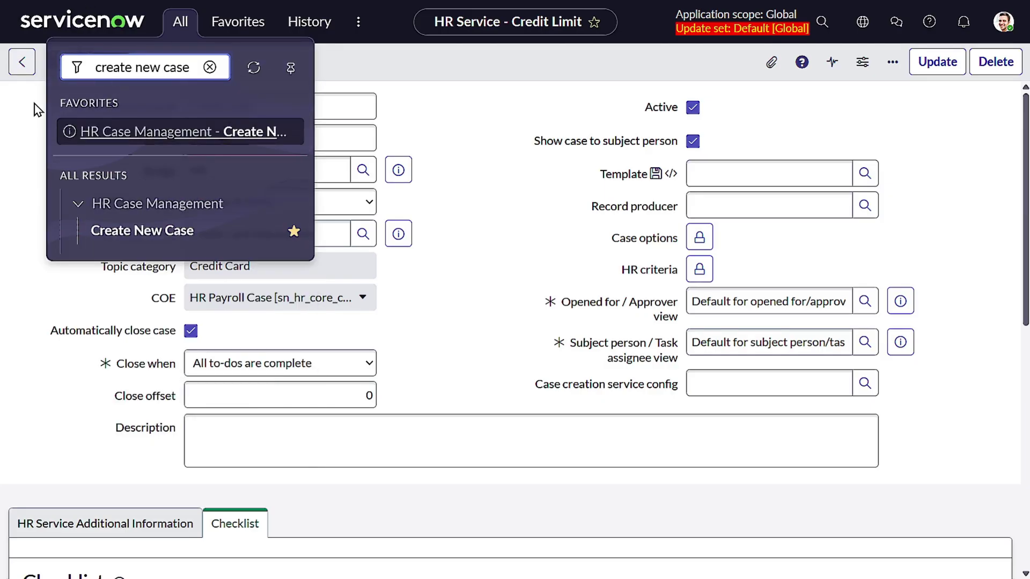
pyautogui.click(141, 232)
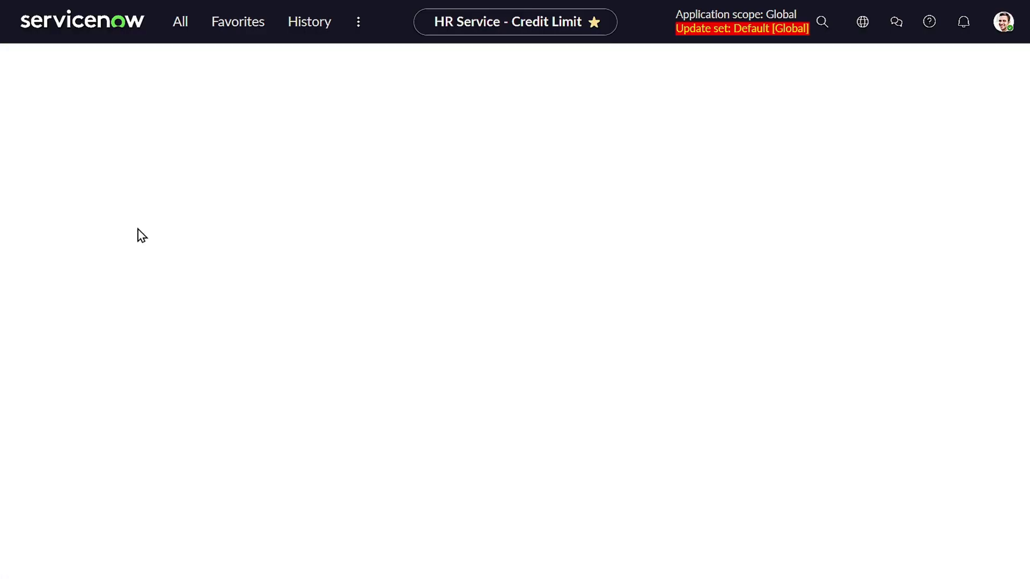
# Search for the employee by first name and select the matching Customer Support employee for the case.
pyautogui.click(269, 164)
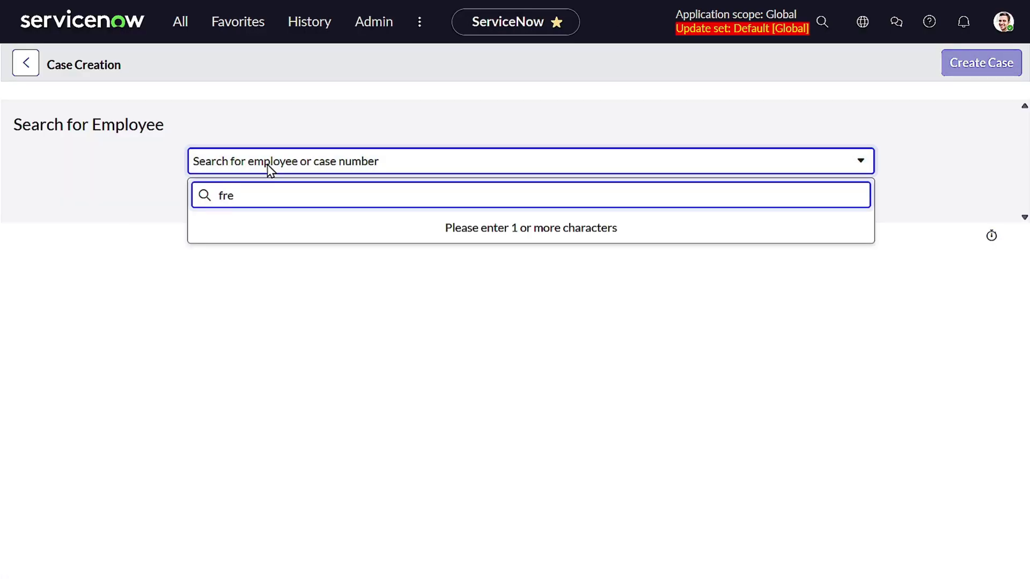
pyautogui.write('d')
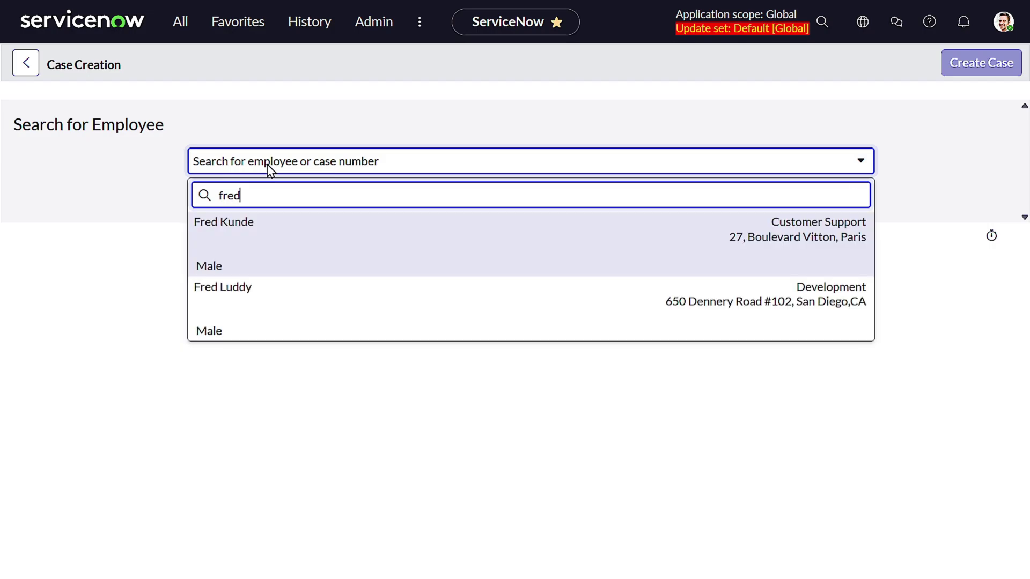
pyautogui.click(305, 247)
# Set the case's COE to HR Payroll Case and its HR service to Credit Limit.
pyautogui.scroll(-4, 301, 244)
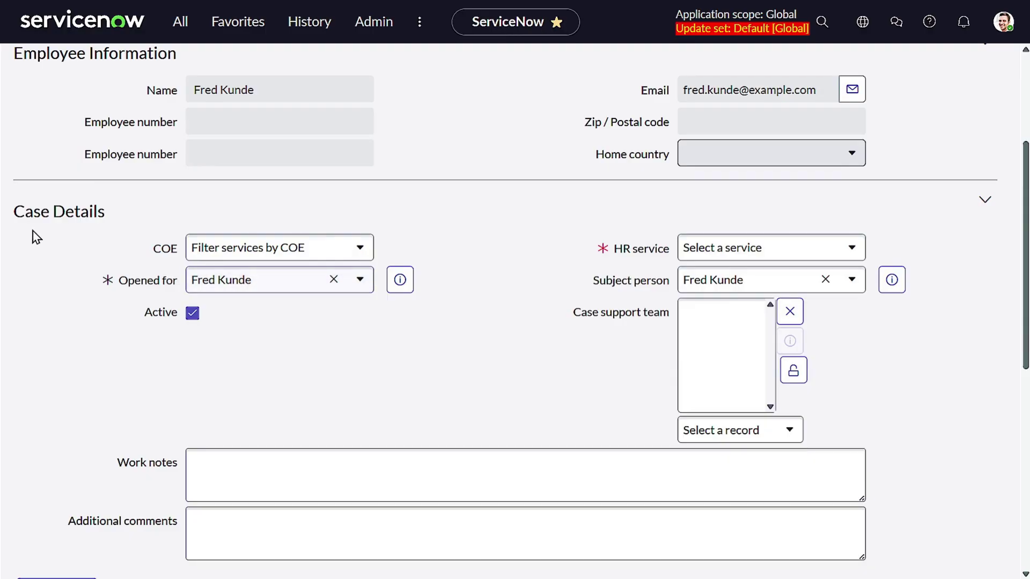
pyautogui.click(283, 240)
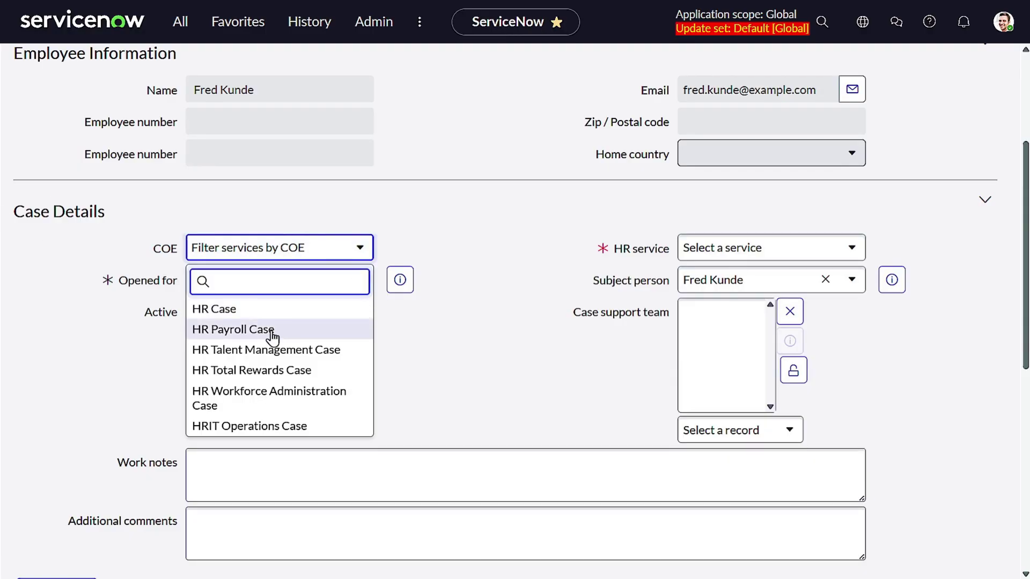
pyautogui.click(272, 332)
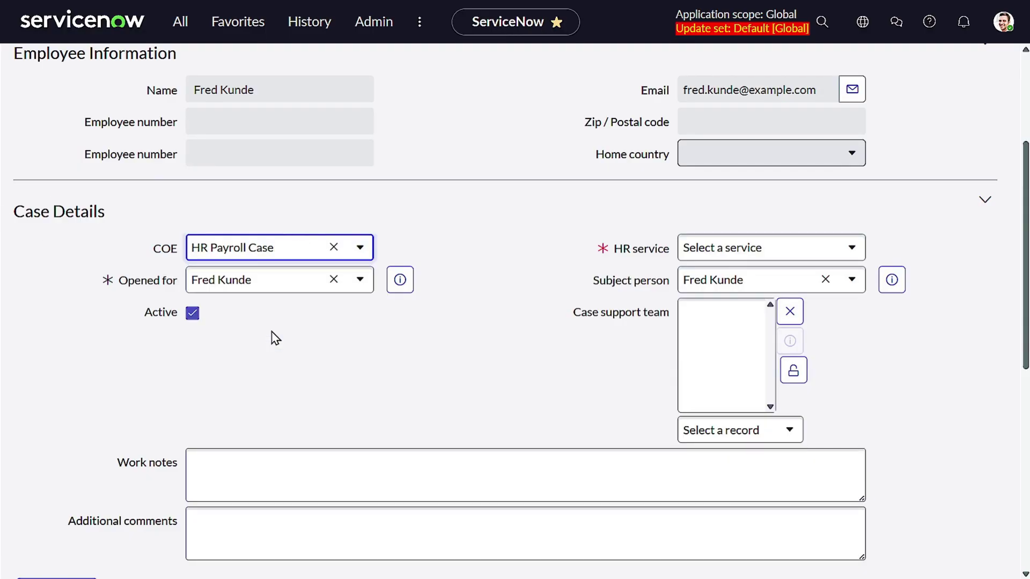
pyautogui.click(843, 257)
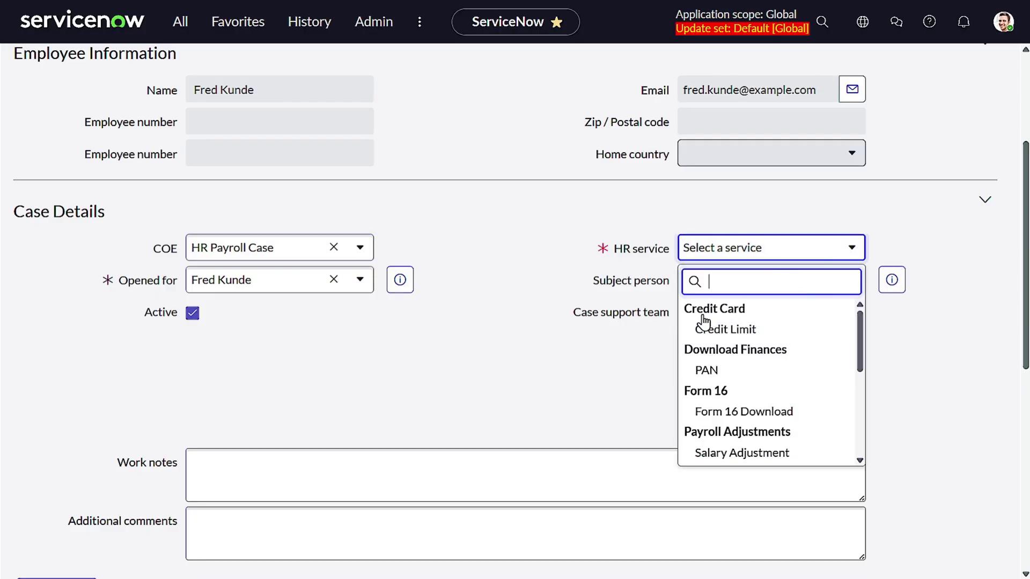
pyautogui.click(750, 333)
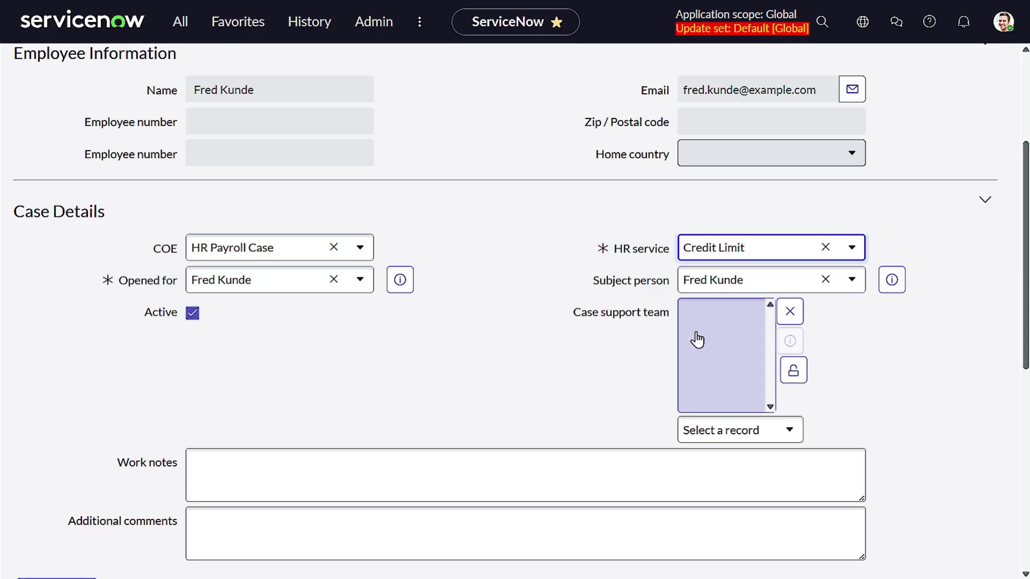
# Create the Credit Limit case from the completed case details.
pyautogui.scroll(-2, 573, 346)
pyautogui.scroll(-3, 570, 340)
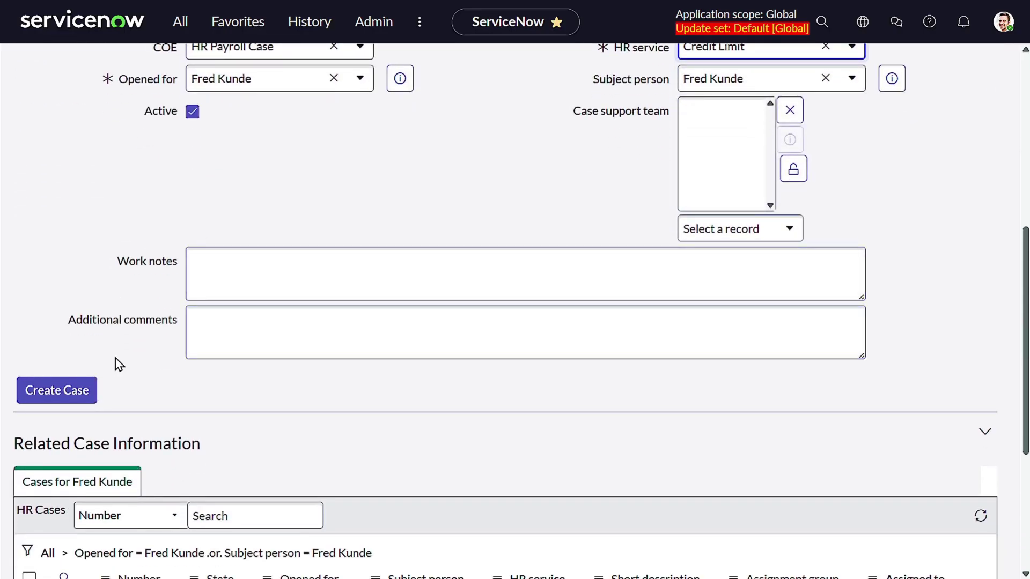
pyautogui.scroll(3, 116, 363)
pyautogui.scroll(-4, 226, 363)
pyautogui.click(40, 325)
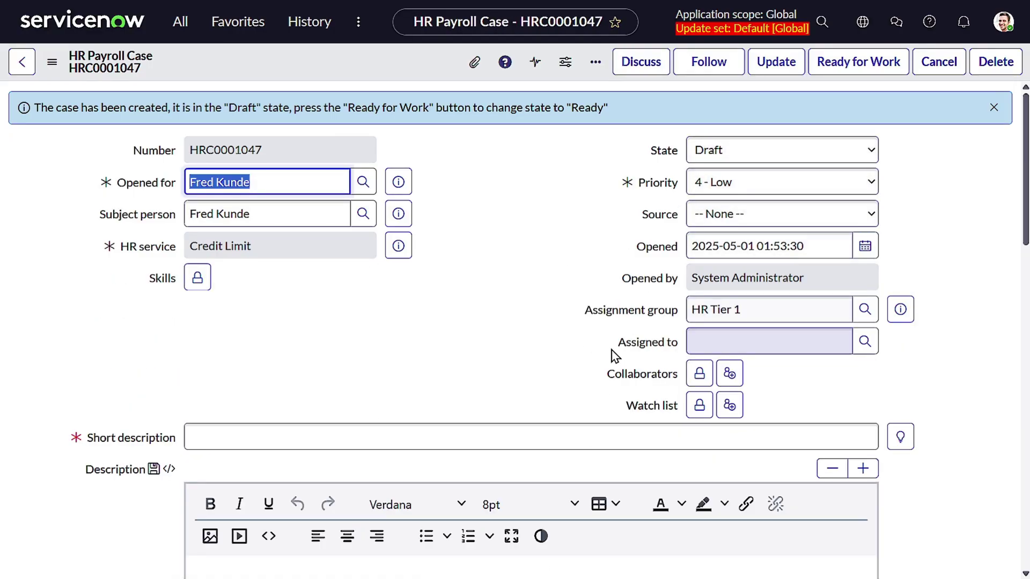
# Enter "Test Case" as the case's short description and mark the case Ready for Work.
pyautogui.click(756, 307)
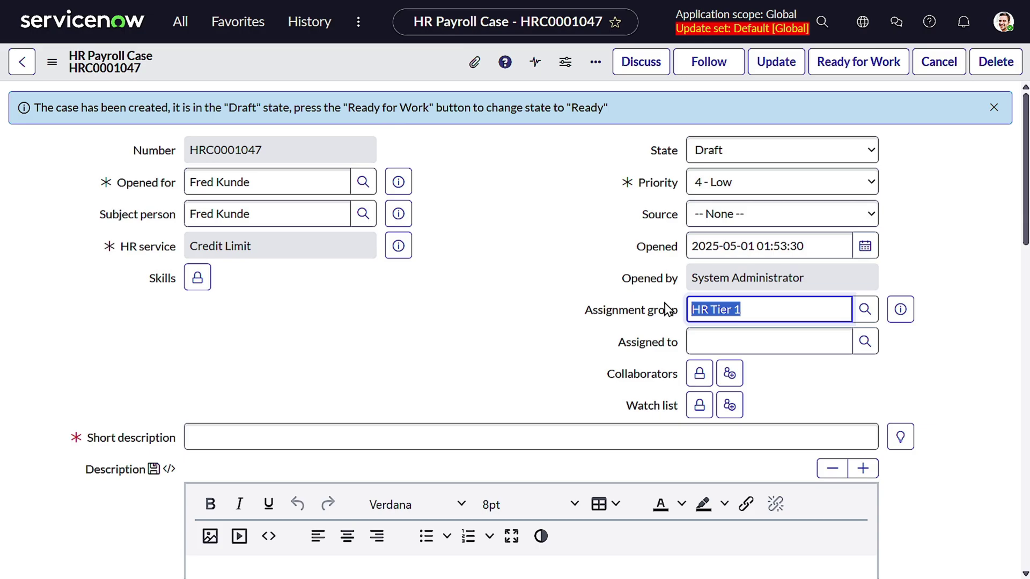
pyautogui.scroll(-4, 333, 223)
pyautogui.scroll(4, 333, 223)
pyautogui.click(234, 434)
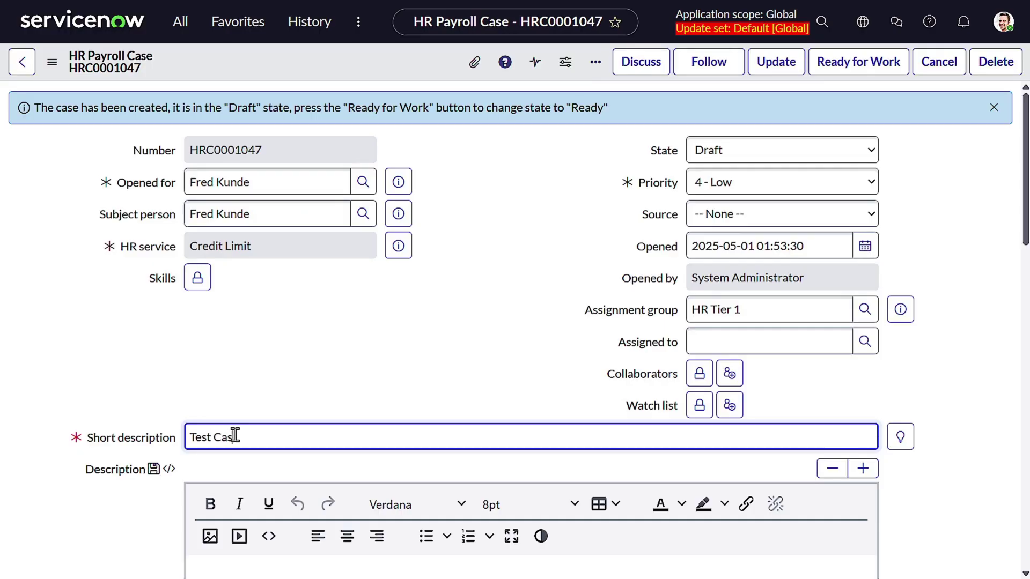
pyautogui.click(876, 80)
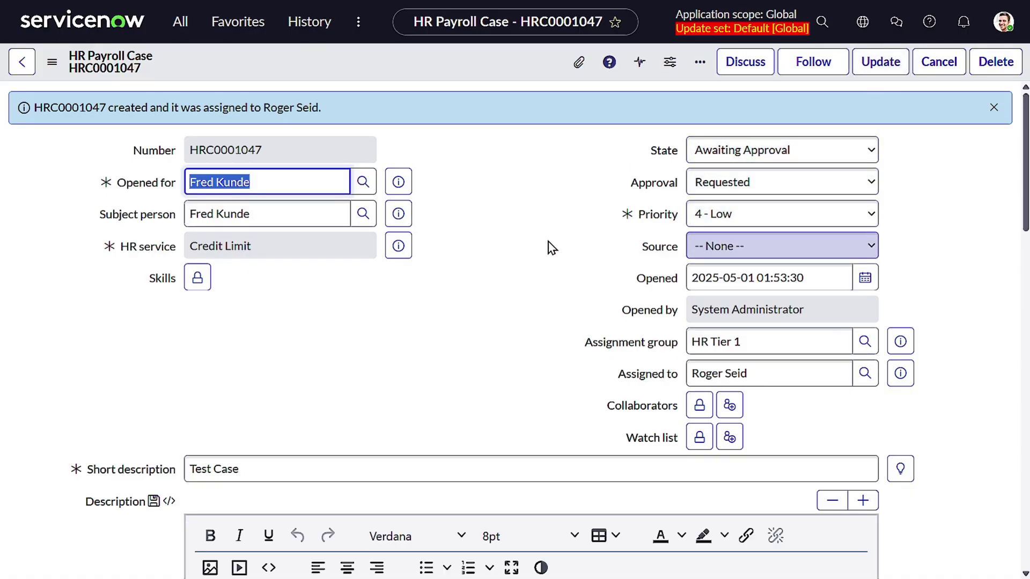
# Examine the case's generated tasks and fulfillment checklist, and its list of approvers.
pyautogui.scroll(-12, 552, 247)
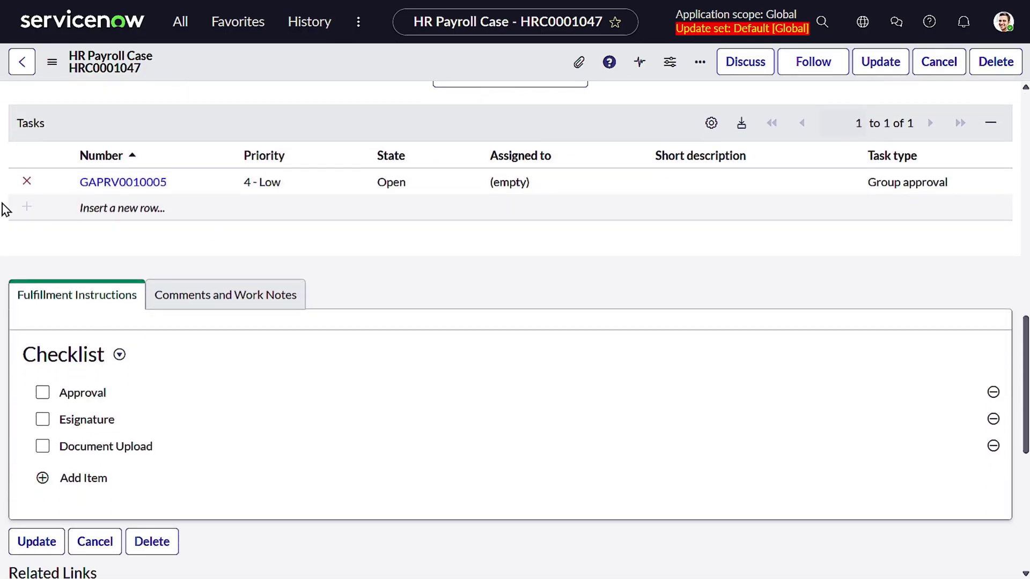
pyautogui.moveTo(869, 182); pyautogui.dragTo(951, 180)
pyautogui.scroll(-2, 562, 261)
pyautogui.scroll(-6, 558, 260)
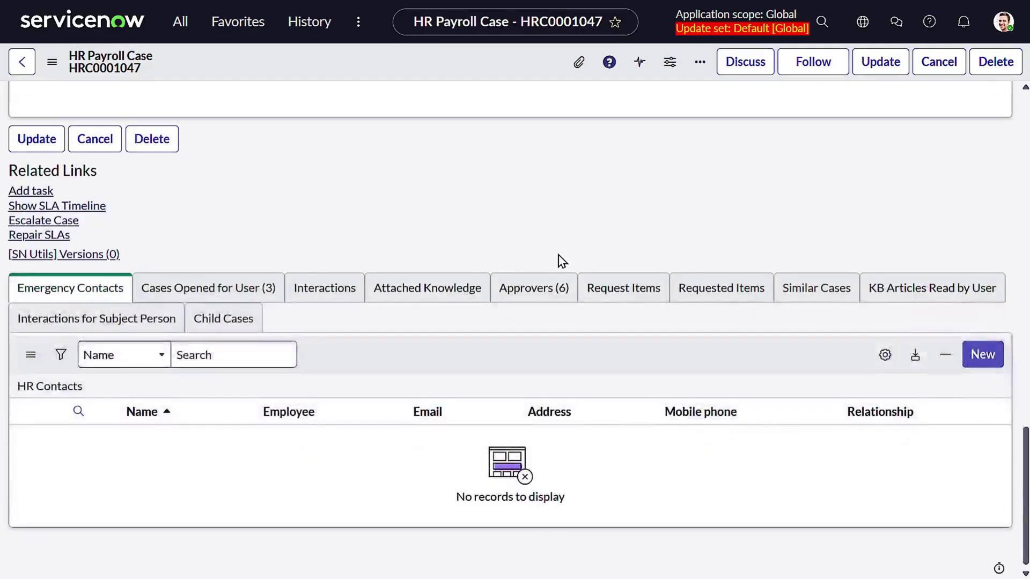
pyautogui.scroll(5, 556, 260)
pyautogui.scroll(-5, 251, 259)
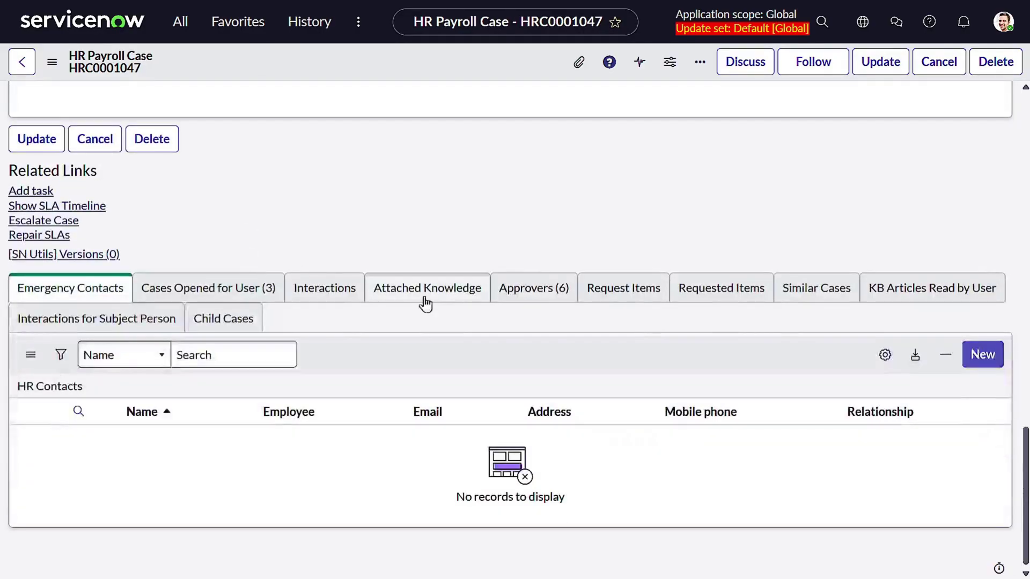
pyautogui.click(542, 290)
pyautogui.scroll(-1, 429, 369)
pyautogui.scroll(-1, 427, 365)
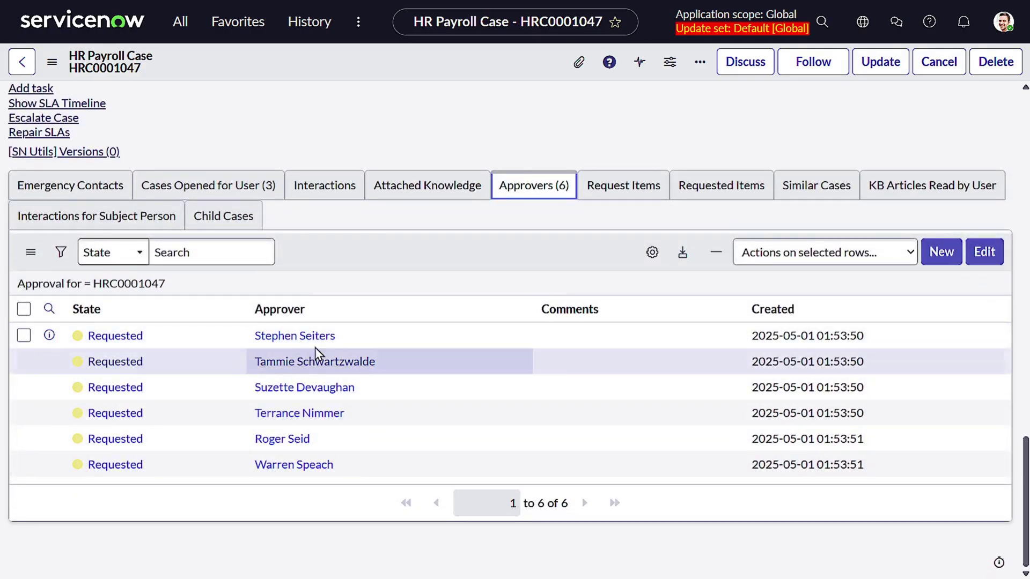
# Copy the second approver's name from the case's approver list and impersonate that user.
pyautogui.moveTo(377, 361); pyautogui.dragTo(258, 377)
pyautogui.hotkey('ctrl', 'c')
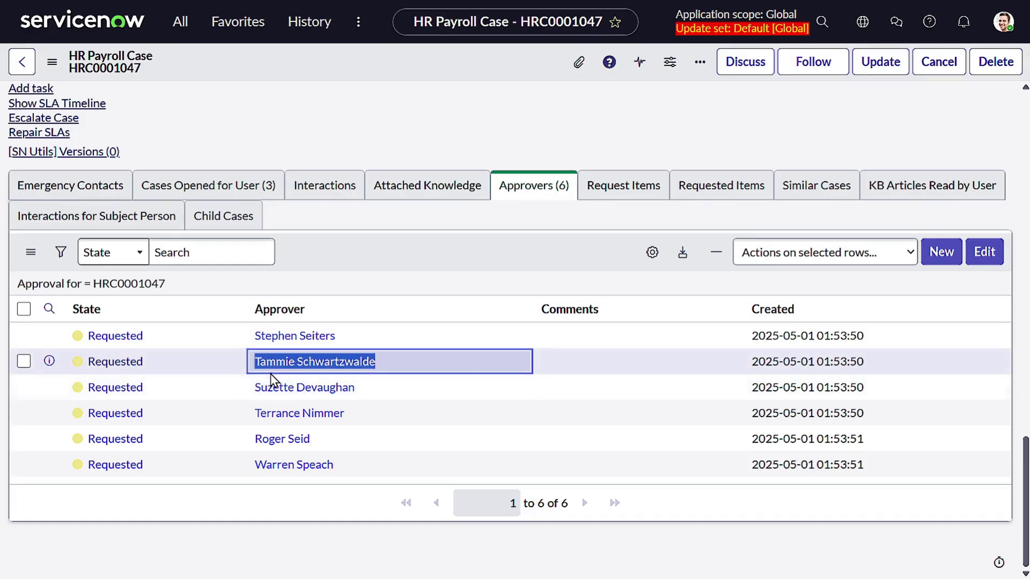
pyautogui.click(1004, 21)
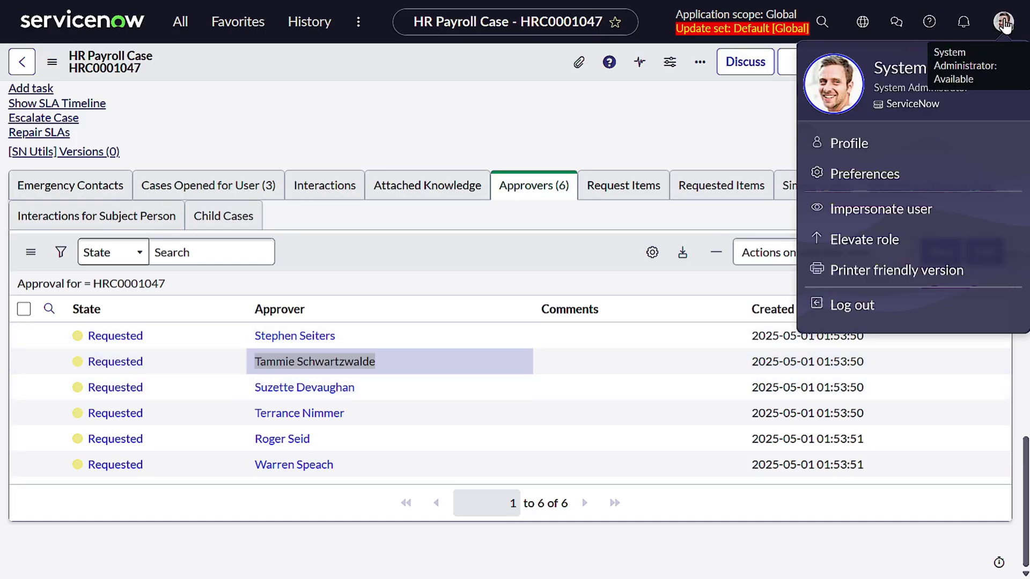
pyautogui.click(890, 222)
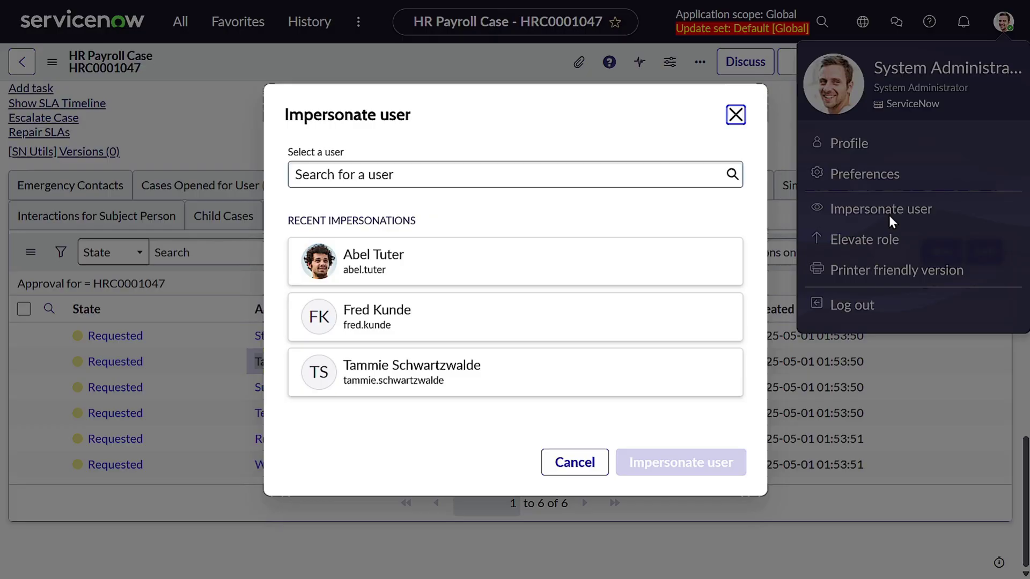
pyautogui.click(454, 165)
pyautogui.hotkey('ctrl', 'v')
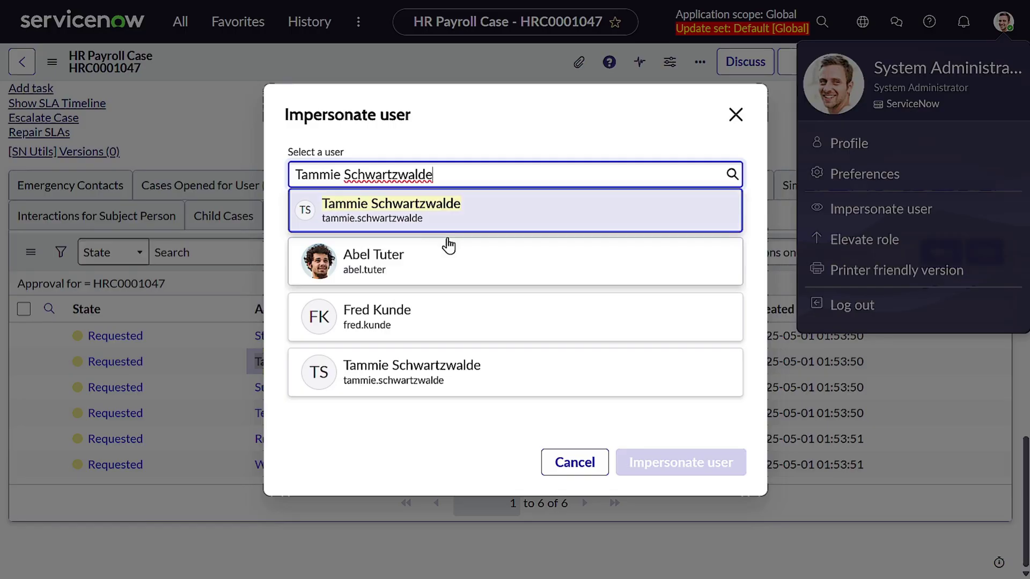
pyautogui.click(432, 203)
pyautogui.click(677, 461)
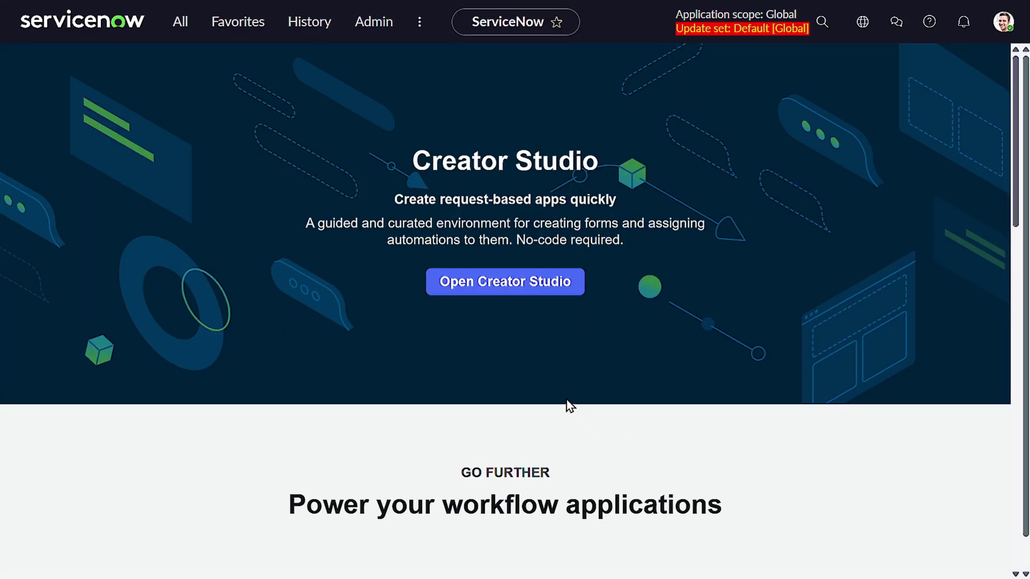
# Open the instance's Employee Center portal at /esc as the impersonated approver and go to the approver's task list.
pyautogui.press('F11')
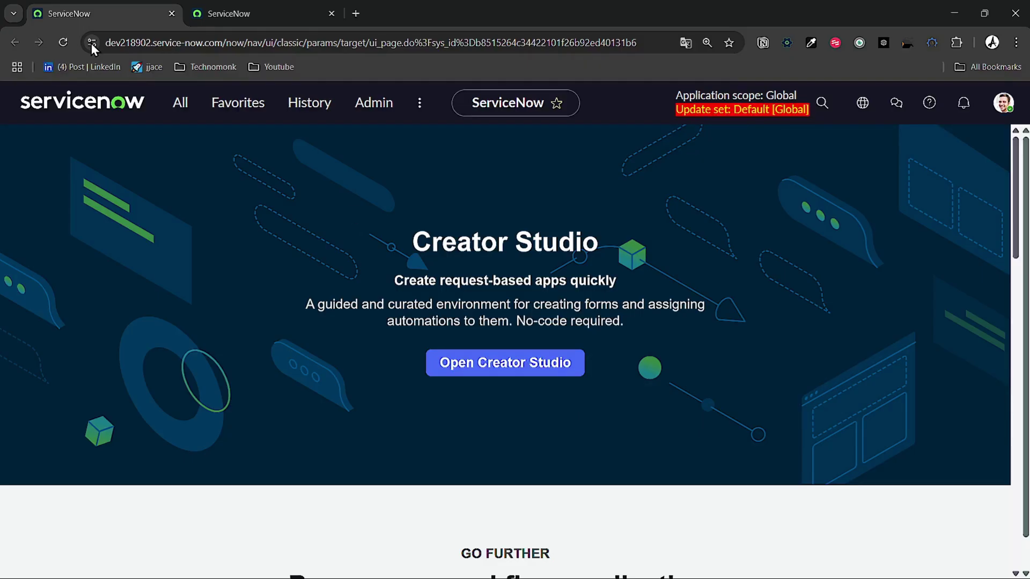
pyautogui.moveTo(228, 43); pyautogui.dragTo(871, 446)
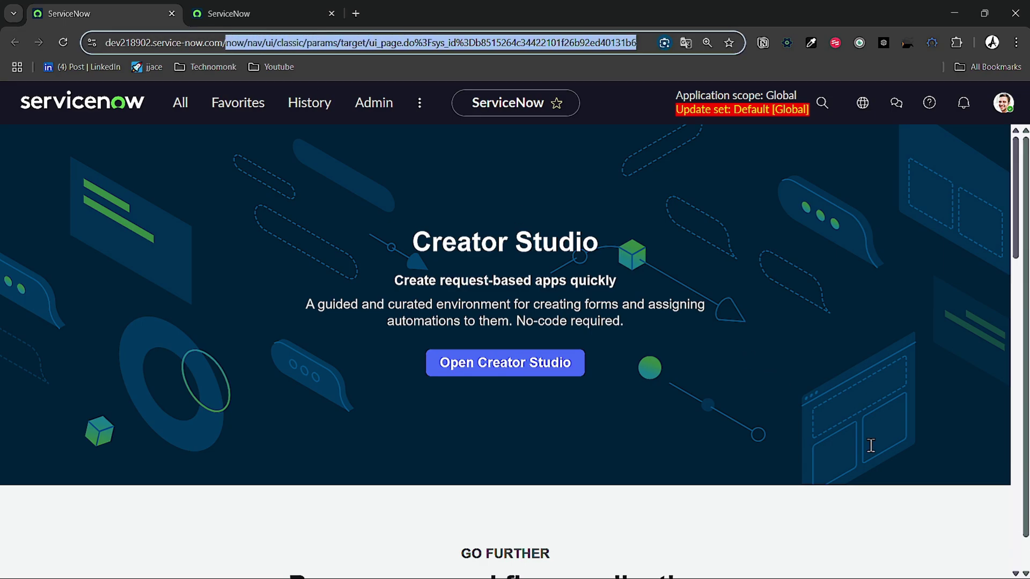
pyautogui.press('BackSpace')
pyautogui.write('esc')
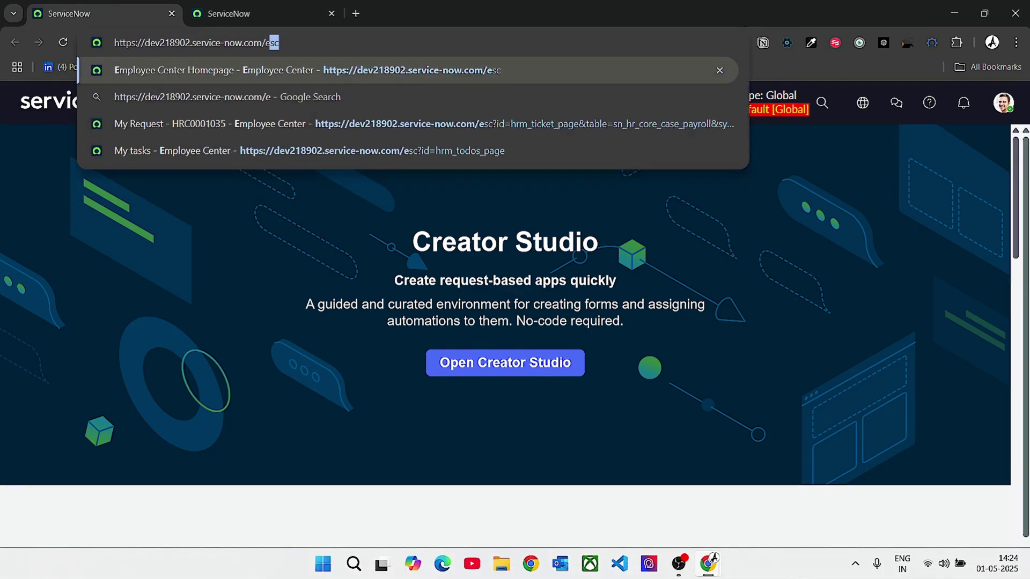
pyautogui.press('Return')
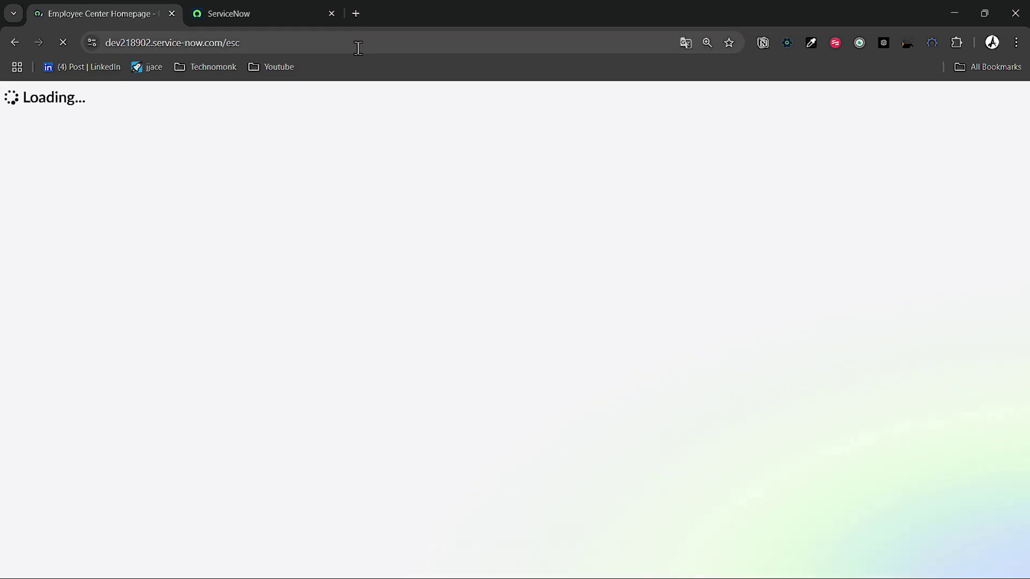
pyautogui.click(273, 18)
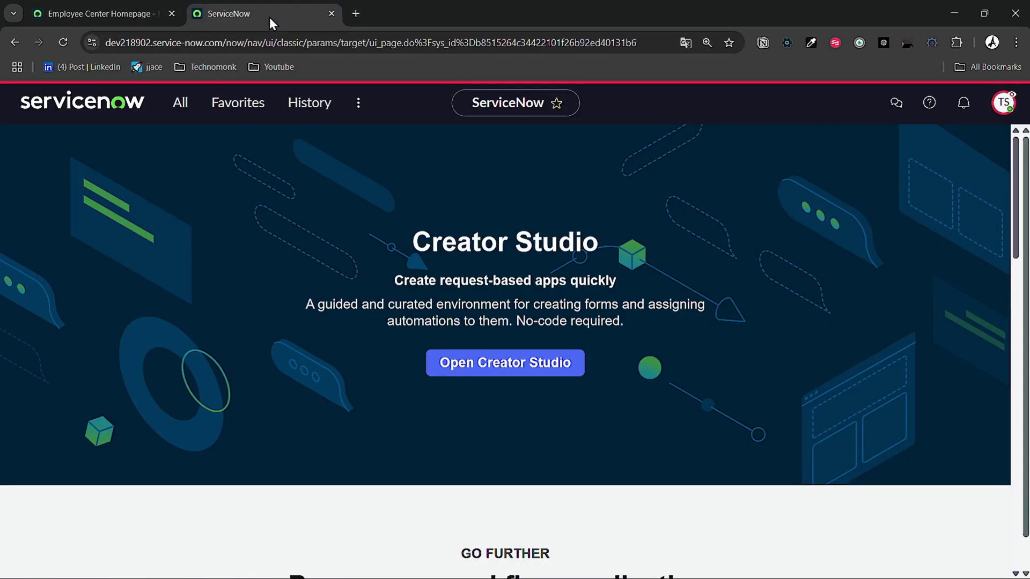
pyautogui.click(134, 17)
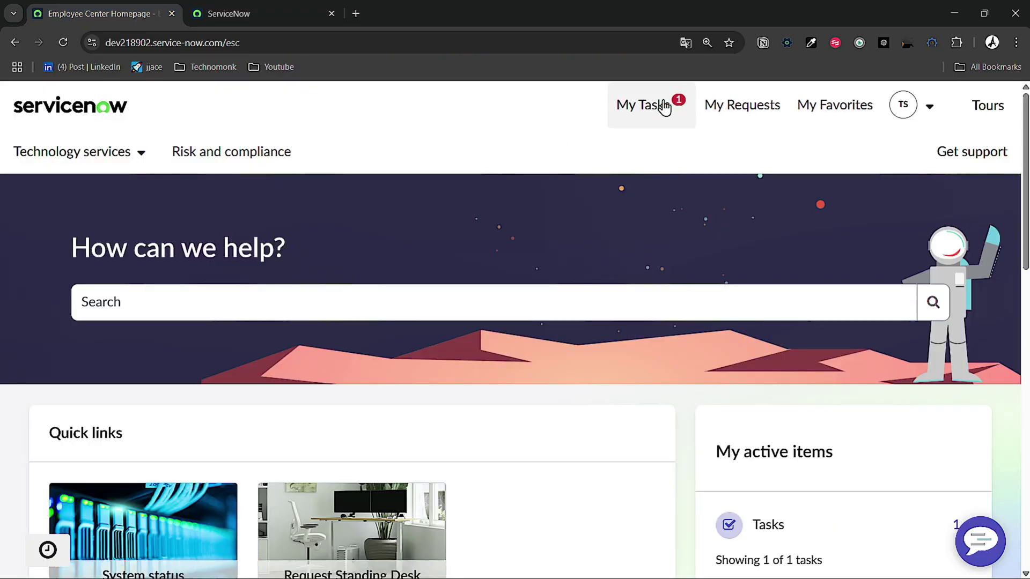
pyautogui.click(641, 125)
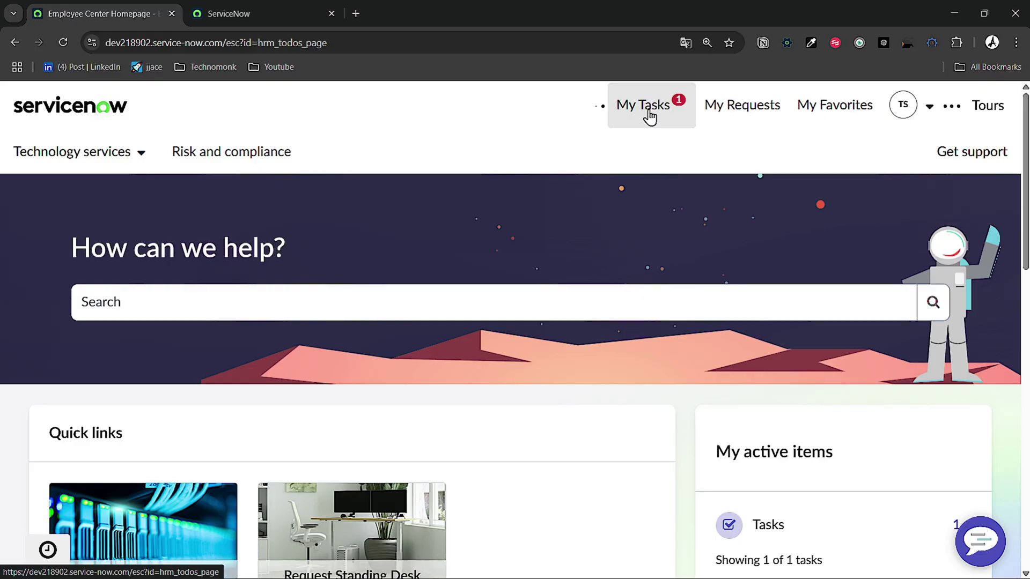
# Review the details and activity of the Test Case approval request, and approve it.
pyautogui.scroll(-1, 443, 198)
pyautogui.scroll(-3, 443, 199)
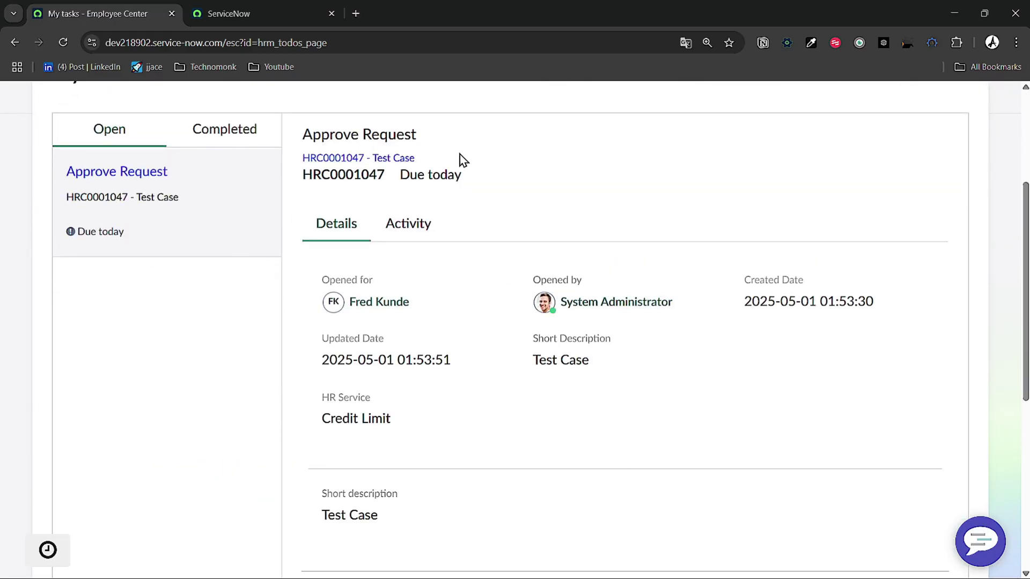
pyautogui.moveTo(420, 303); pyautogui.dragTo(363, 297)
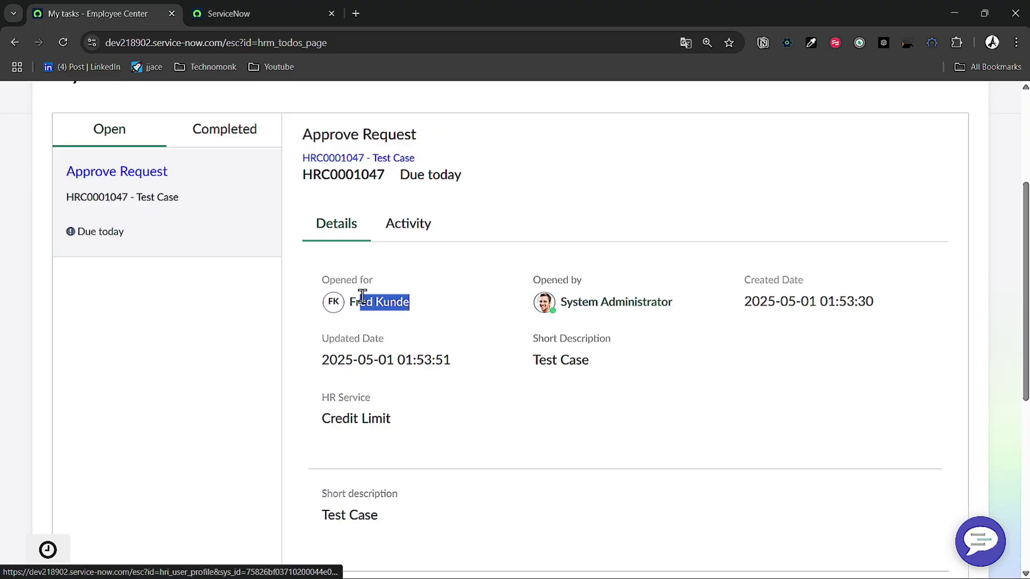
pyautogui.scroll(-3, 380, 315)
pyautogui.click(406, 91)
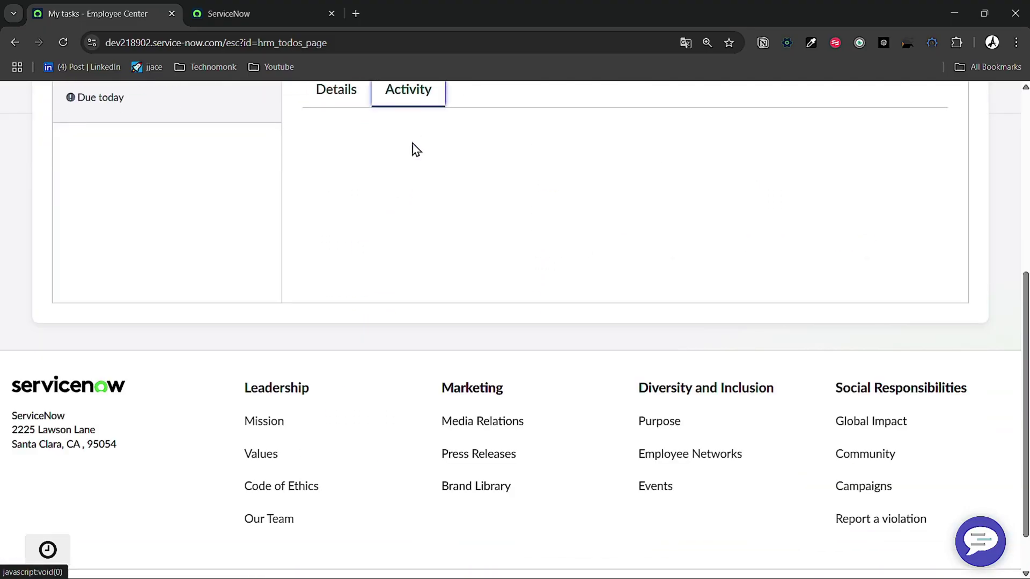
pyautogui.scroll(3, 410, 131)
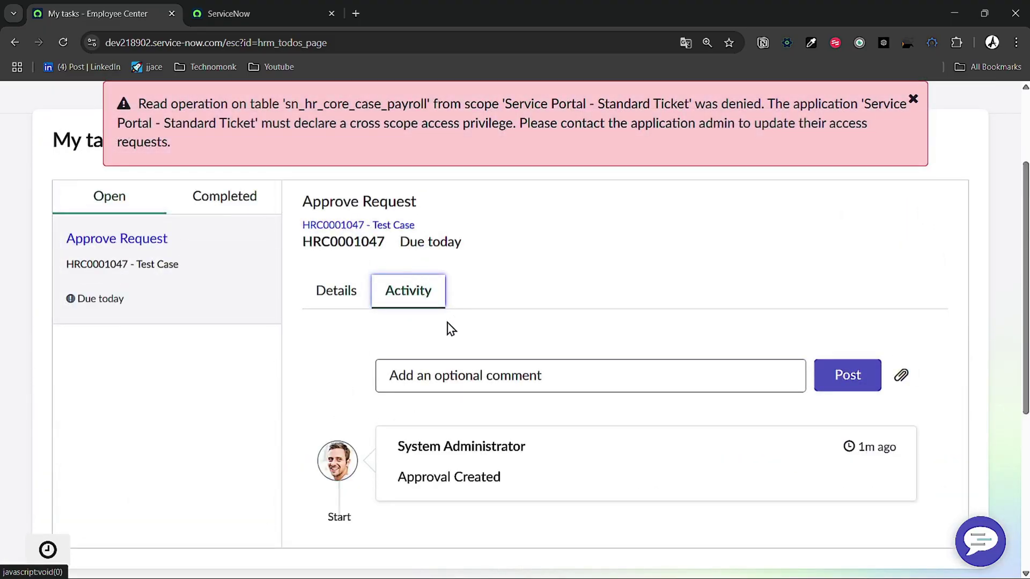
pyautogui.click(338, 297)
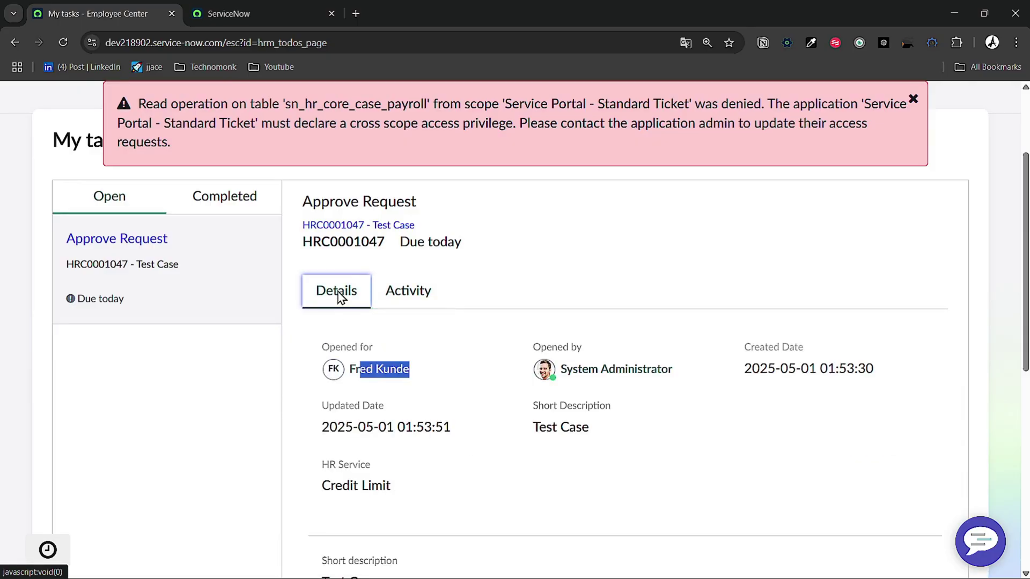
pyautogui.click(913, 100)
pyautogui.scroll(-5, 517, 402)
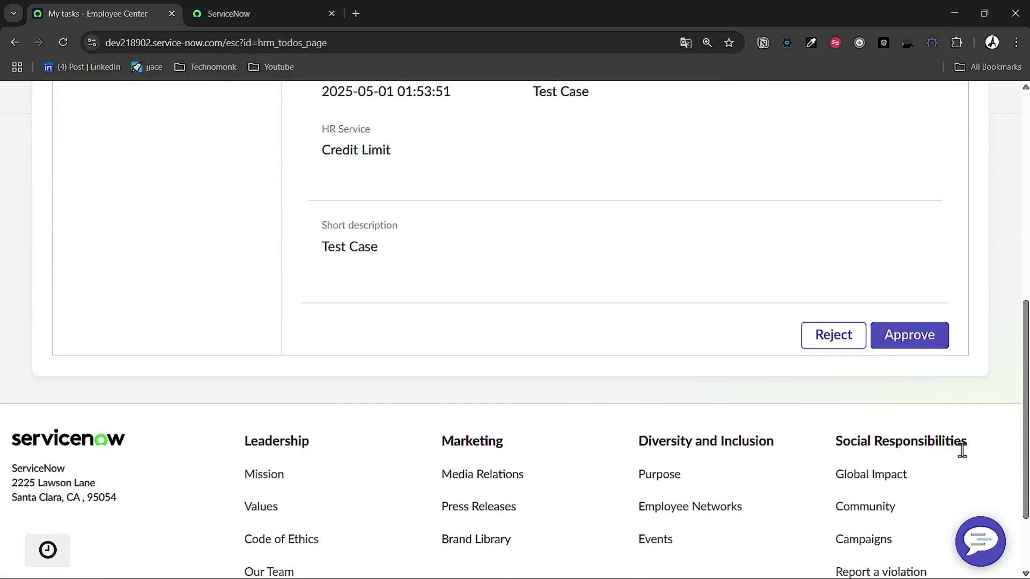
pyautogui.click(923, 348)
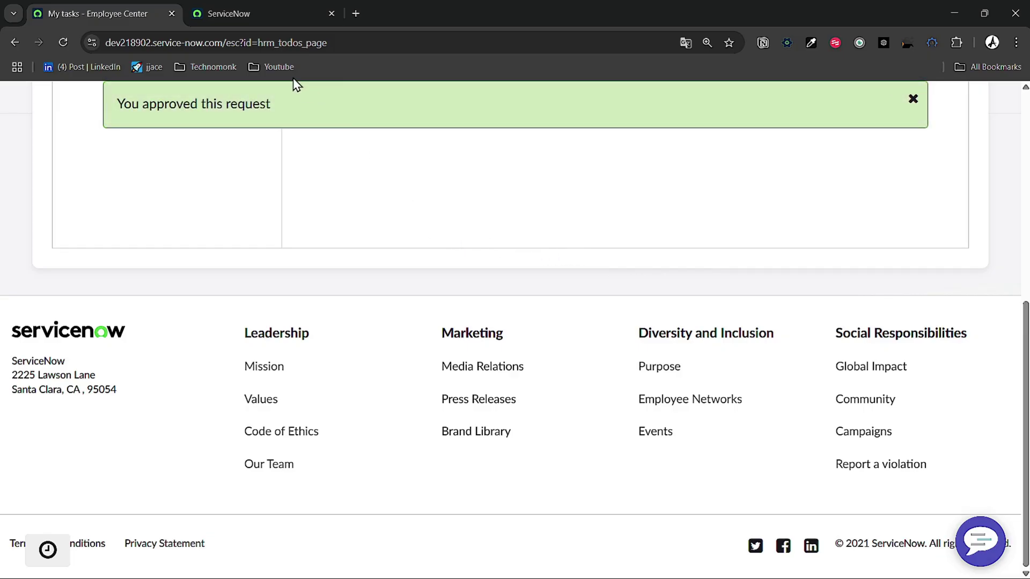
# End the approver's impersonation and reopen the Credit Limit HR payroll case from the recently visited records.
pyautogui.press('F11')
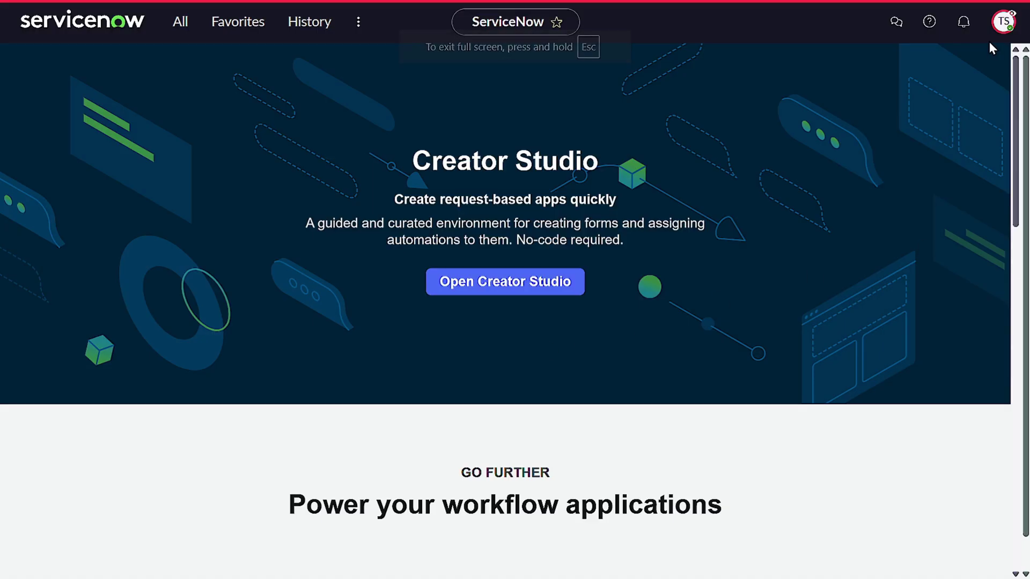
pyautogui.click(999, 30)
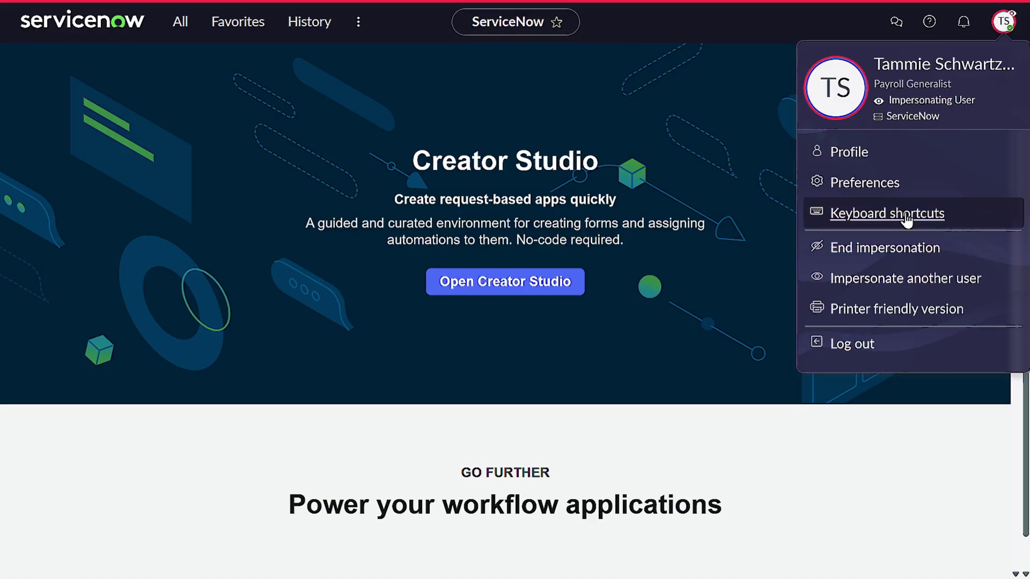
pyautogui.click(884, 252)
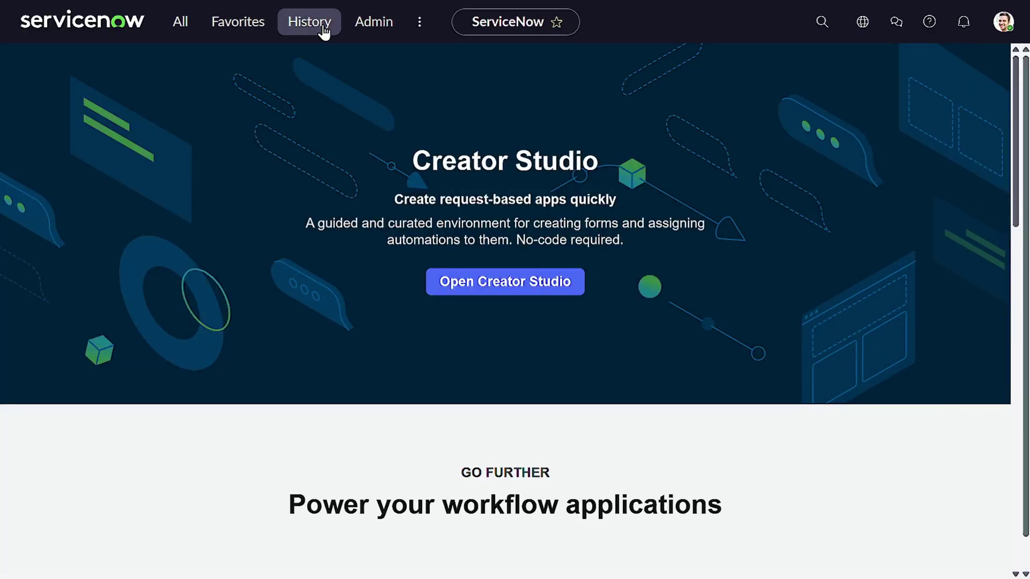
pyautogui.click(324, 31)
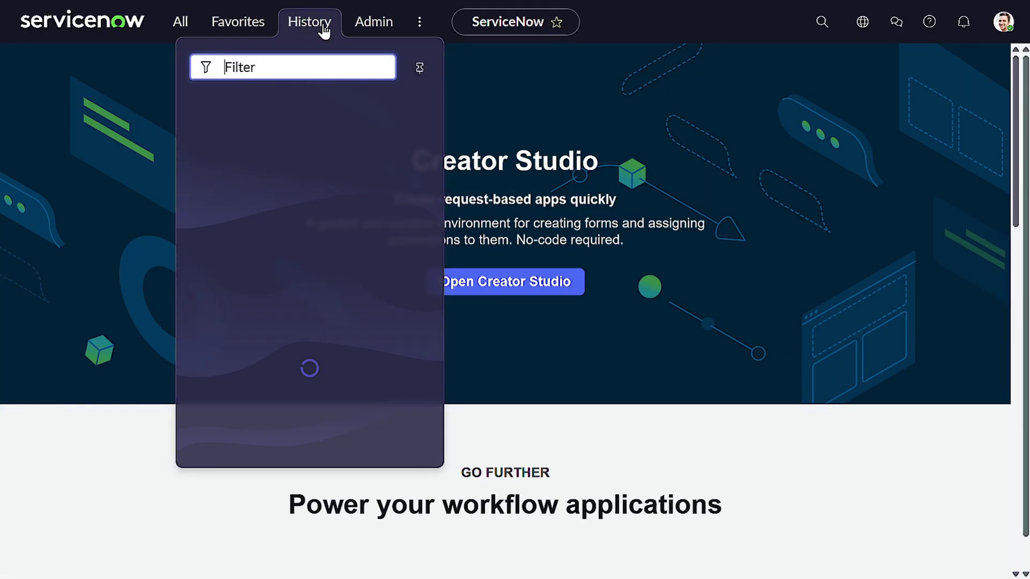
pyautogui.click(283, 134)
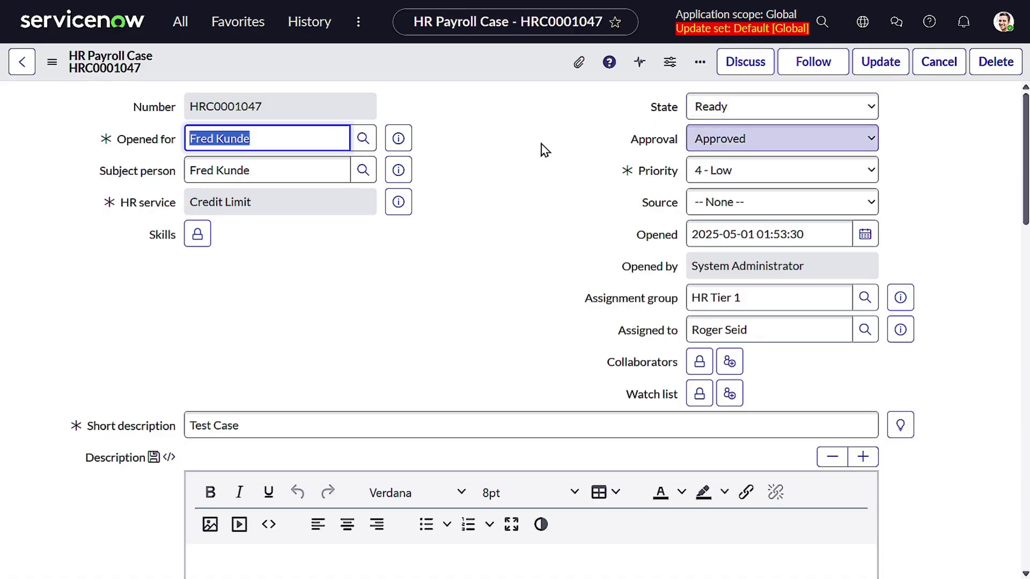
# Examine the case's generated tasks, the HR task's short description and assignee, and the approvers' states.
pyautogui.scroll(-4, 613, 161)
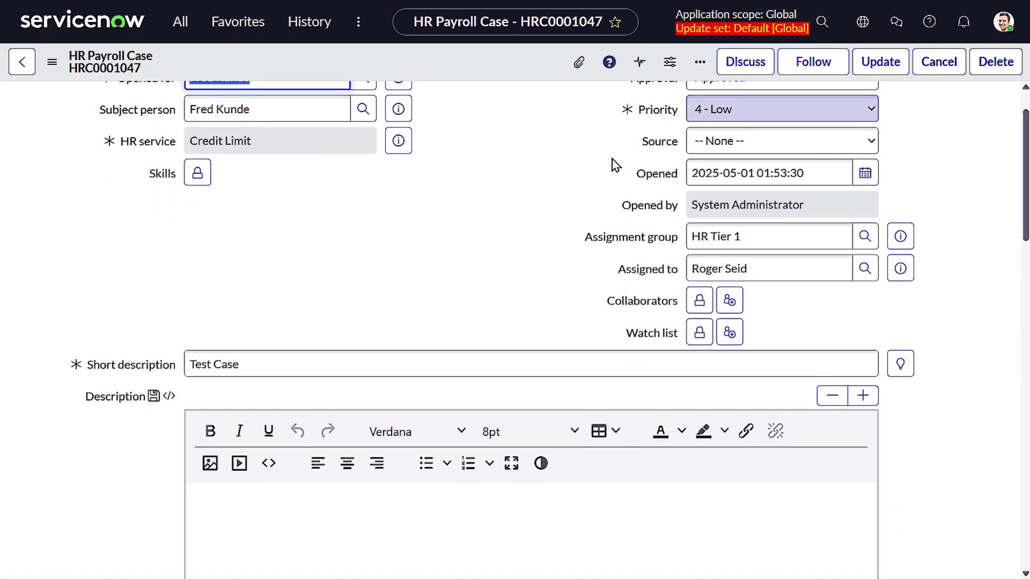
pyautogui.scroll(-8, 593, 184)
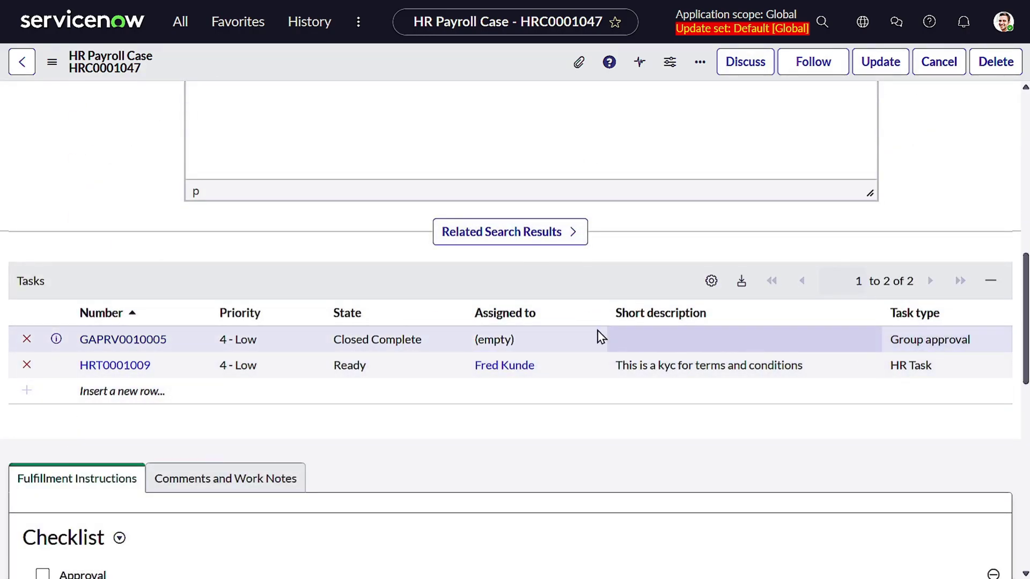
pyautogui.scroll(-1, 440, 324)
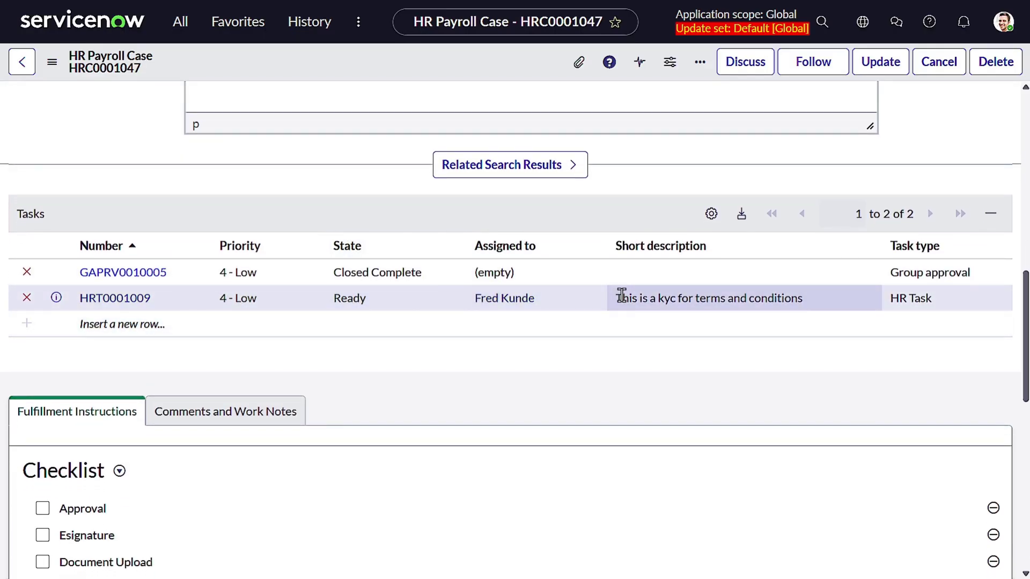
pyautogui.moveTo(621, 299); pyautogui.dragTo(834, 317)
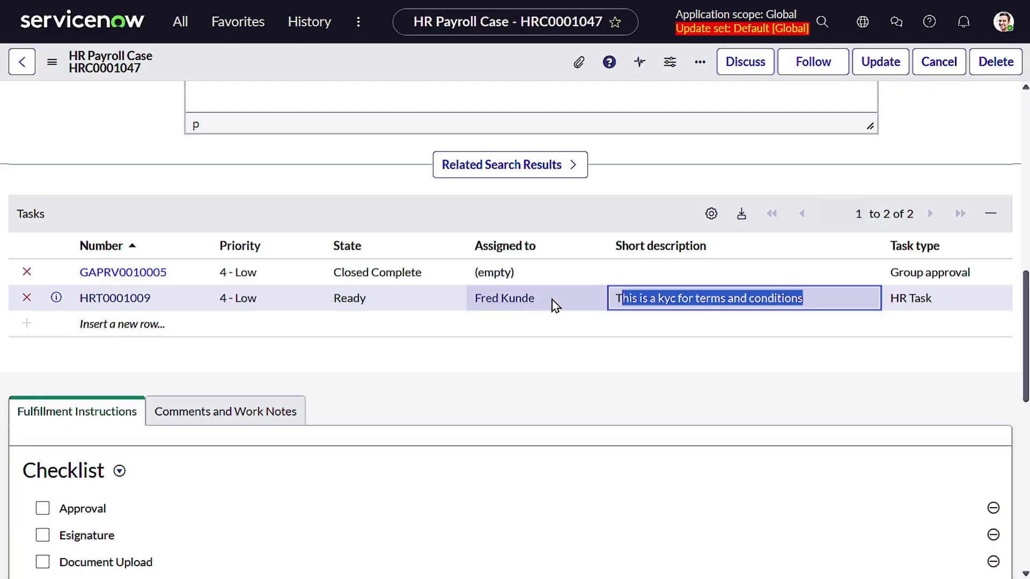
pyautogui.moveTo(539, 299); pyautogui.dragTo(470, 299)
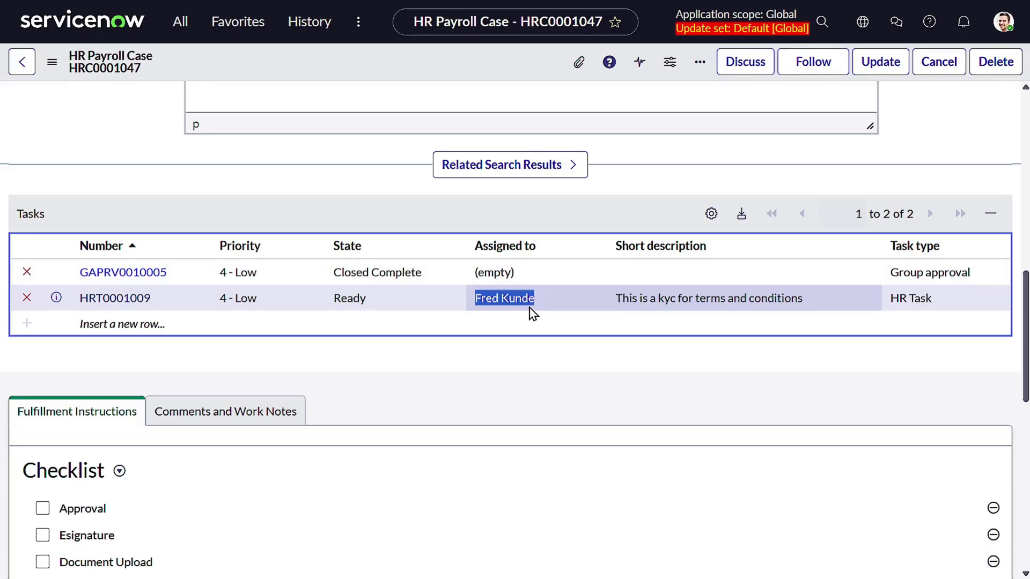
pyautogui.scroll(-9, 431, 278)
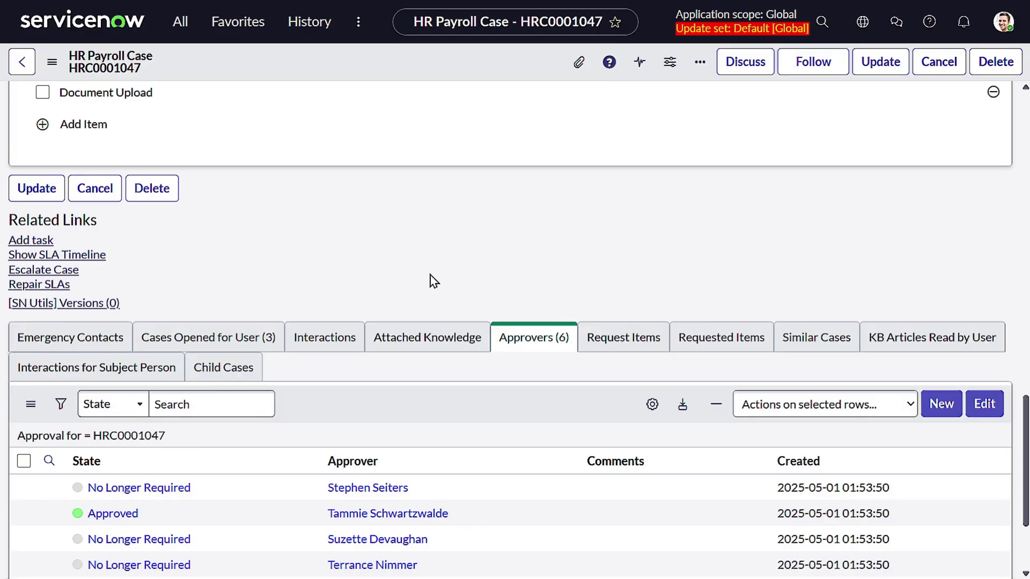
pyautogui.scroll(10, 430, 276)
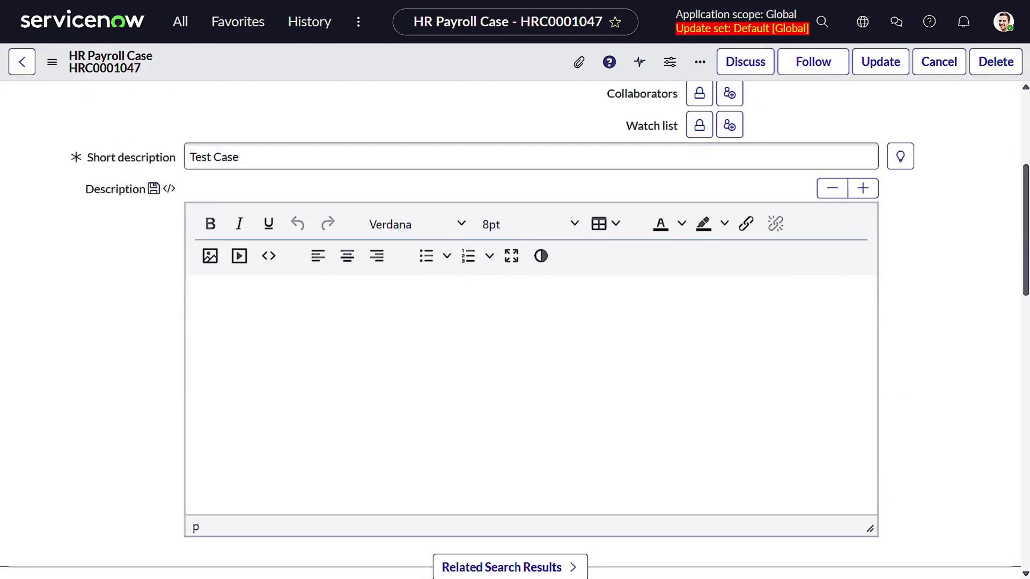
# Impersonate the employee assigned to the case's HR task, chosen from the recent impersonations.
pyautogui.click(1003, 22)
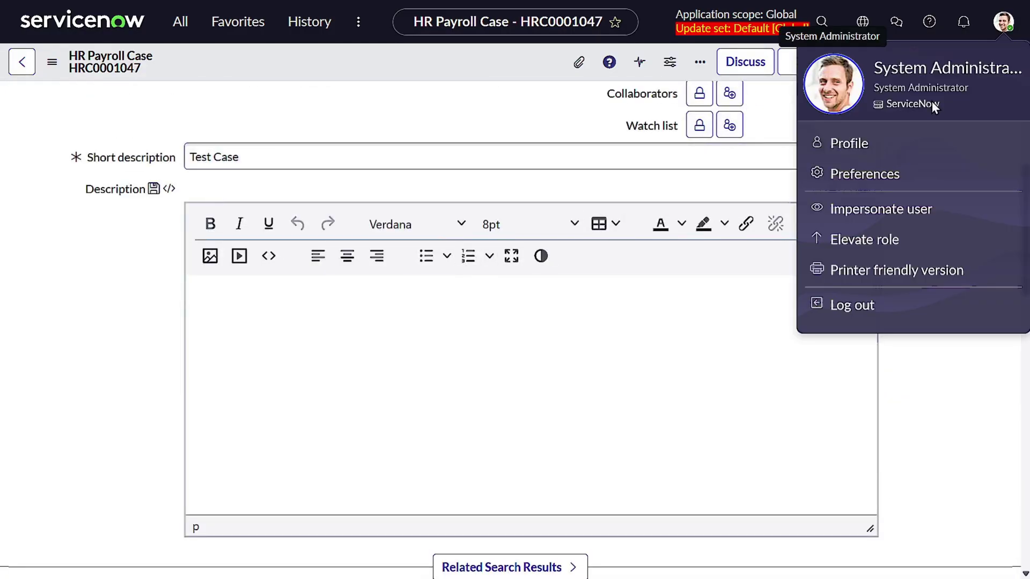
pyautogui.click(882, 209)
pyautogui.click(391, 326)
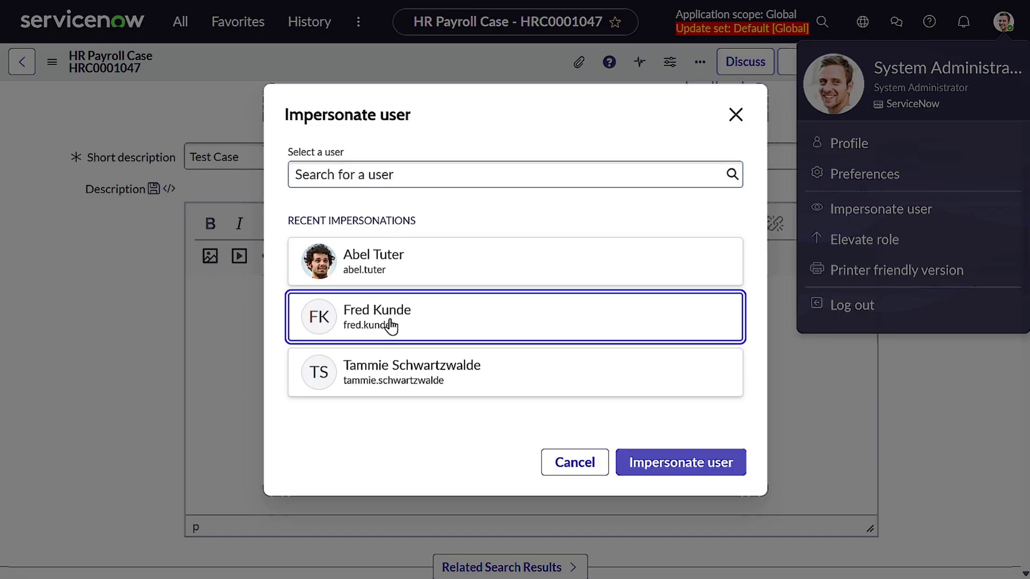
pyautogui.click(666, 480)
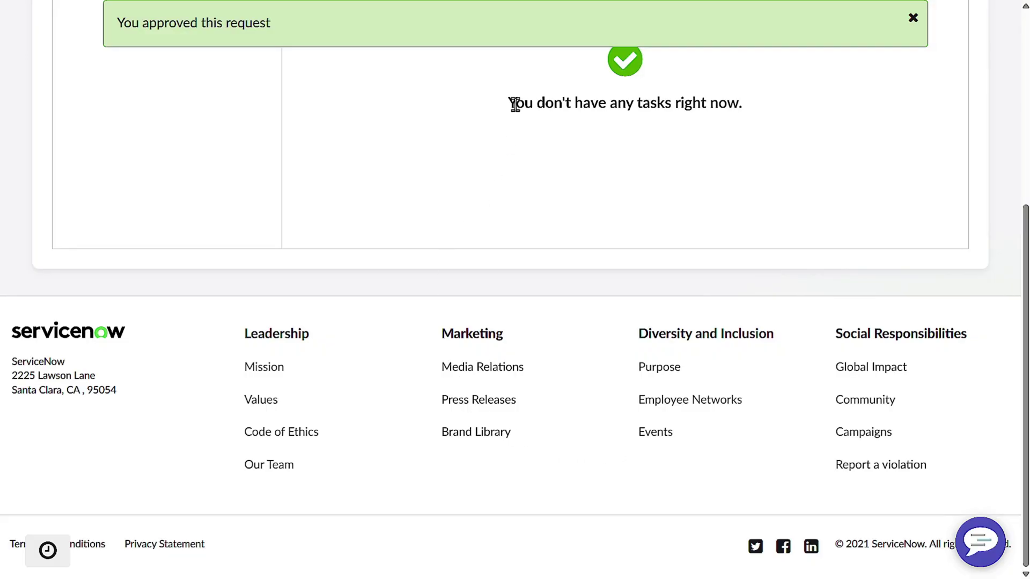
# Return to the Employee Center home page as the impersonated employee and open that employee's task list.
pyautogui.scroll(5, 512, 104)
pyautogui.click(912, 18)
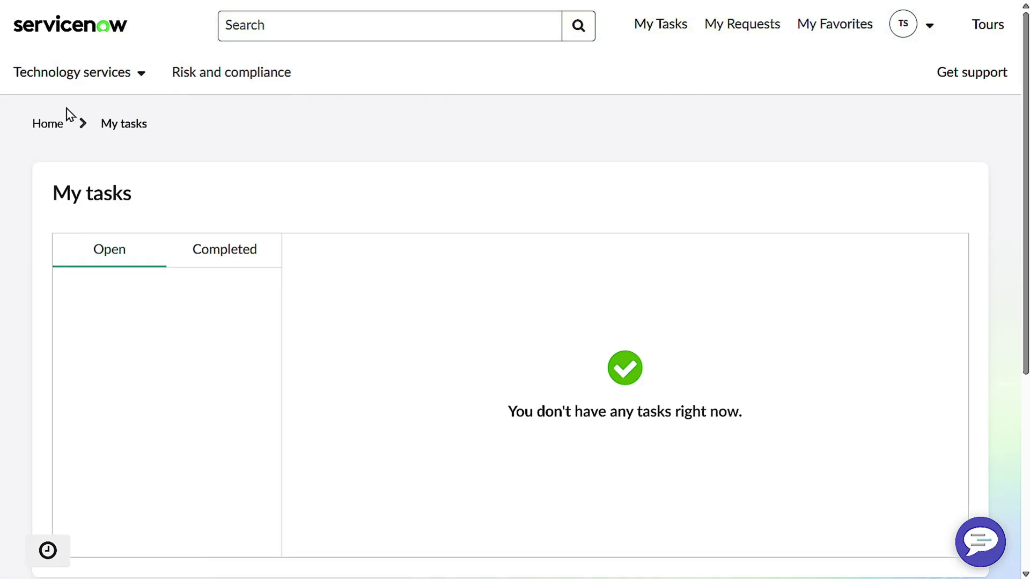
pyautogui.click(41, 125)
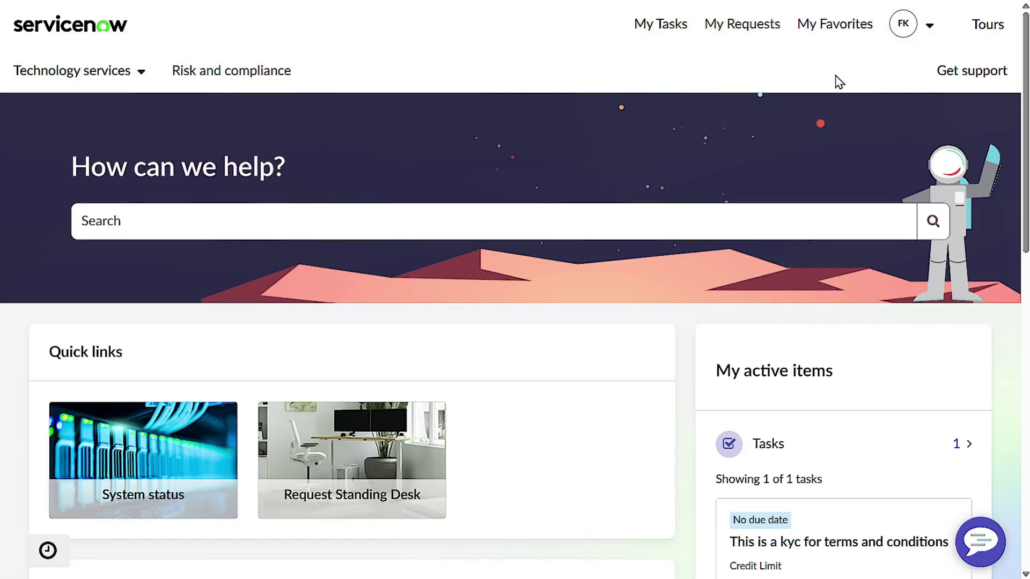
pyautogui.click(926, 31)
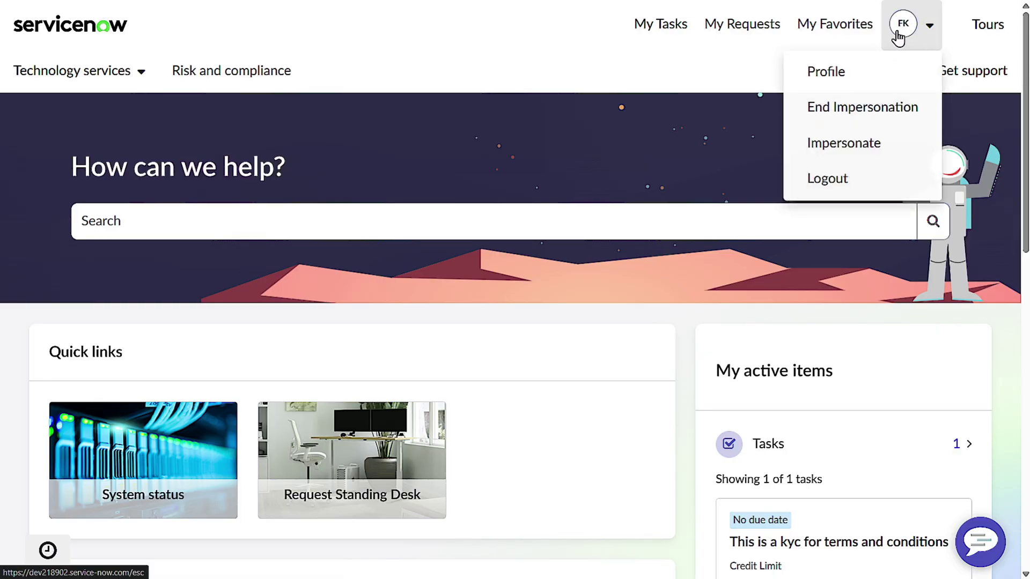
pyautogui.click(614, 71)
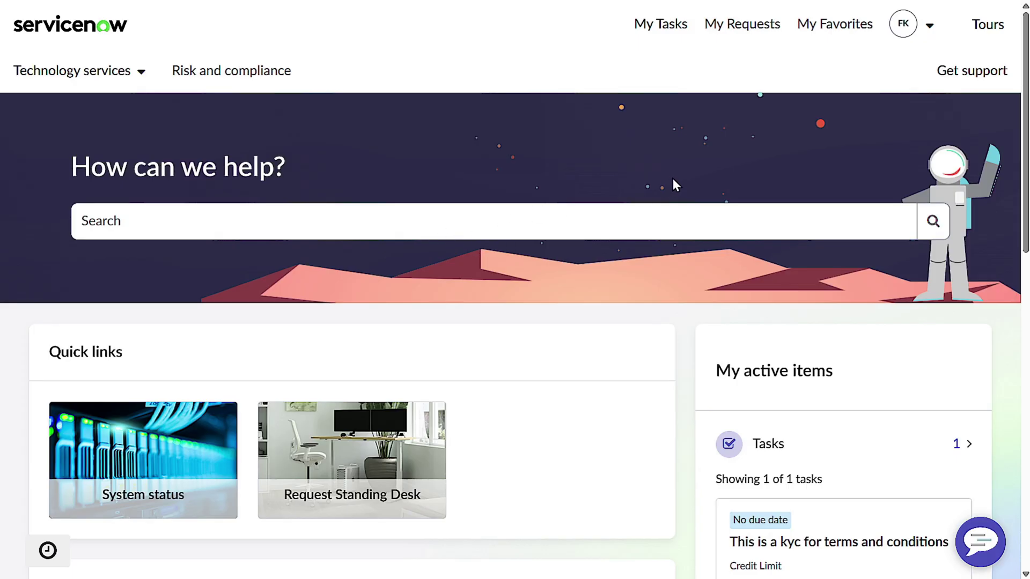
pyautogui.scroll(-3, 674, 182)
pyautogui.scroll(3, 674, 182)
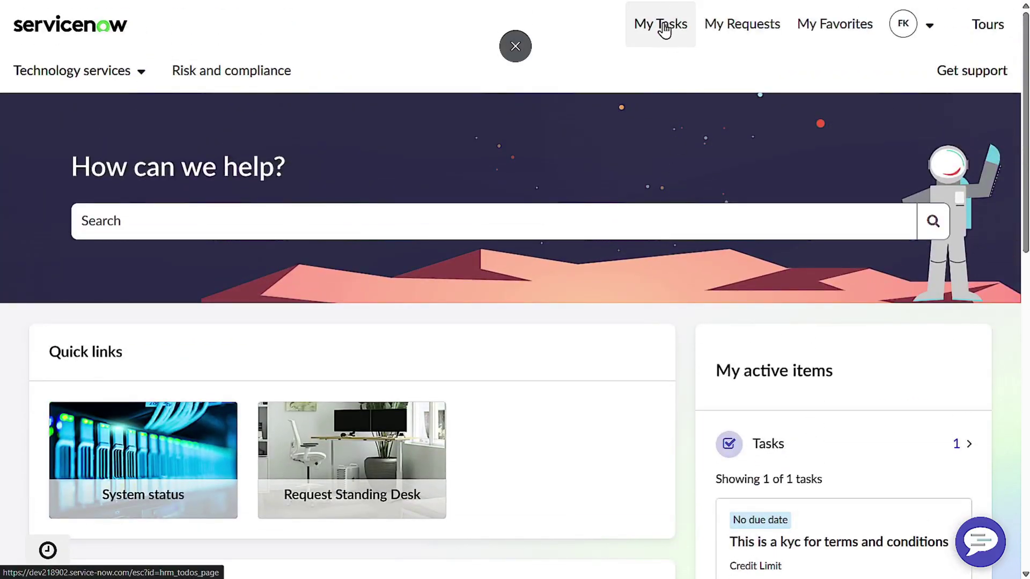
pyautogui.click(664, 54)
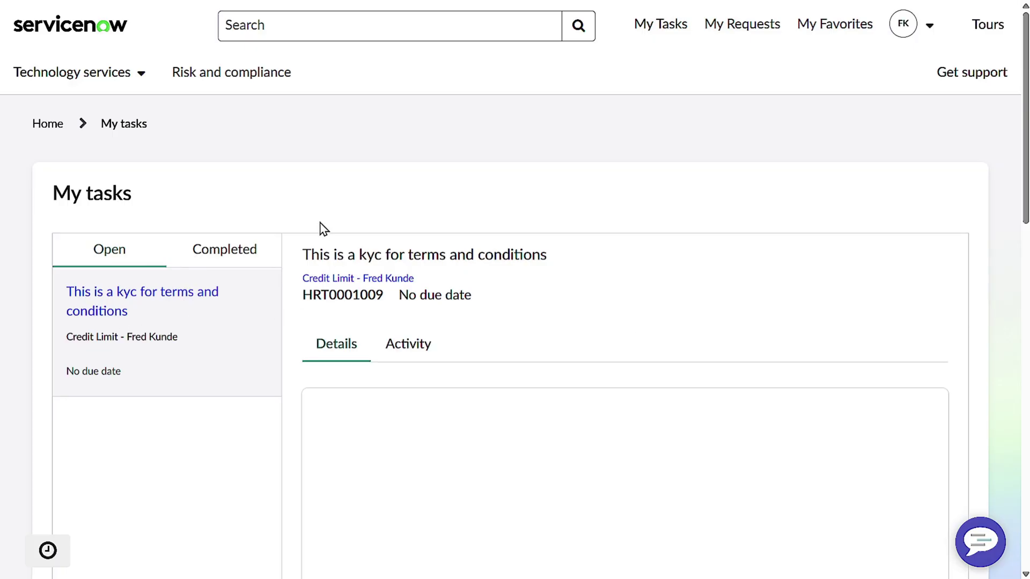
# Review the terms and conditions KYC task and read its corporate credit cardholder agreement through to the signature section.
pyautogui.moveTo(316, 248); pyautogui.dragTo(510, 251)
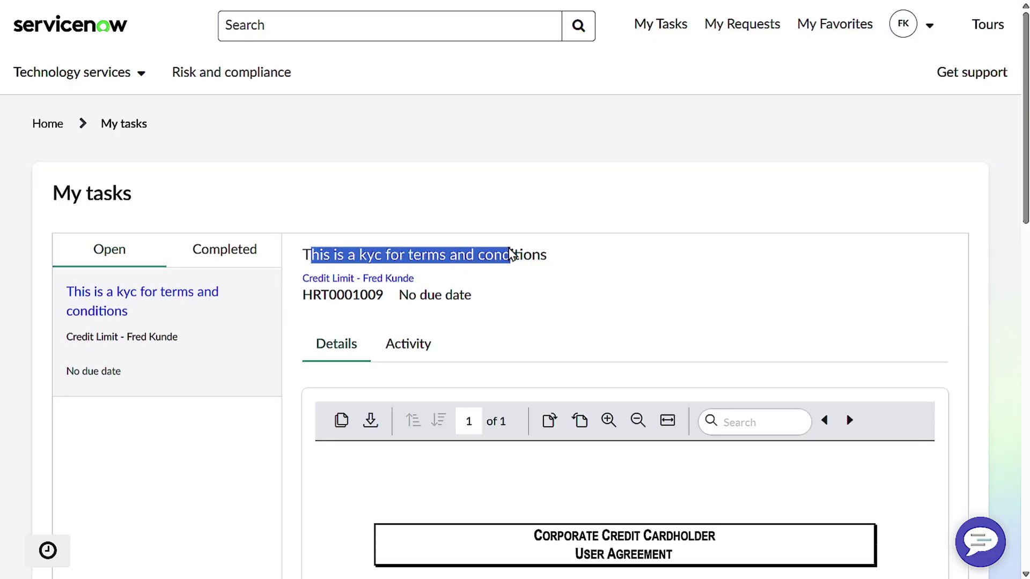
pyautogui.scroll(-1, 508, 253)
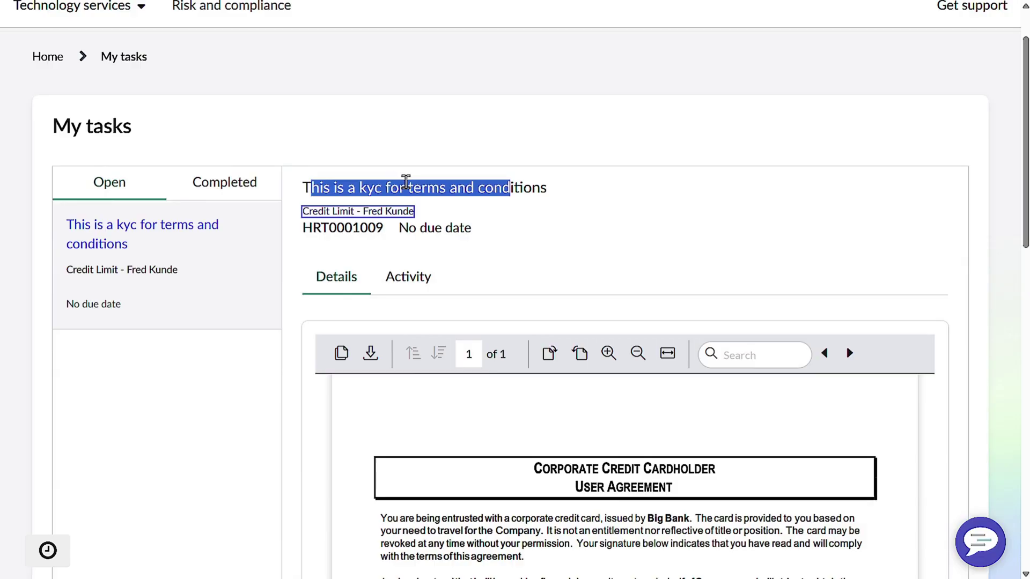
pyautogui.scroll(-2, 535, 188)
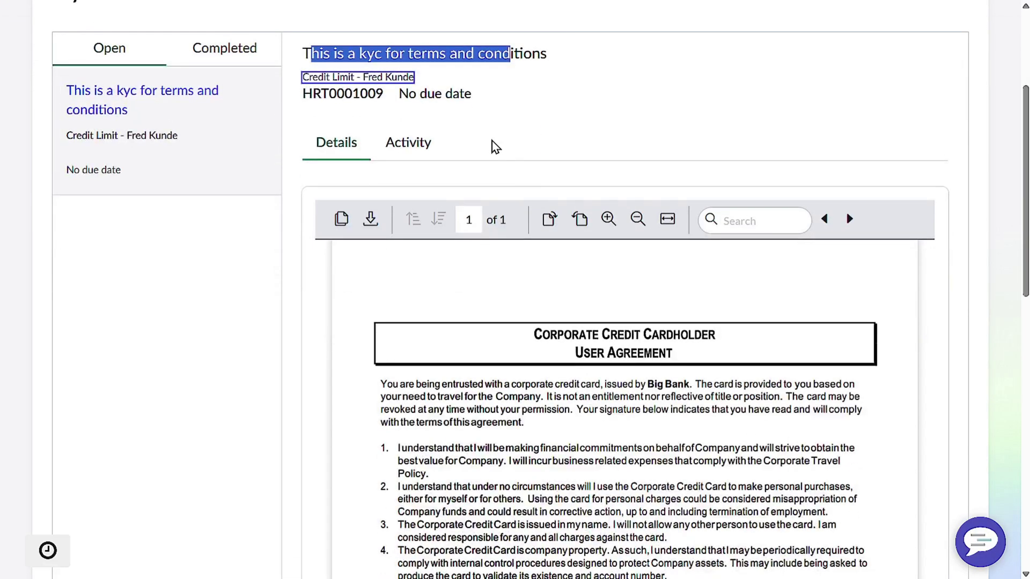
pyautogui.scroll(2, 490, 143)
pyautogui.click(403, 188)
pyautogui.scroll(-3, 403, 187)
pyautogui.scroll(-3, 501, 267)
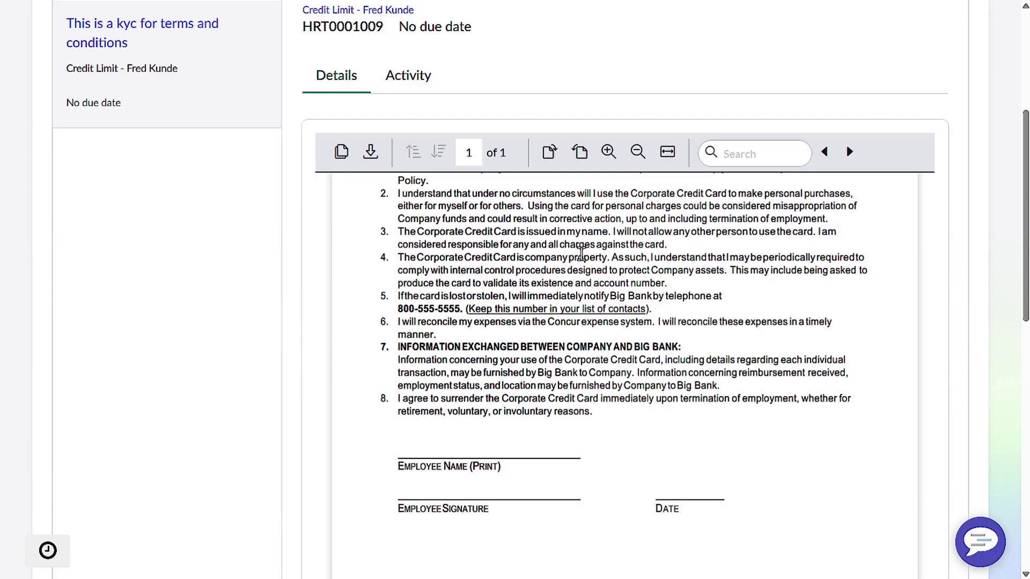
pyautogui.scroll(-4, 581, 253)
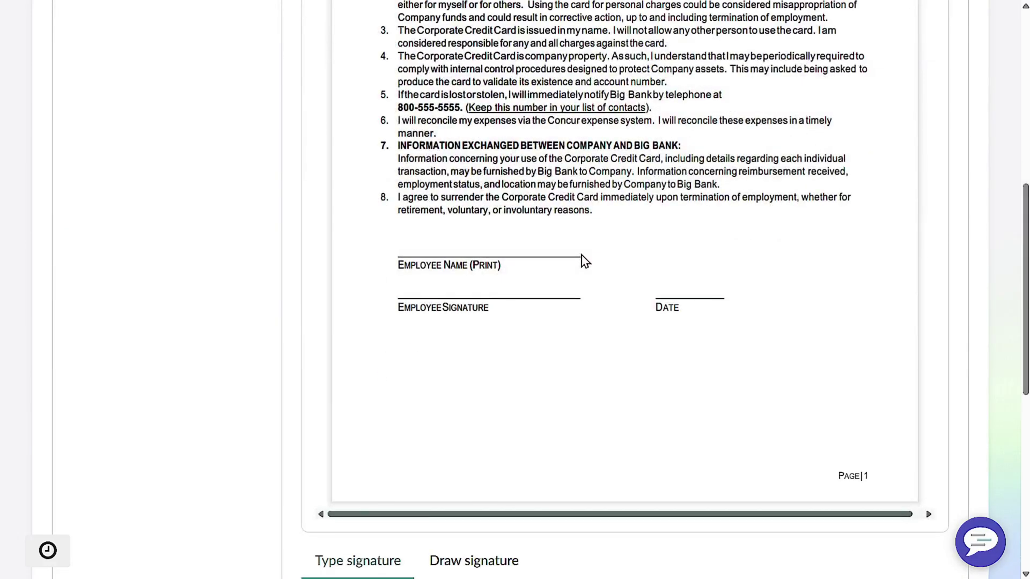
pyautogui.scroll(-4, 585, 261)
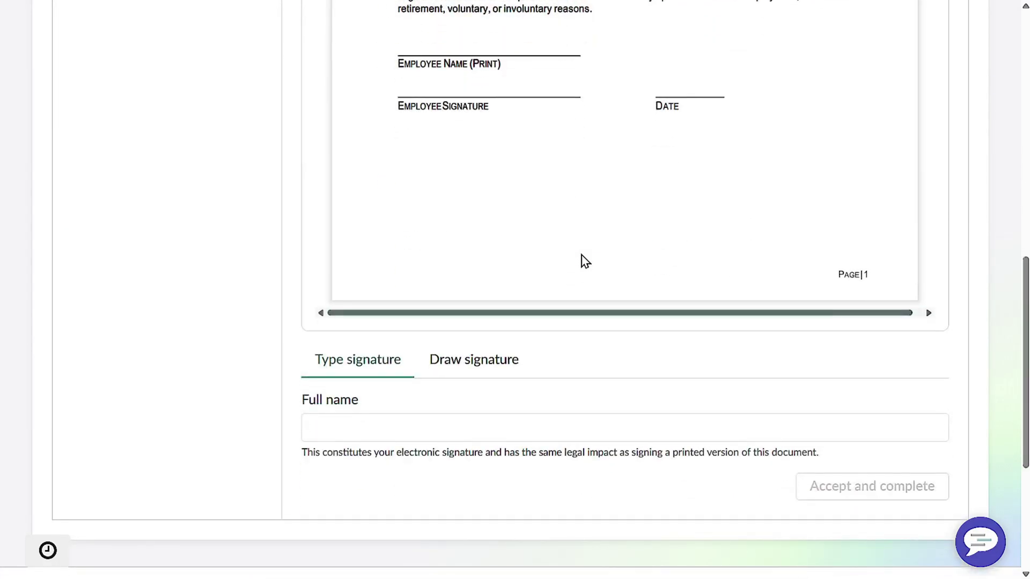
# Sign the cardholder agreement with a hand-drawn signature, then accept and complete the terms and conditions task.
pyautogui.click(396, 368)
pyautogui.click(364, 434)
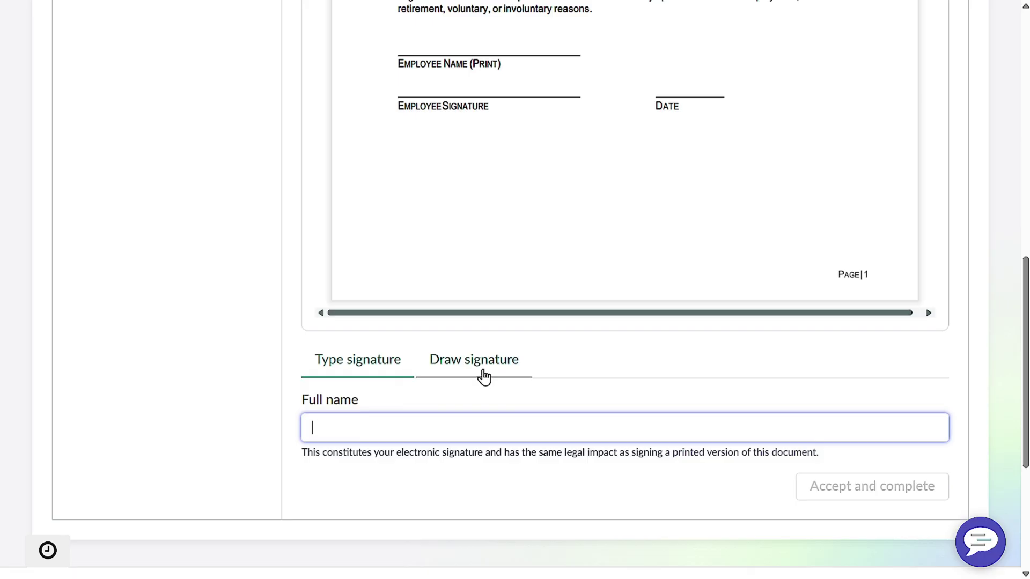
pyautogui.click(489, 350)
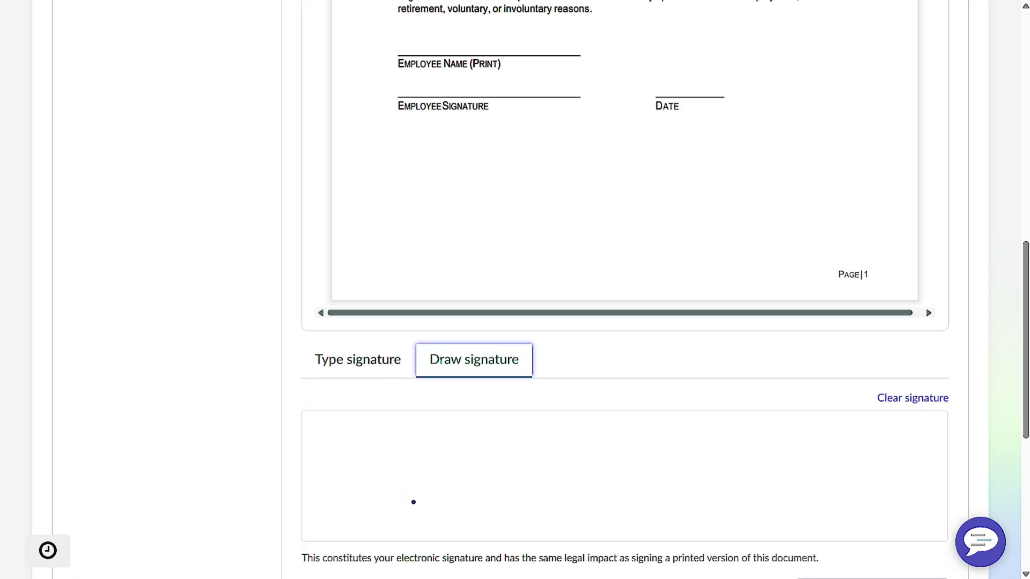
pyautogui.moveTo(414, 504)
pyautogui.mouseDown()
pyautogui.moveTo(455, 459)
pyautogui.moveTo(372, 436)
pyautogui.moveTo(482, 449)
pyautogui.moveTo(511, 483)
pyautogui.moveTo(607, 506)
pyautogui.mouseUp()
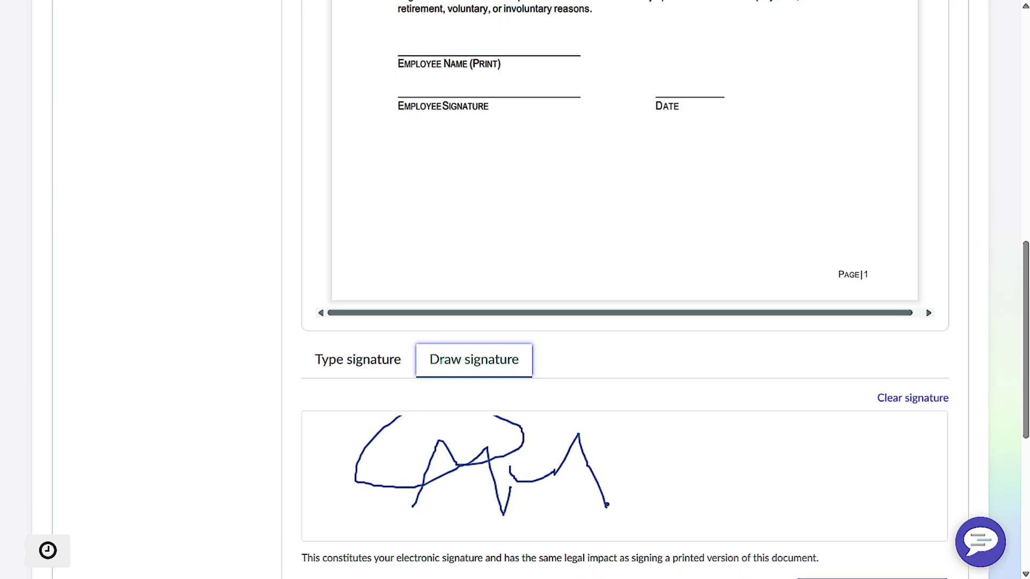
pyautogui.moveTo(521, 513); pyautogui.dragTo(583, 477)
pyautogui.scroll(-4, 673, 438)
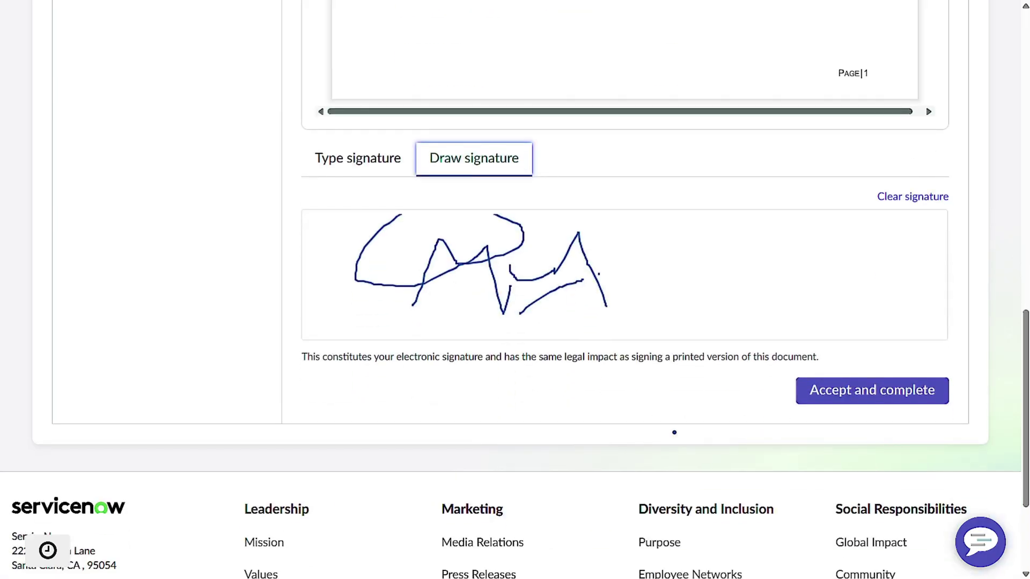
pyautogui.click(835, 399)
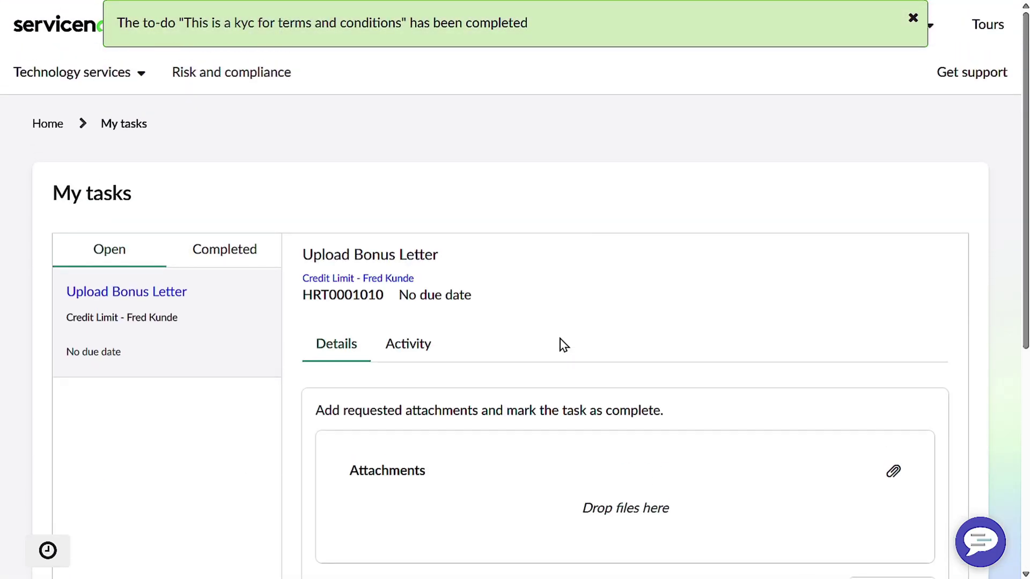
# Check the signed terms and conditions task and its attachment among the employee's completed tasks.
pyautogui.click(226, 252)
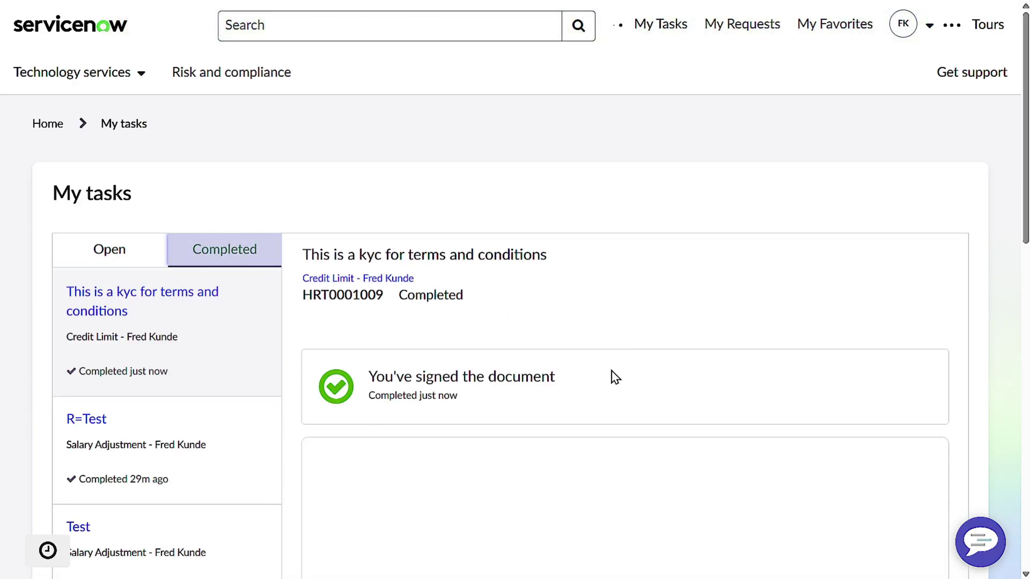
pyautogui.scroll(-3, 395, 387)
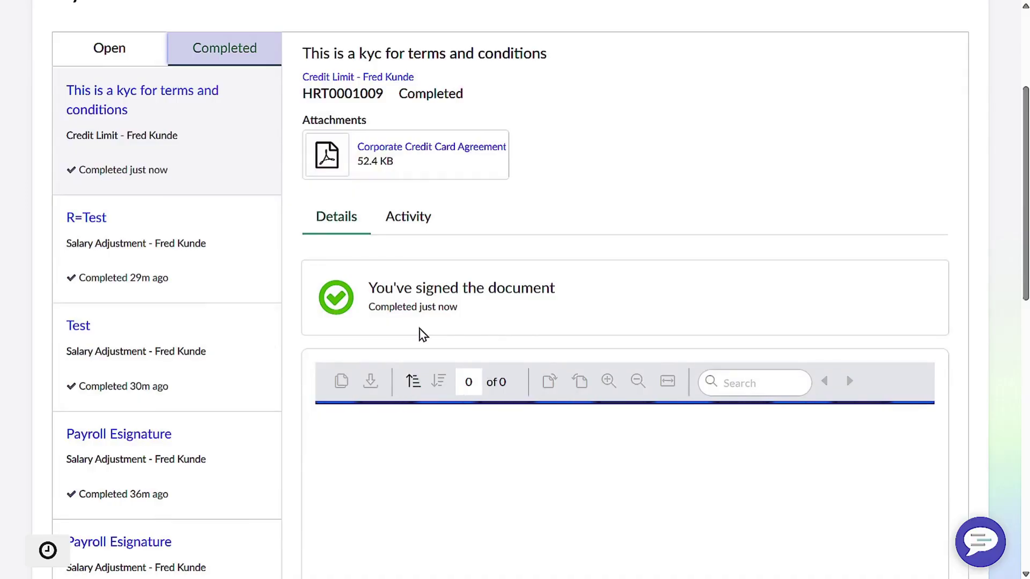
pyautogui.scroll(3, 450, 298)
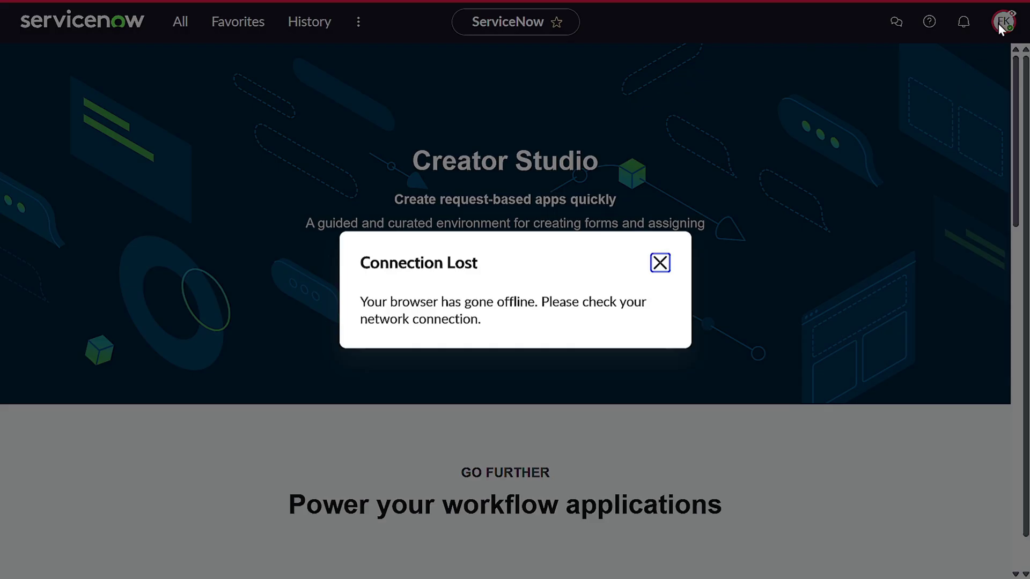
# Dismiss the connection notice, end the employee's impersonation and reopen the Credit Limit HR payroll case from the recently visited records.
pyautogui.click(660, 263)
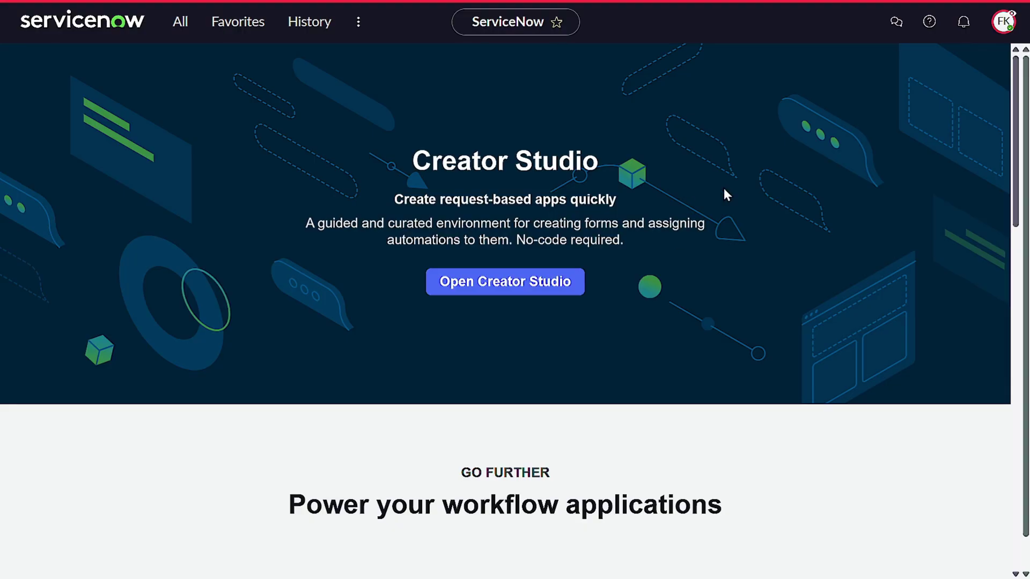
pyautogui.click(997, 27)
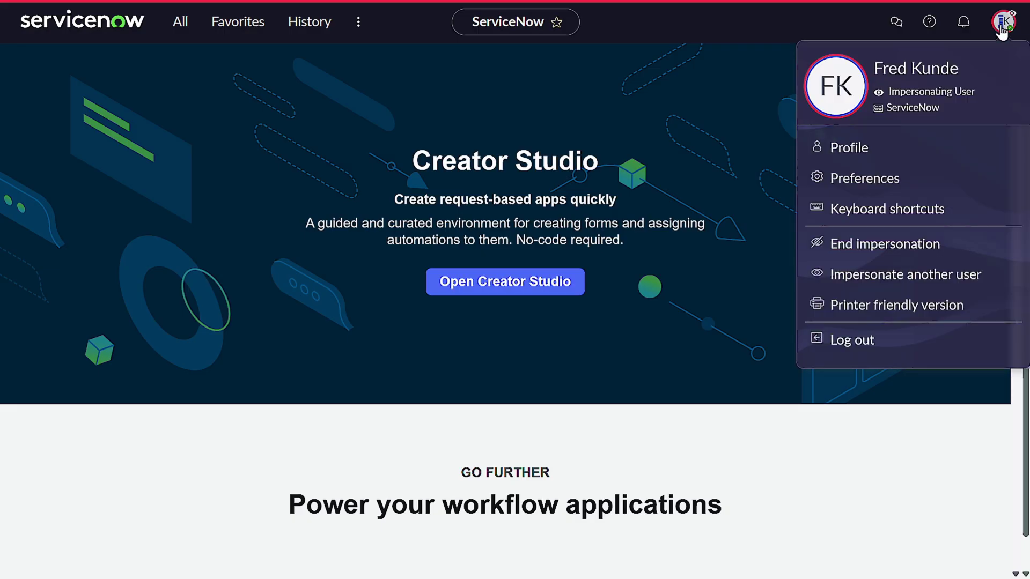
pyautogui.click(899, 243)
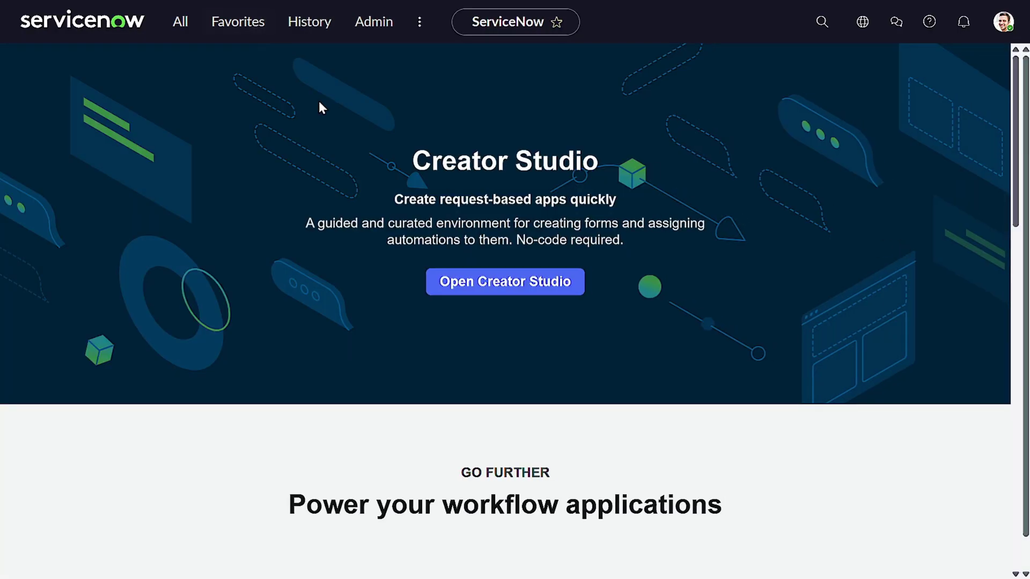
pyautogui.click(314, 31)
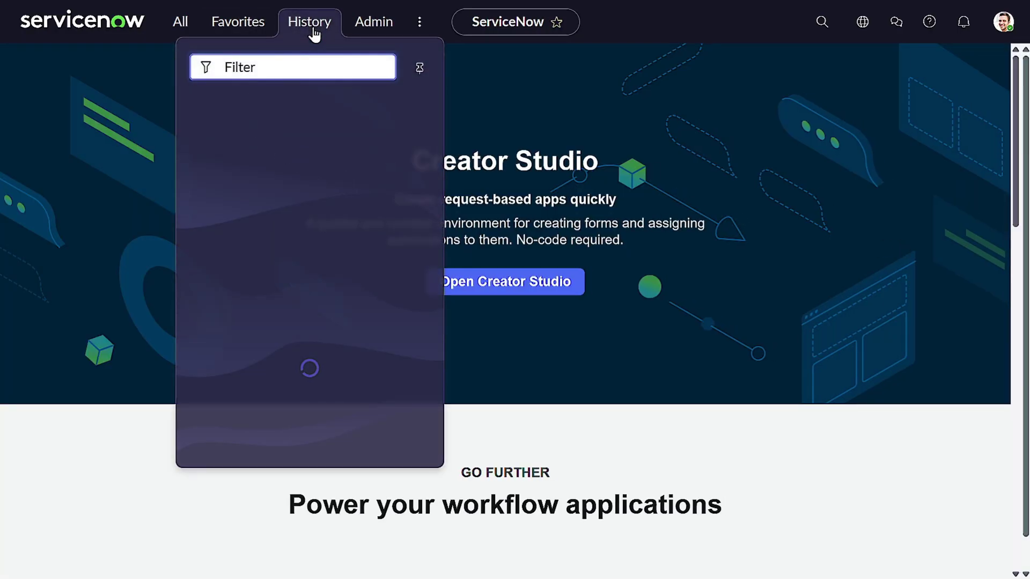
pyautogui.click(274, 138)
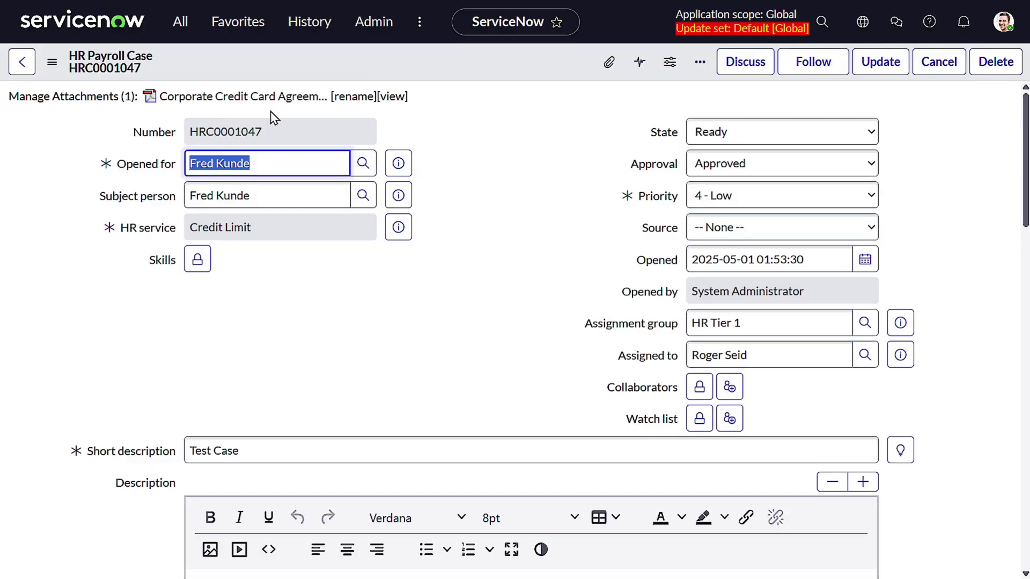
# View the Corporate Credit Card Agreement PDF attached to the case, check its signature section and close the viewer.
pyautogui.moveTo(479, 91); pyautogui.dragTo(268, 97)
pyautogui.click(461, 119)
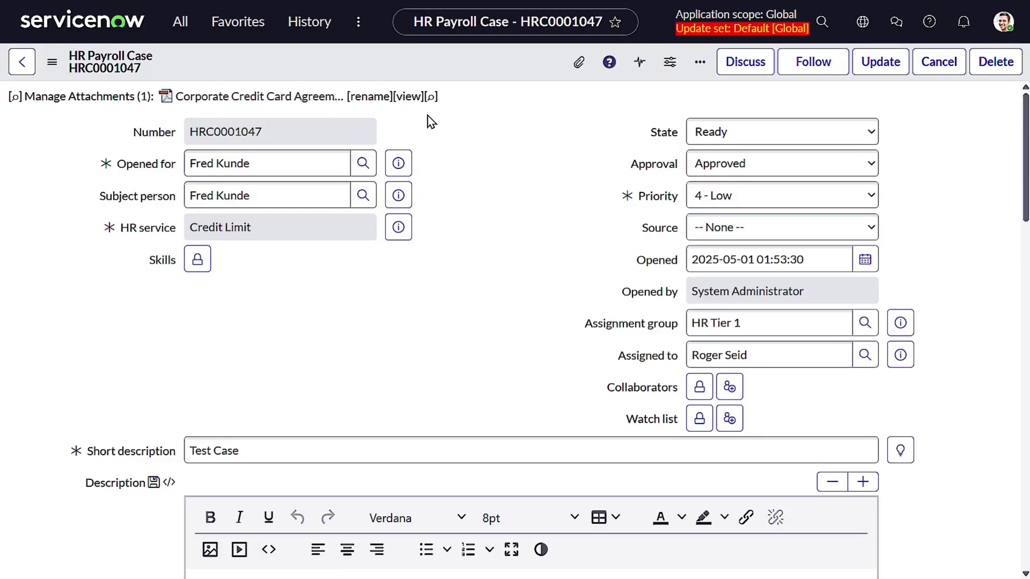
pyautogui.click(410, 97)
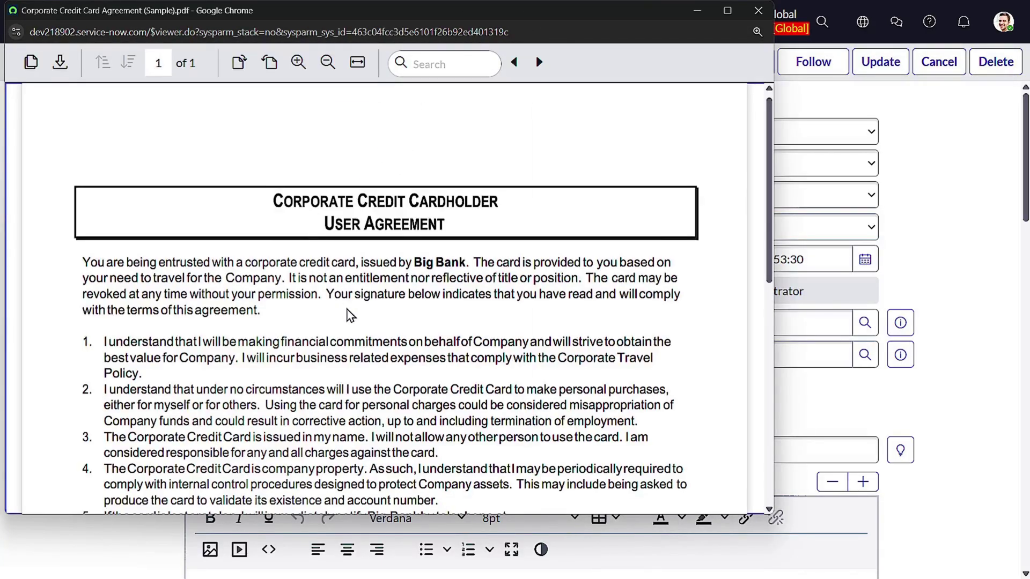
pyautogui.scroll(-3, 350, 316)
pyautogui.scroll(-5, 661, 337)
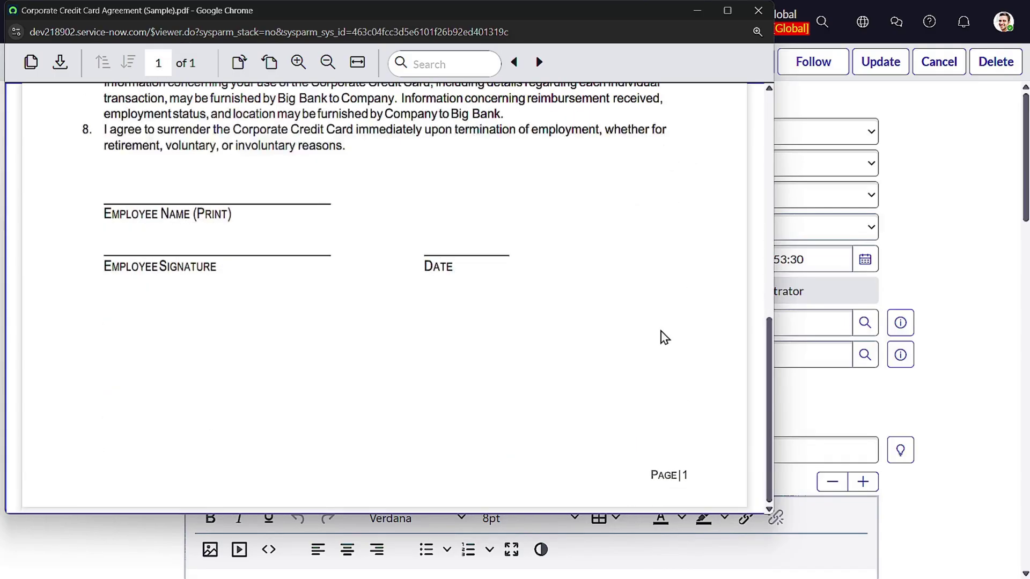
pyautogui.scroll(2, 616, 368)
pyautogui.scroll(-2, 605, 376)
pyautogui.scroll(10, 605, 376)
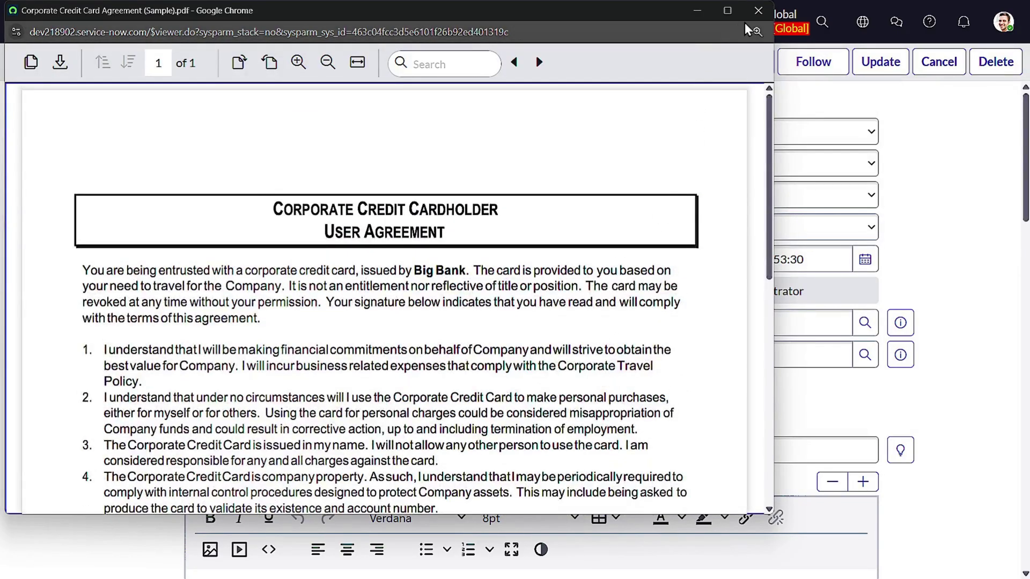
pyautogui.click(758, 11)
# Check the states of the case's generated tasks and the assignee of the Upload Bonus Letter task.
pyautogui.scroll(-1, 517, 309)
pyautogui.scroll(-12, 516, 310)
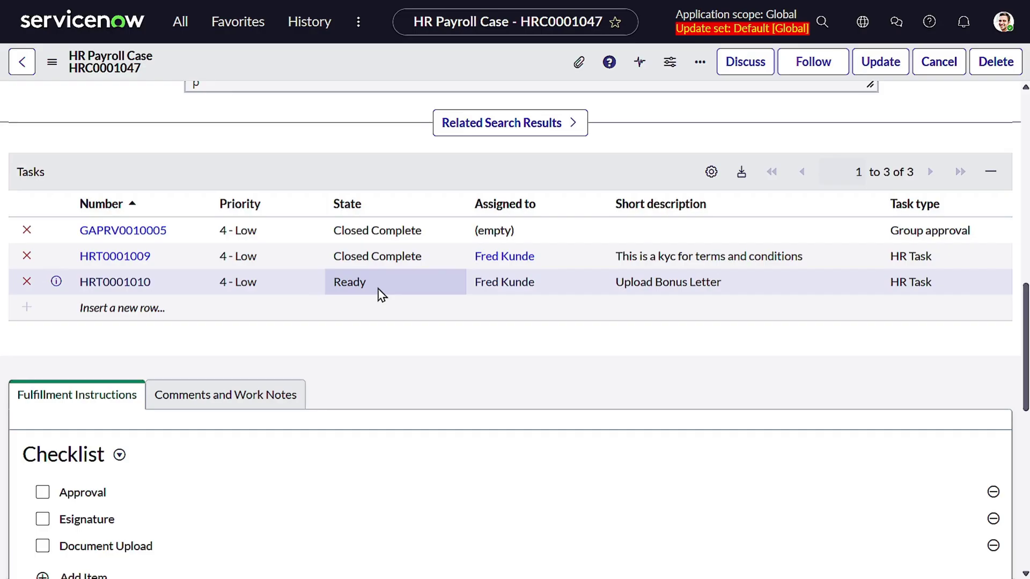
pyautogui.doubleClick(547, 285)
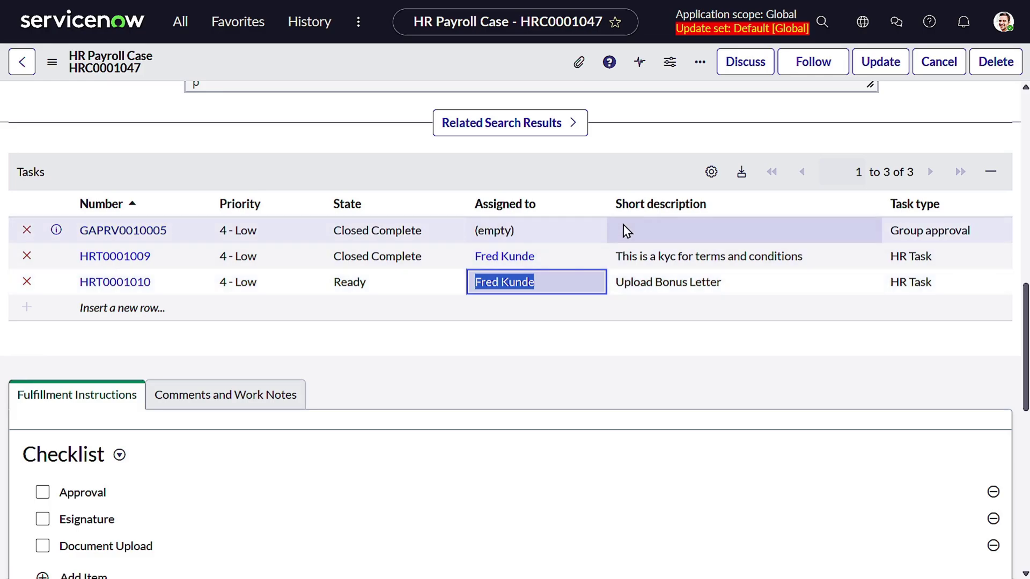
# Impersonate the employee assigned to the Upload Bonus Letter task, chosen from the recent impersonations.
pyautogui.scroll(10, 622, 230)
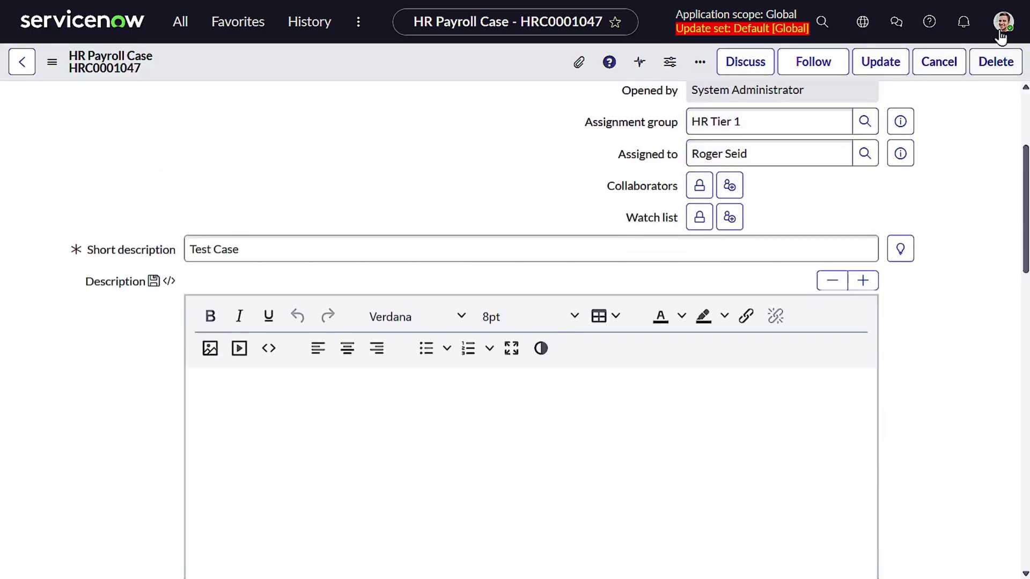
pyautogui.click(1003, 22)
pyautogui.click(926, 209)
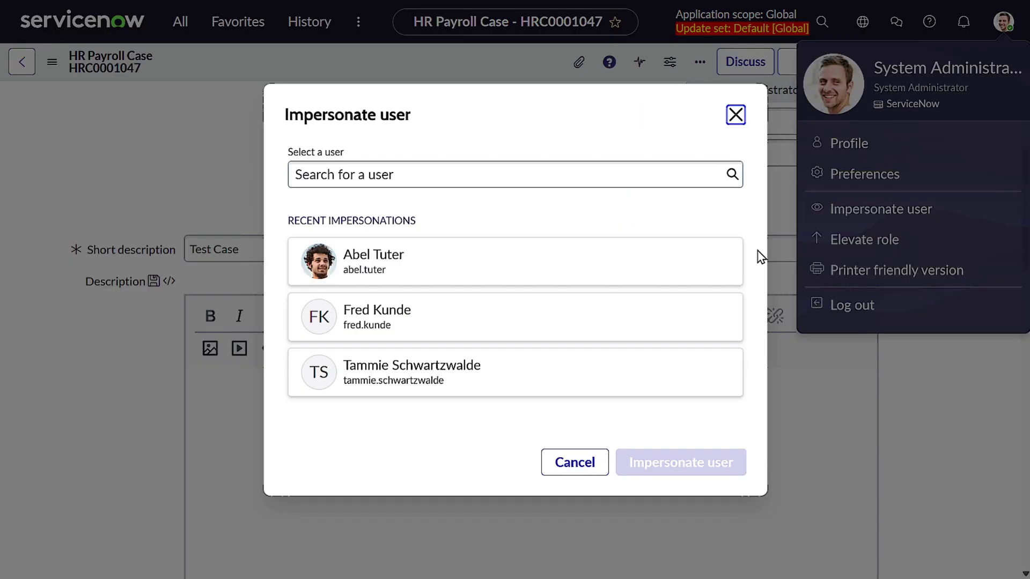
pyautogui.click(447, 323)
pyautogui.click(673, 473)
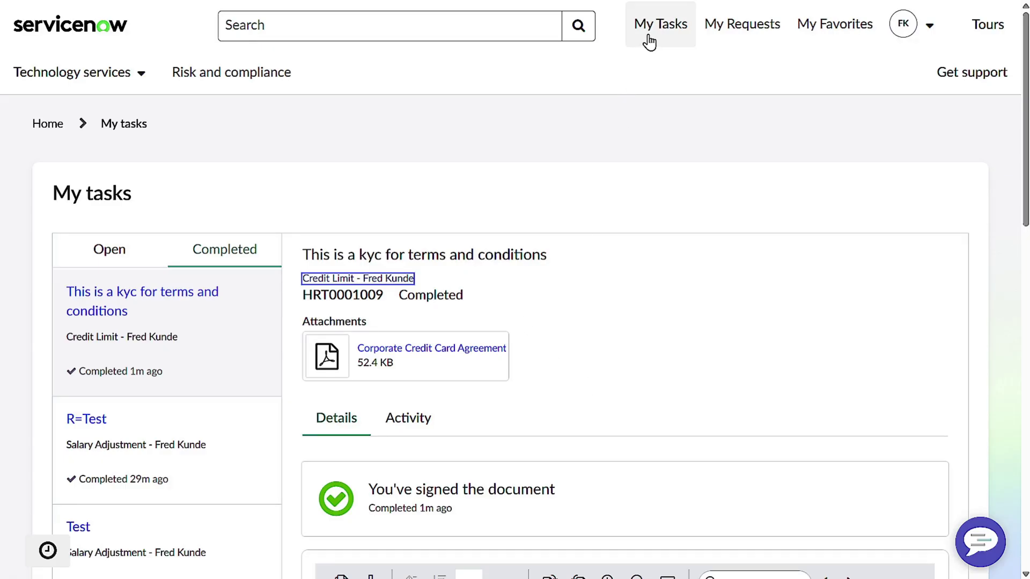
# Bring up the Upload Bonus Letter task from the employee's open tasks, down to its attachments area.
pyautogui.click(665, 38)
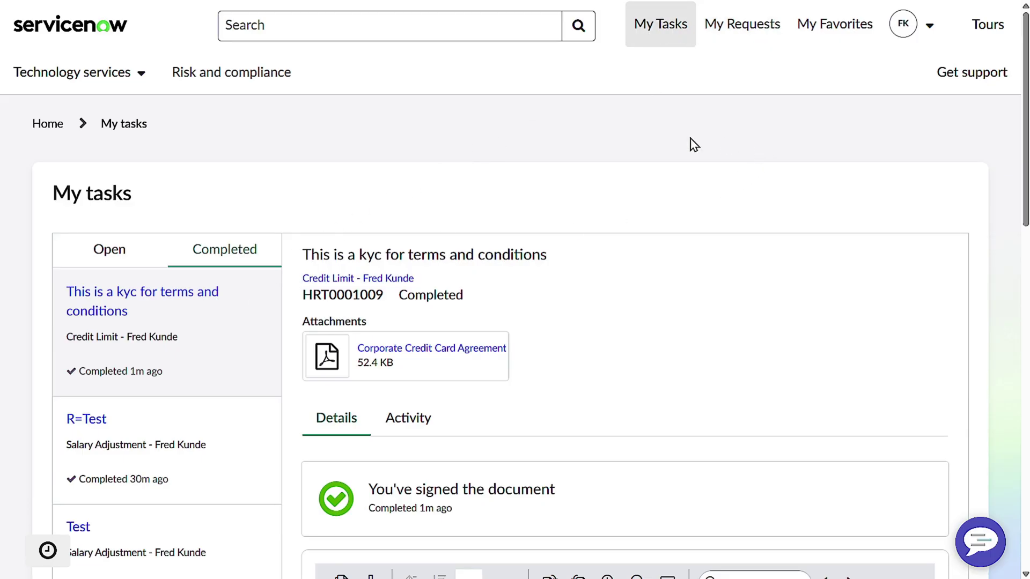
pyautogui.click(108, 251)
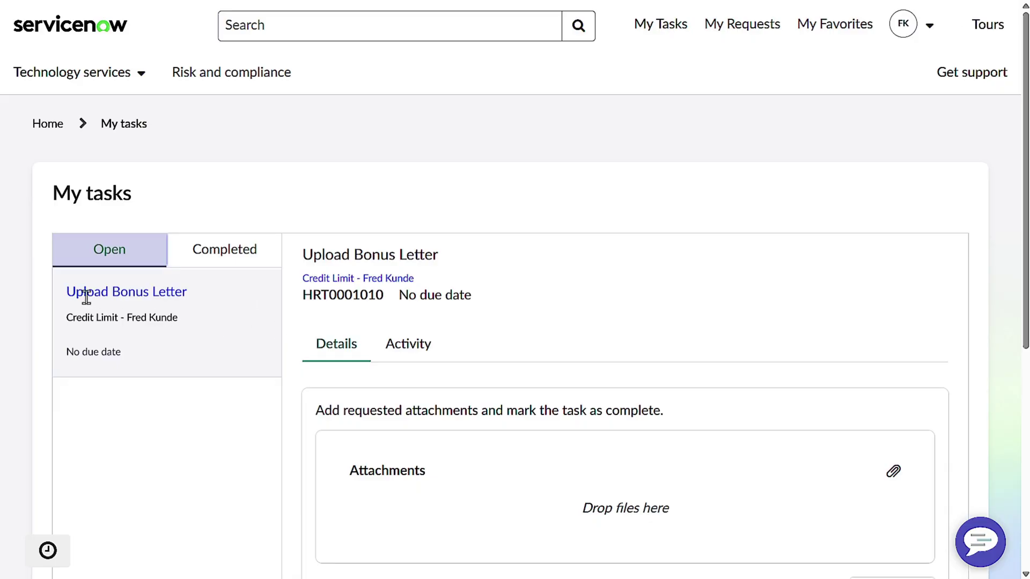
pyautogui.click(135, 303)
pyautogui.scroll(-3, 456, 324)
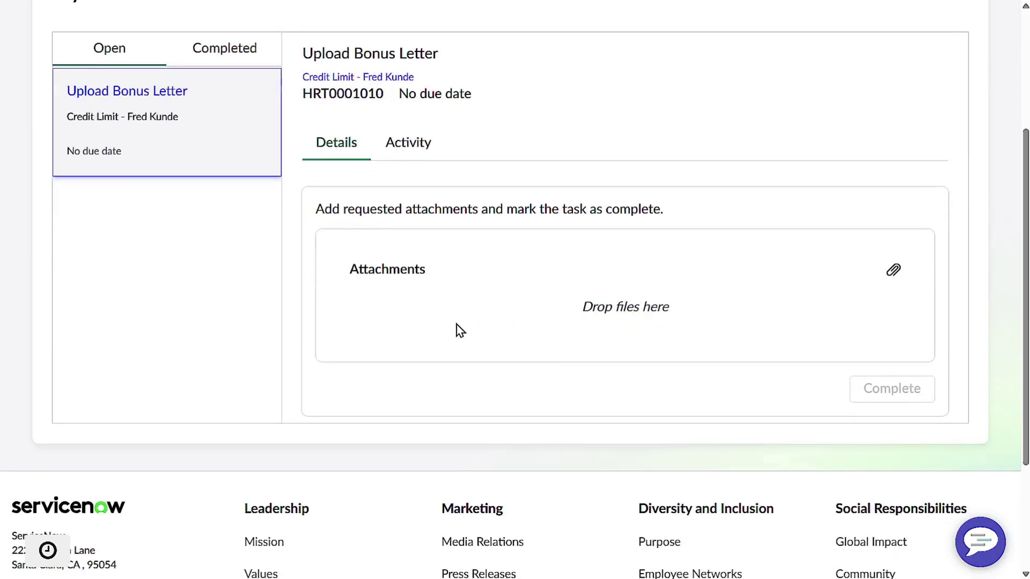
# Attach Bonus-Letter-sample.docx from the Documents folder to the Upload Bonus Letter task and mark the task complete.
pyautogui.click(895, 273)
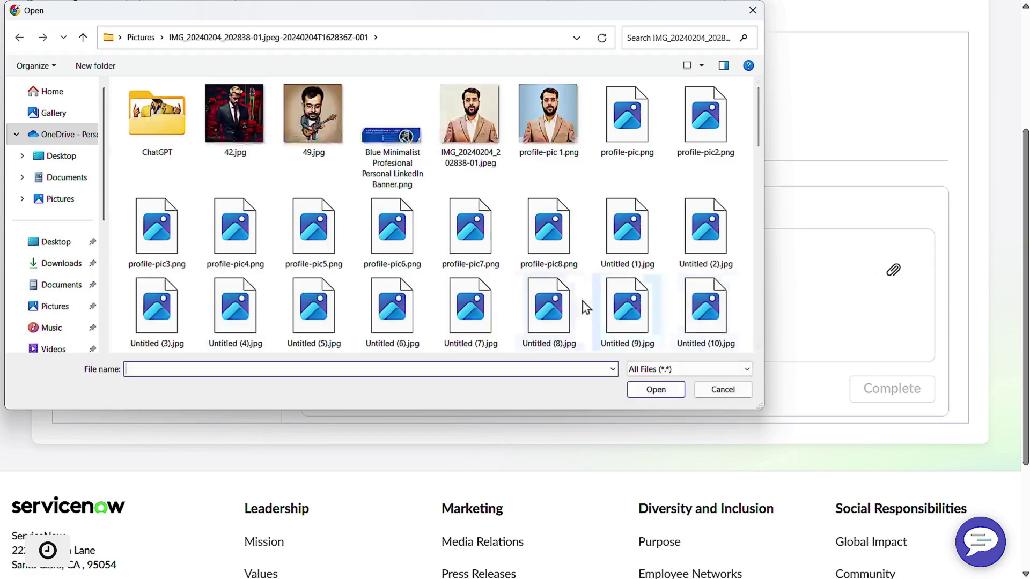
pyautogui.click(67, 182)
pyautogui.scroll(-6, 180, 158)
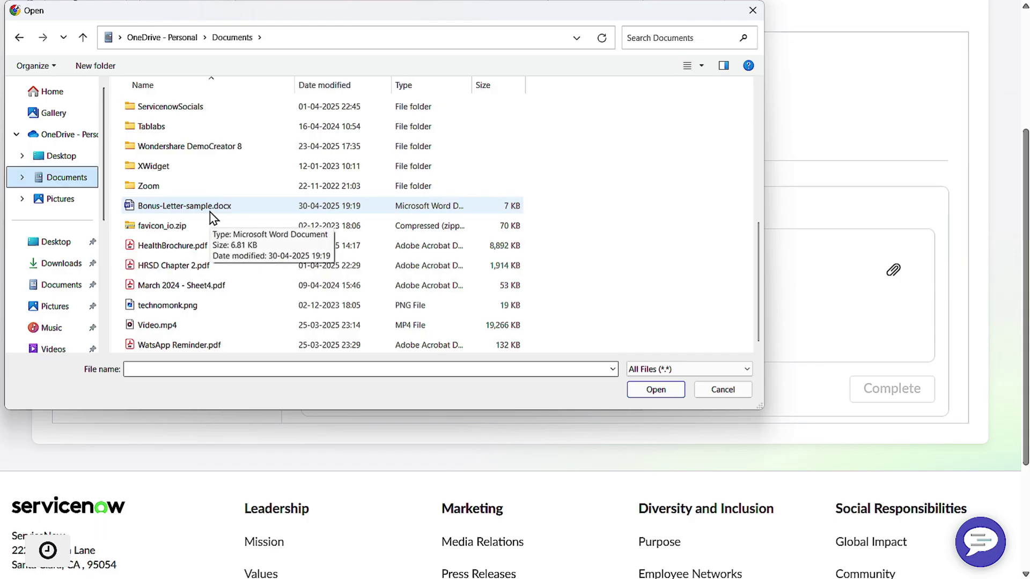
pyautogui.doubleClick(210, 212)
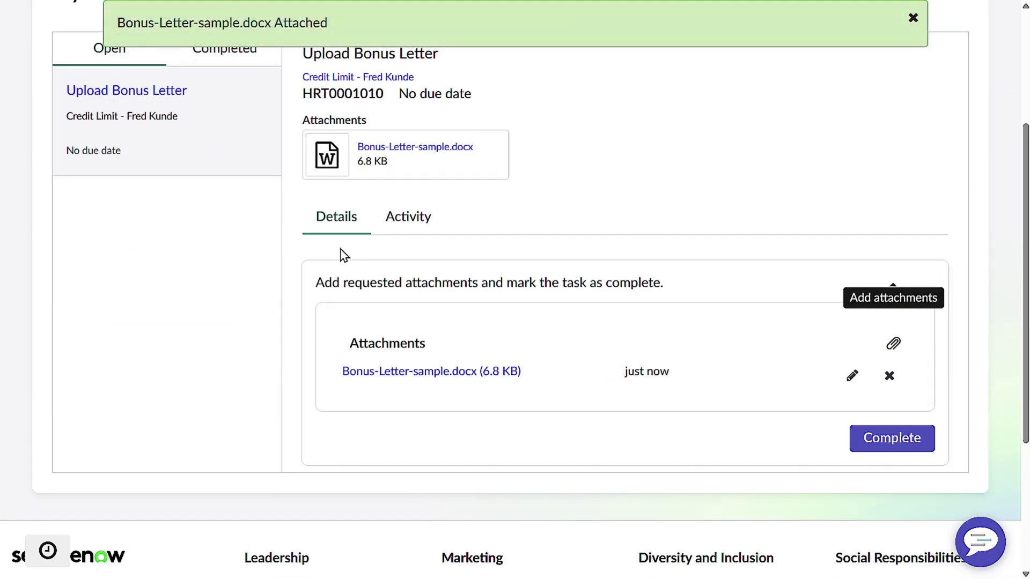
pyautogui.click(874, 445)
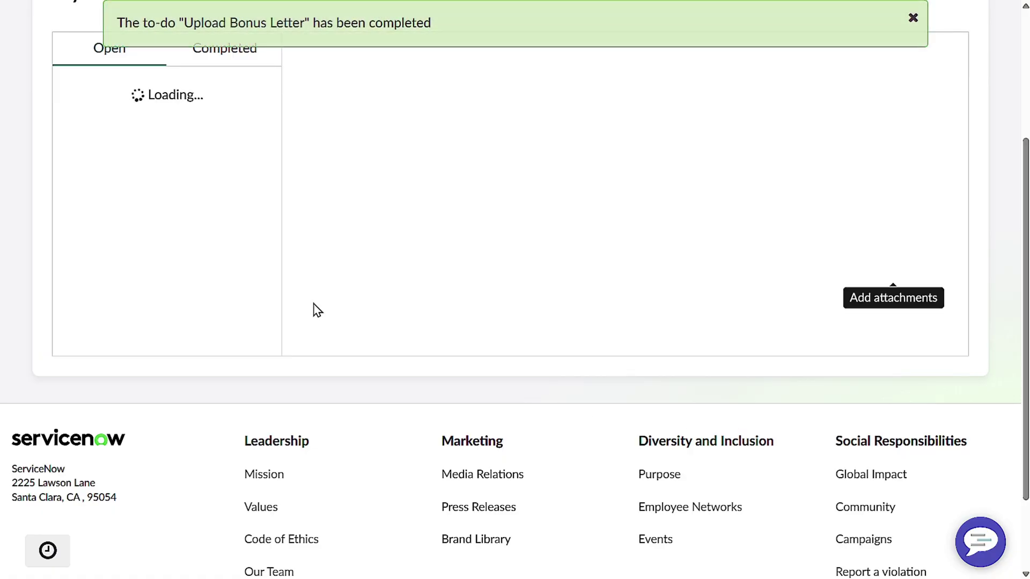
# View the employee's completed tasks in the portal, and end the impersonation in the main ServiceNow interface.
pyautogui.scroll(4, 316, 310)
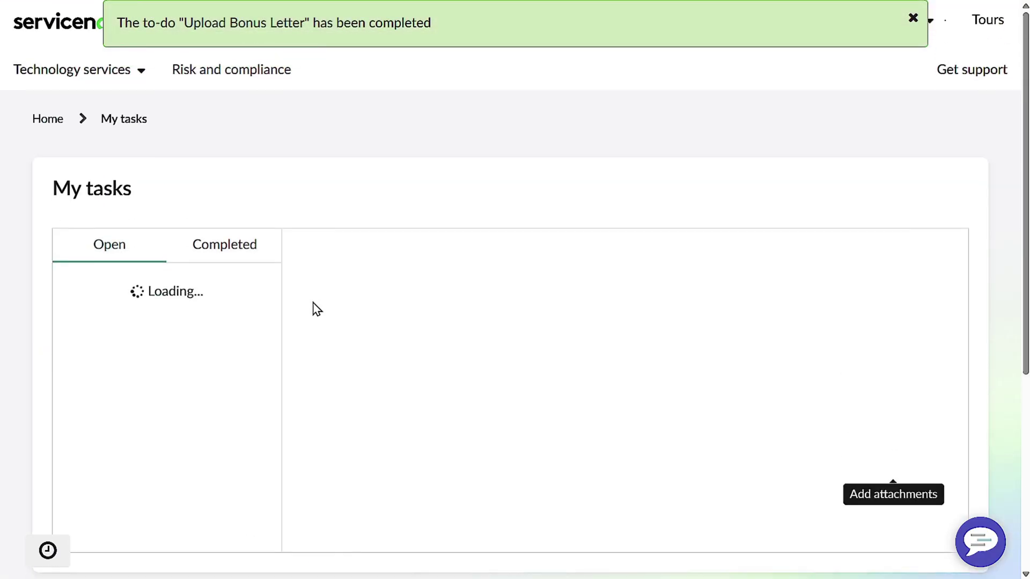
pyautogui.click(252, 245)
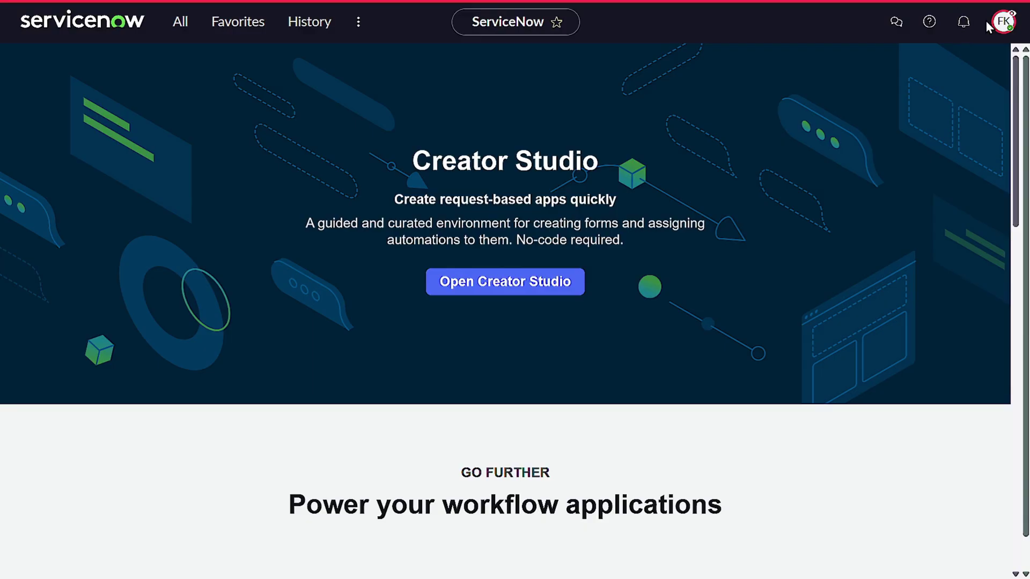
pyautogui.click(996, 24)
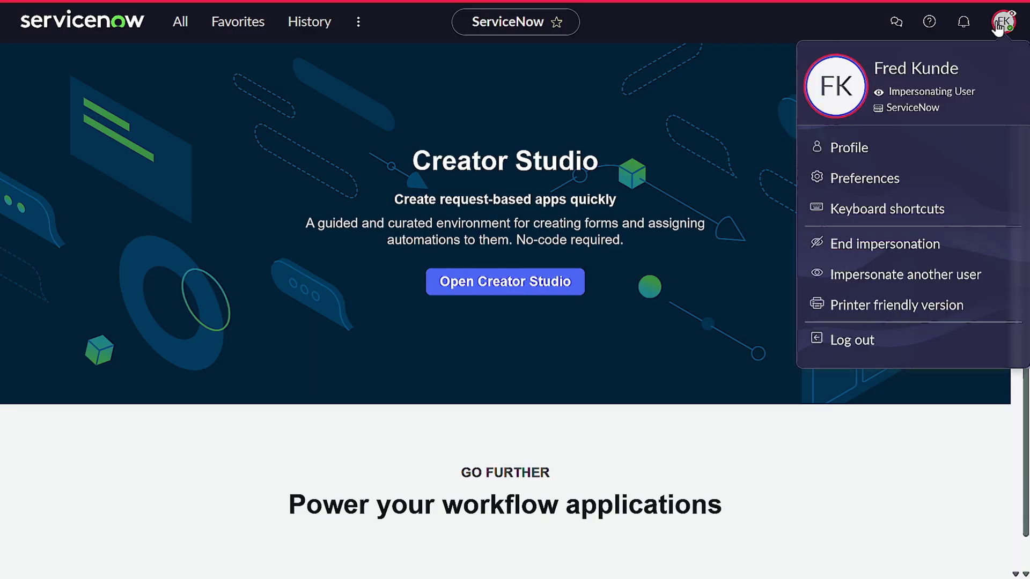
pyautogui.click(883, 249)
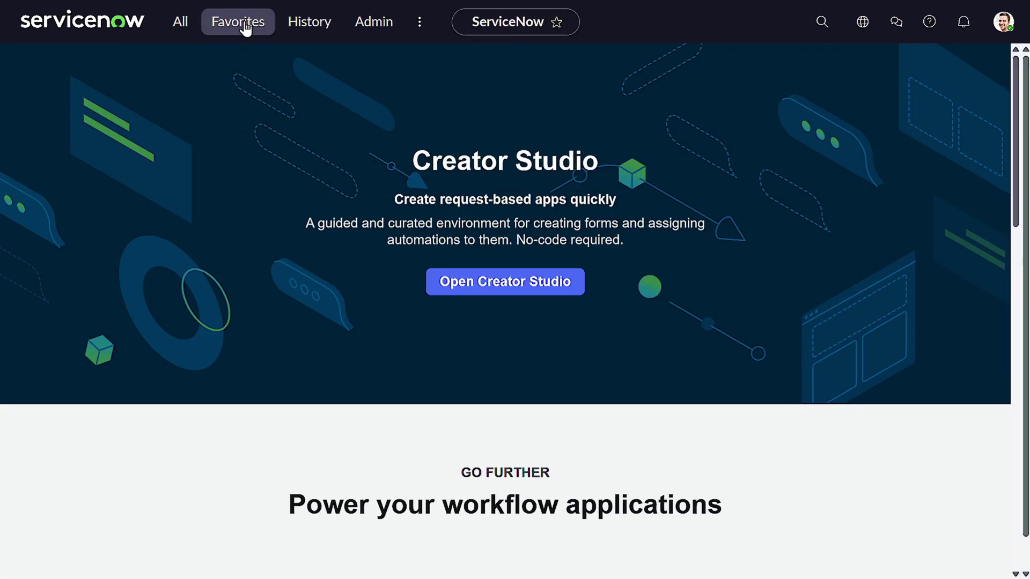
# Reopen the Credit Limit HR Payroll Case from the recent history and check the states of its tasks.
pyautogui.click(293, 31)
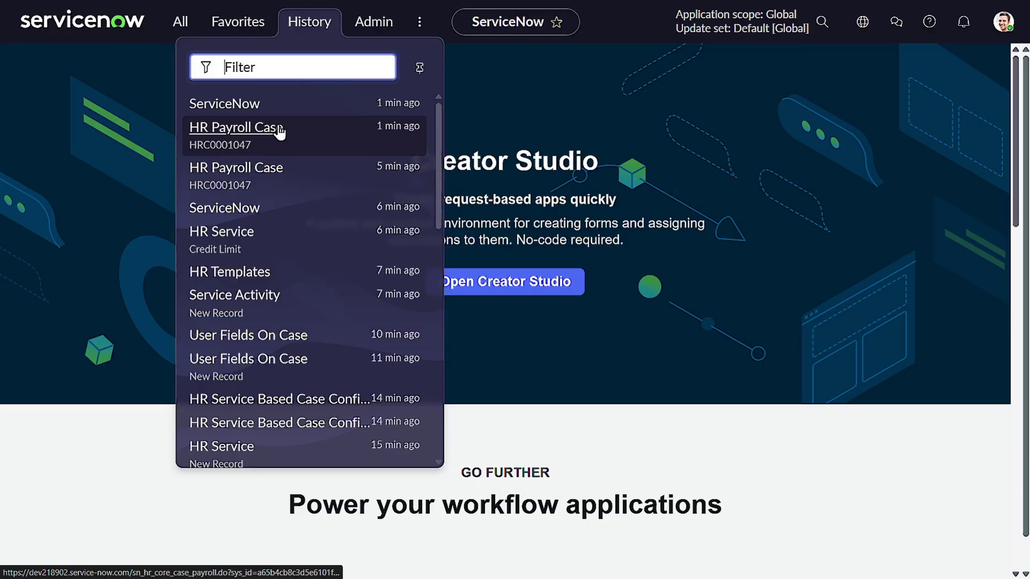
pyautogui.click(279, 127)
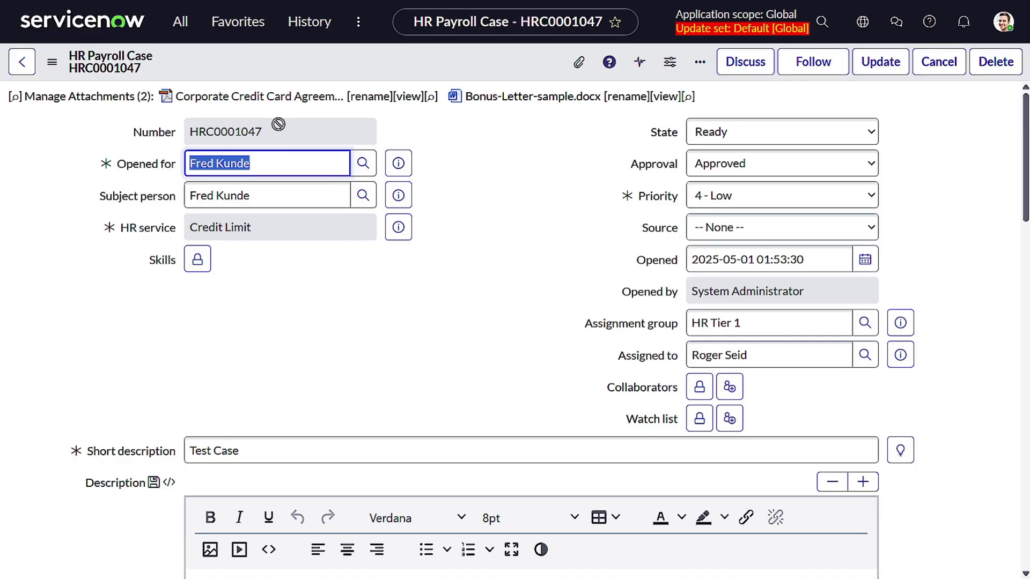
pyautogui.scroll(-12, 376, 139)
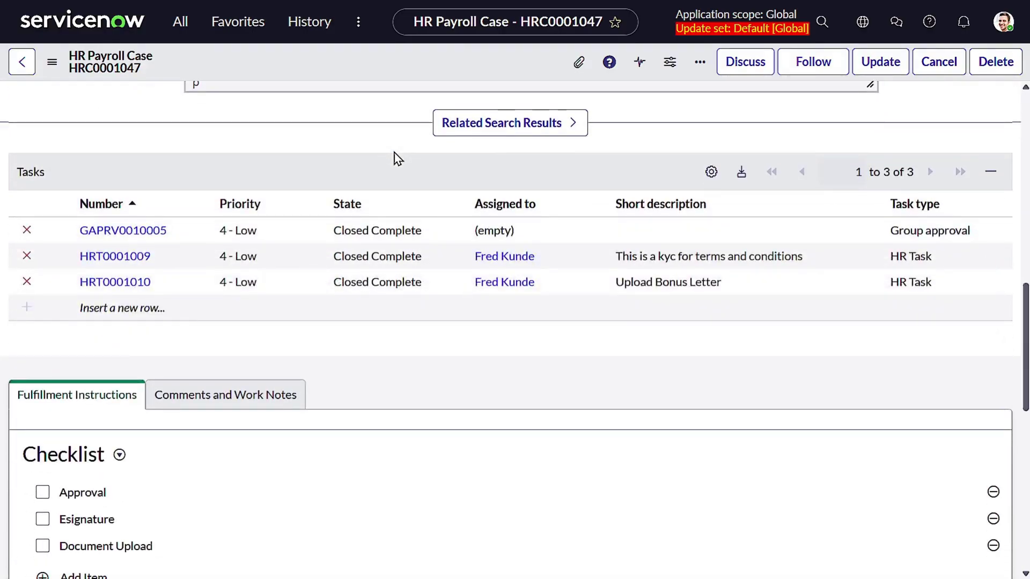
# Check off the Approval, Esignature and Document Upload items in the case's fulfillment checklist.
pyautogui.scroll(-5, 395, 157)
pyautogui.click(44, 224)
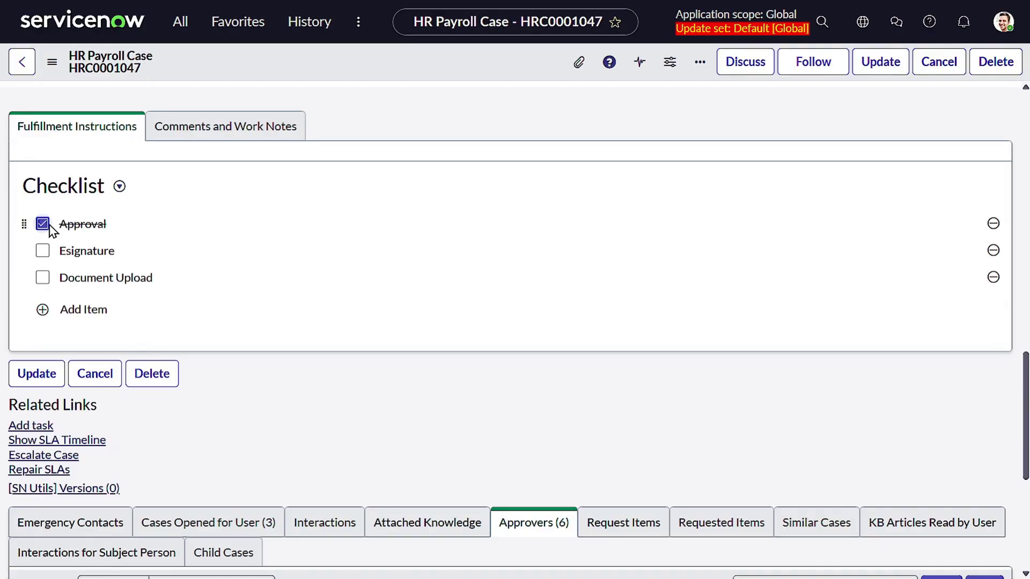
pyautogui.click(43, 250)
pyautogui.click(42, 278)
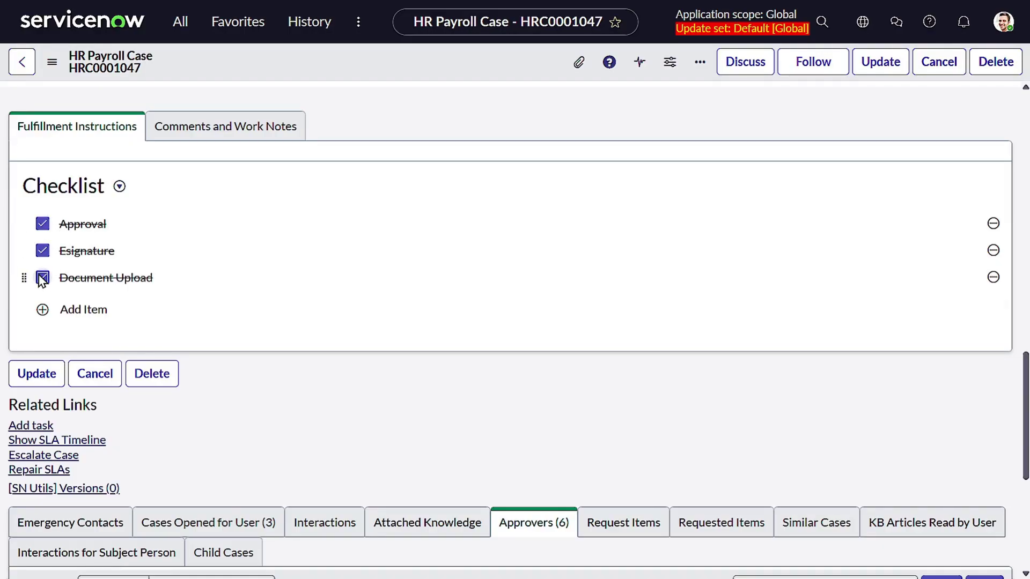
# Post the customer-visible comment "Thanks for docs your limit got updated" on the case.
pyautogui.scroll(3, 283, 268)
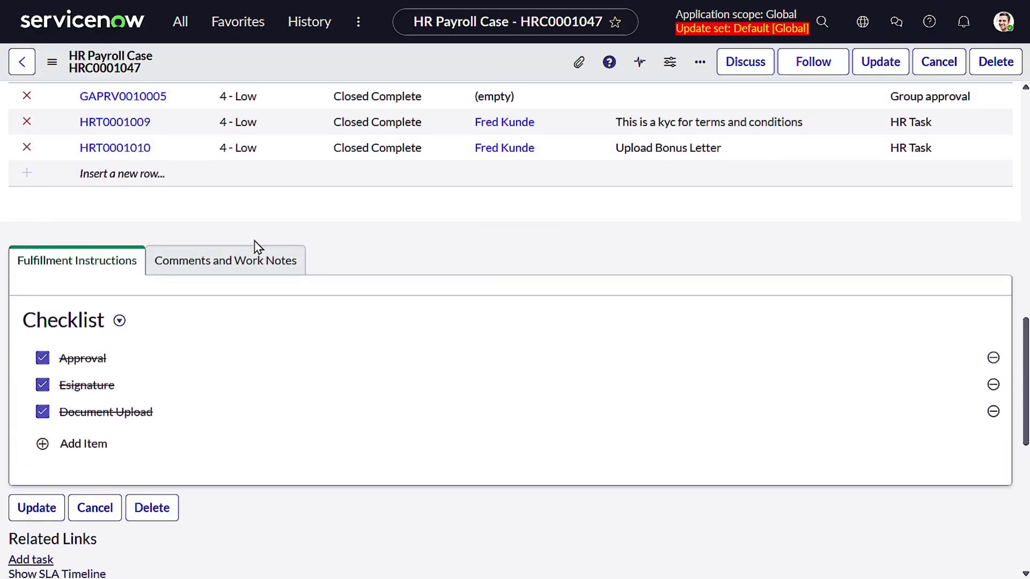
pyautogui.click(255, 261)
pyautogui.click(218, 303)
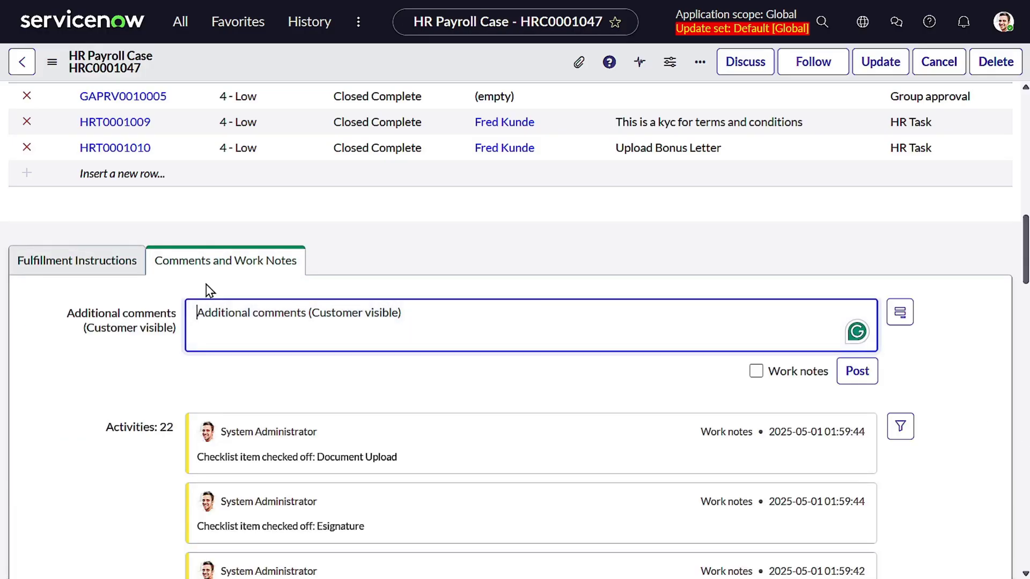
pyautogui.write('Thanks for ')
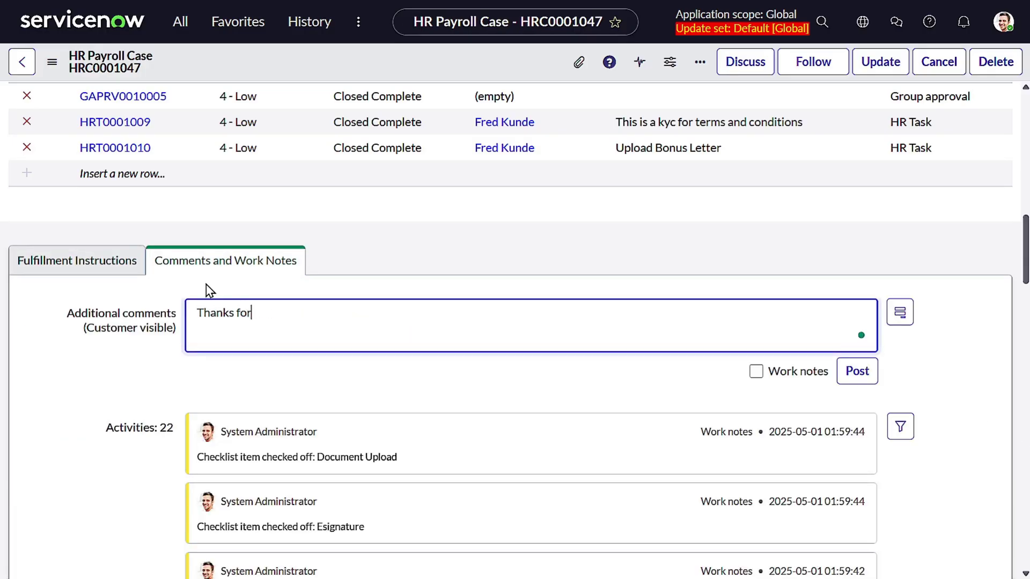
pyautogui.write('docs your limit got ')
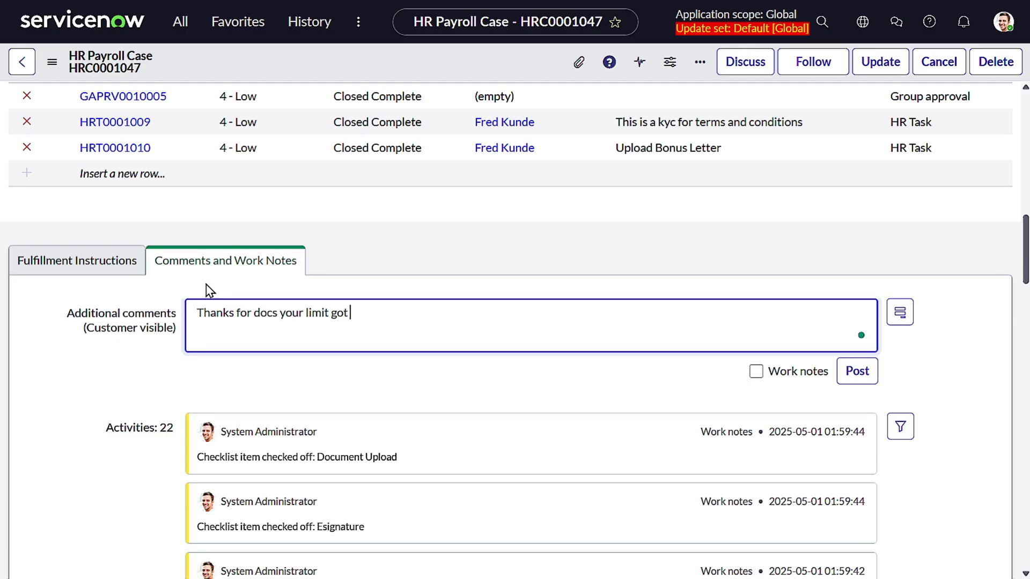
pyautogui.write('updated')
pyautogui.click(858, 370)
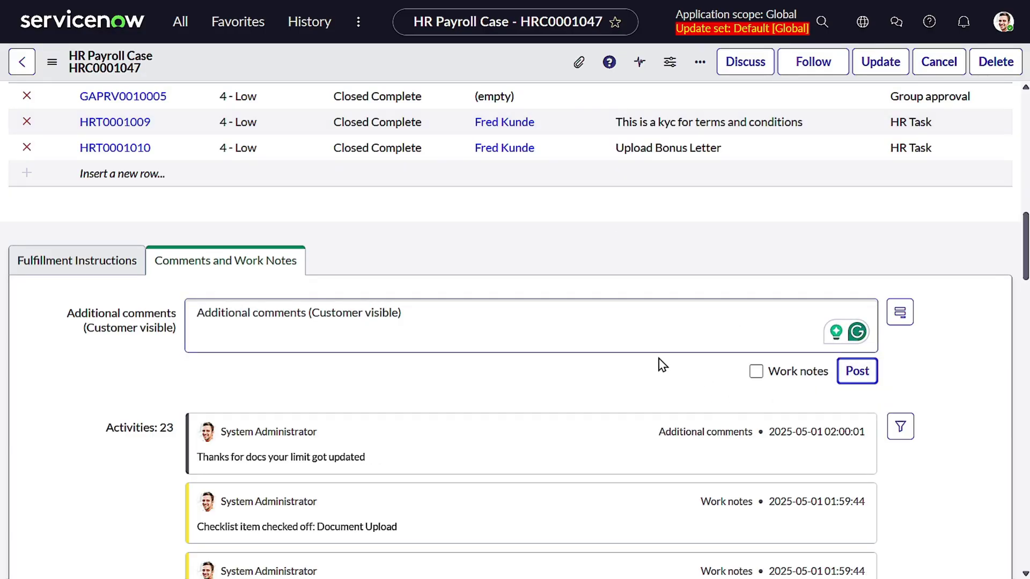
# Set the case's state to Awaiting Acceptance and save the record.
pyautogui.scroll(5, 557, 303)
pyautogui.scroll(10, 556, 302)
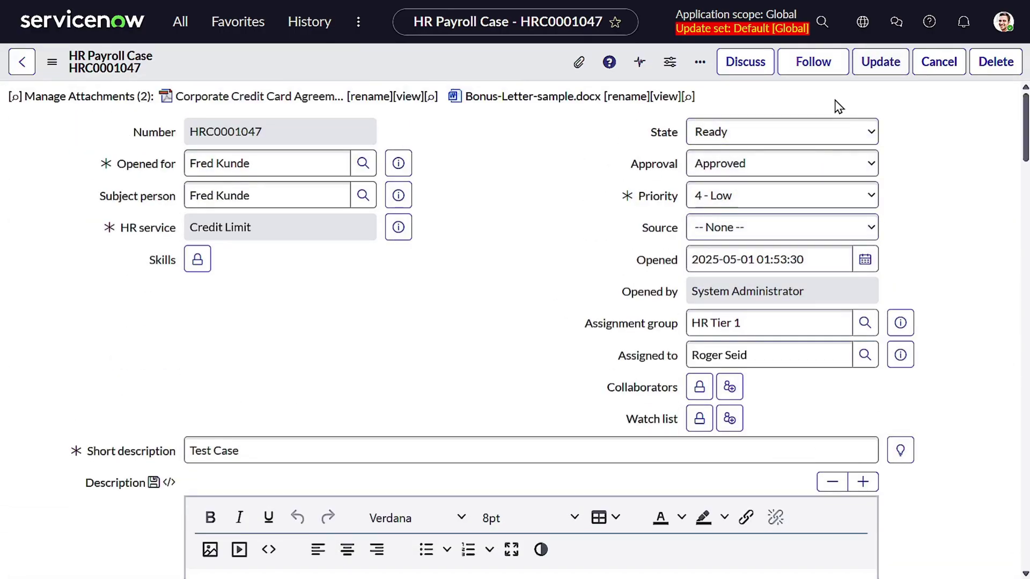
pyautogui.click(810, 137)
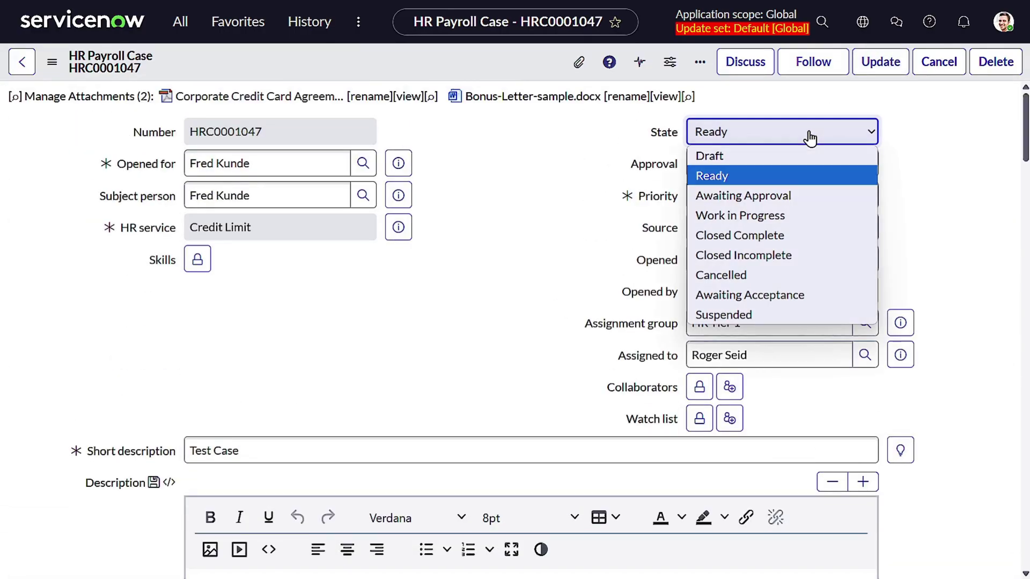
pyautogui.click(786, 295)
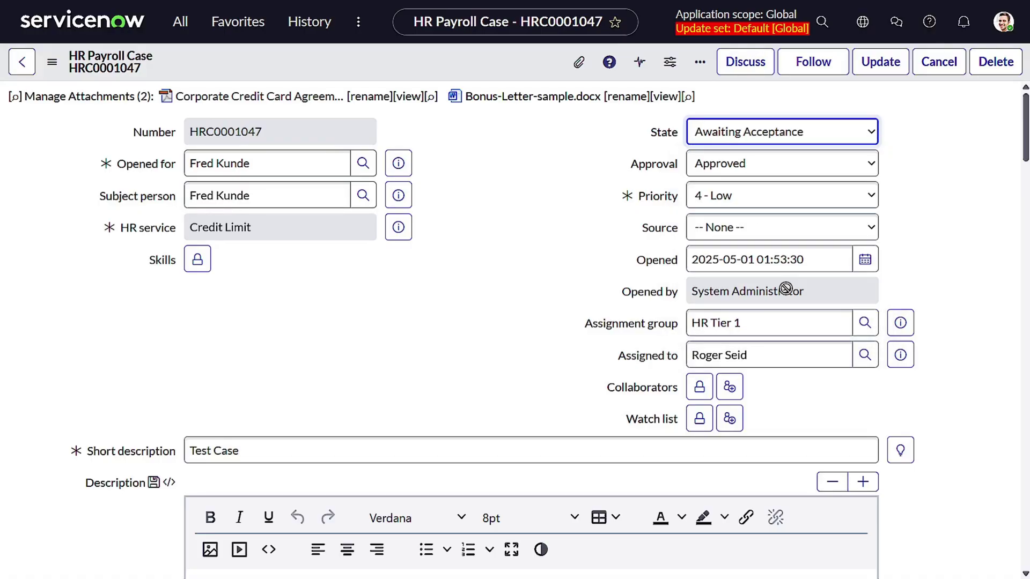
pyautogui.rightClick(507, 63)
pyautogui.click(557, 72)
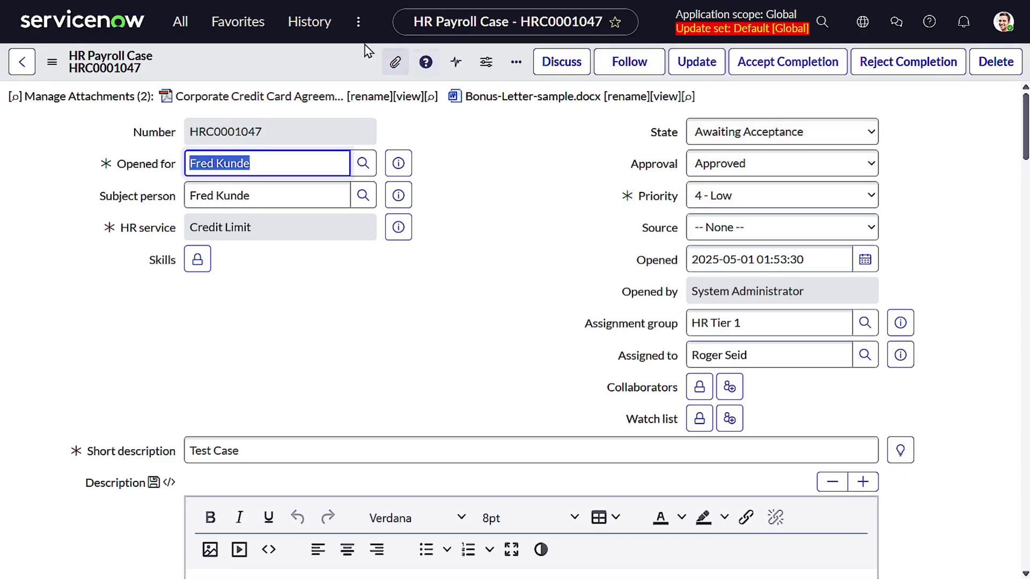
# Impersonate the employee the case was opened for, chosen from the recent impersonations.
pyautogui.click(1003, 21)
pyautogui.click(877, 220)
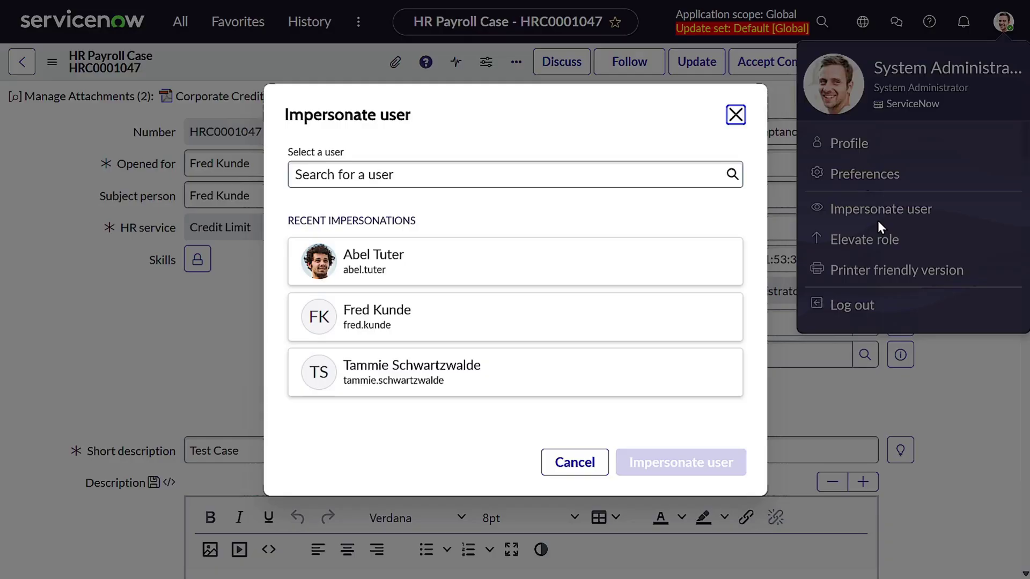
pyautogui.click(418, 338)
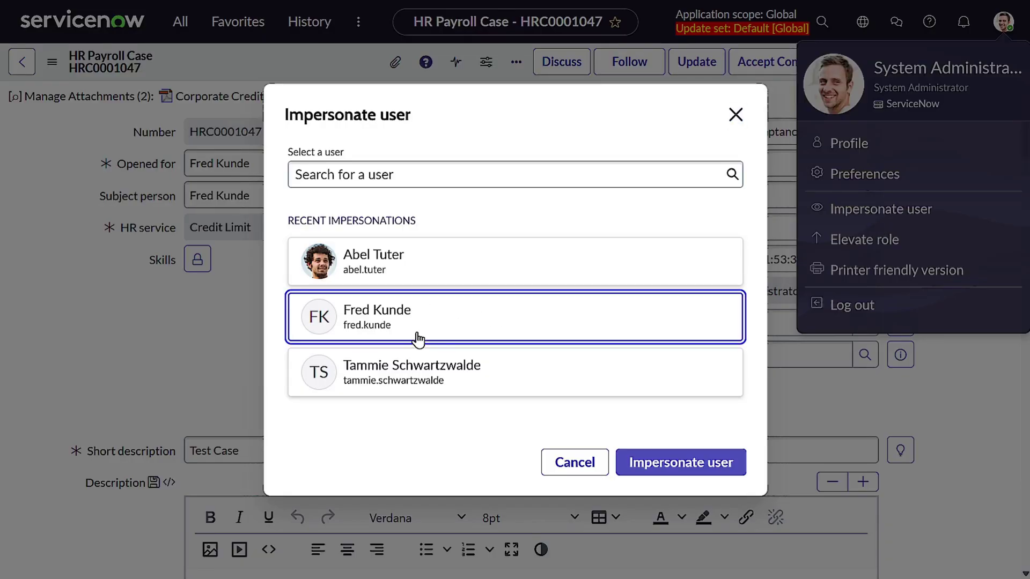
pyautogui.click(685, 471)
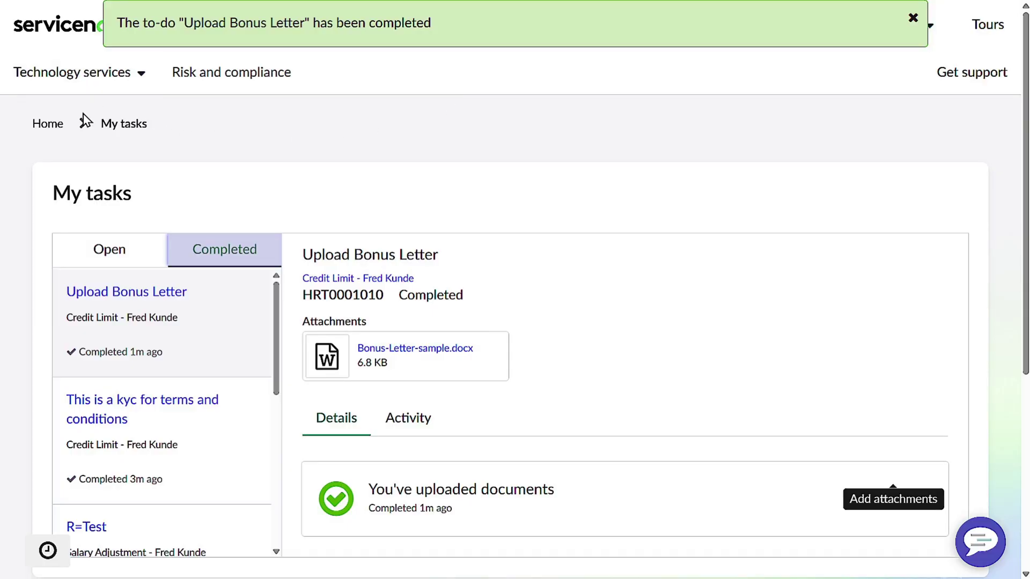
# Return to the portal home page, dismiss the completion message and bring up the employee's open Accept Resolution task.
pyautogui.click(43, 125)
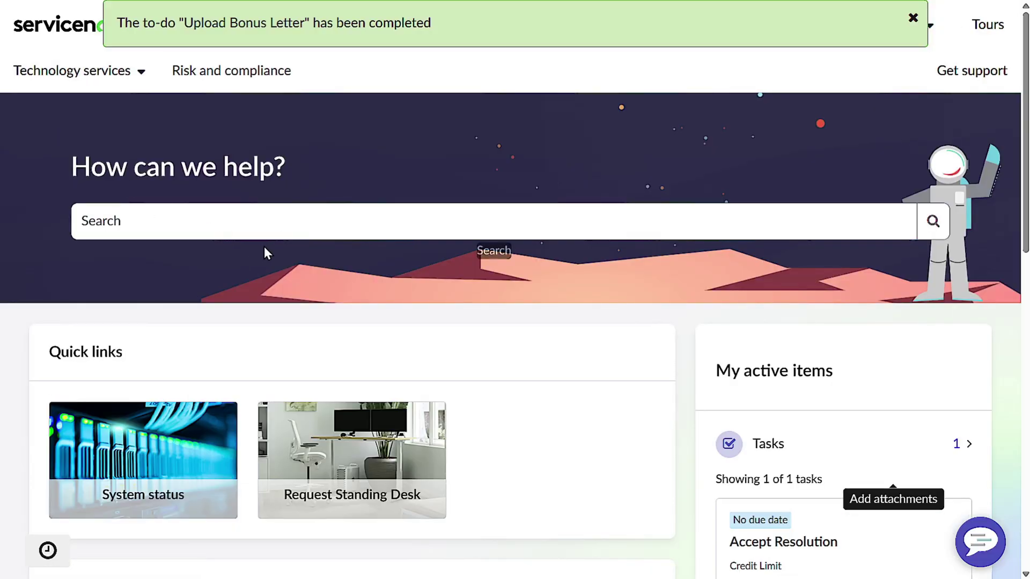
pyautogui.click(913, 19)
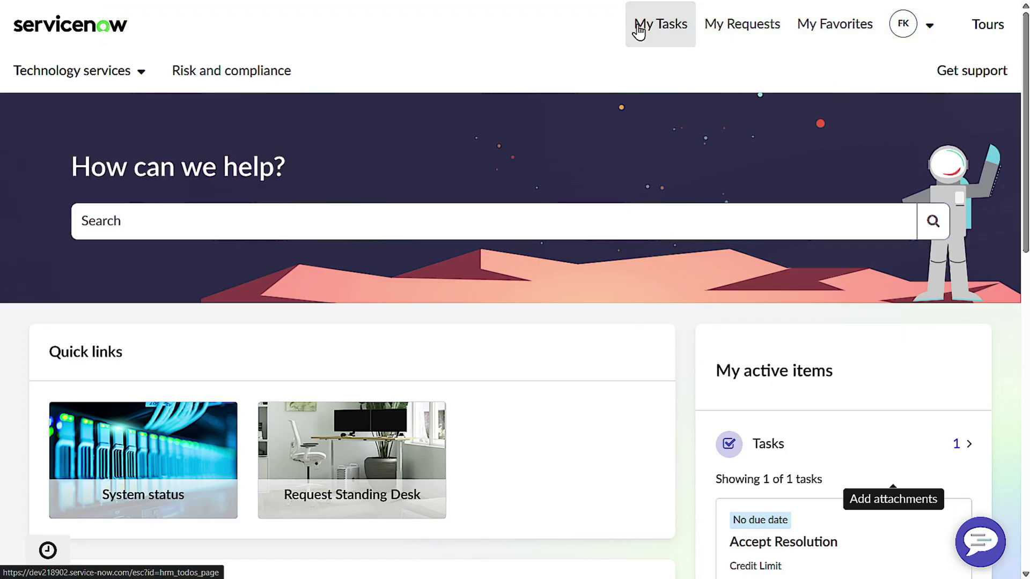
pyautogui.click(639, 32)
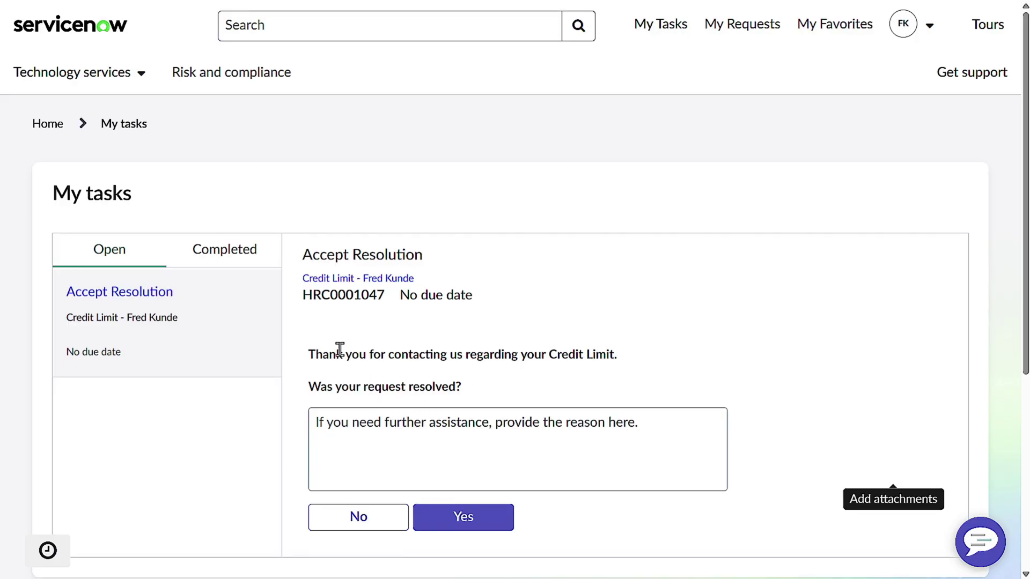
# Accept the Credit Limit case resolution by answering Yes to whether the request was resolved.
pyautogui.scroll(-1, 369, 314)
pyautogui.scroll(-5, 373, 320)
pyautogui.scroll(4, 471, 299)
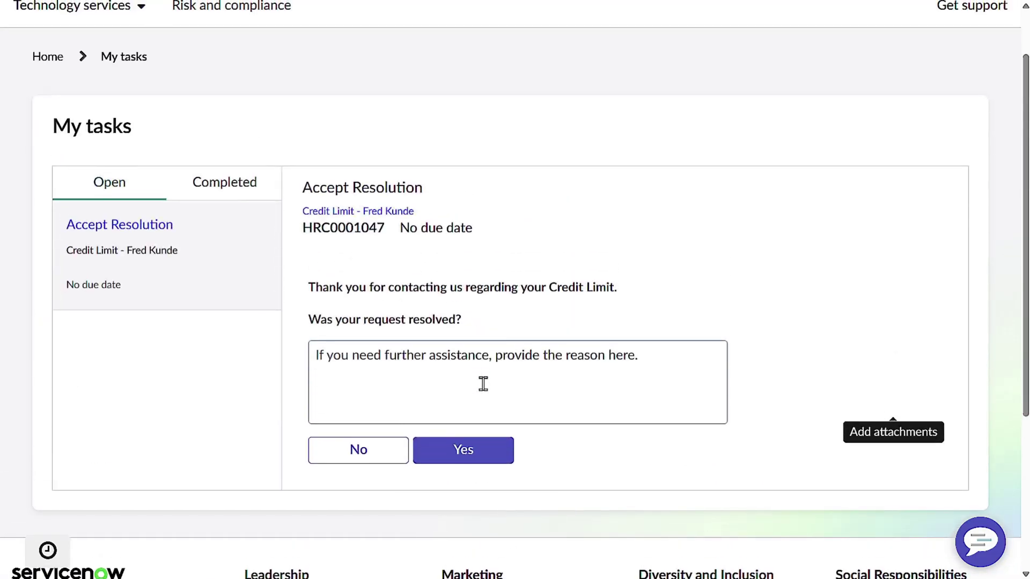
pyautogui.click(487, 446)
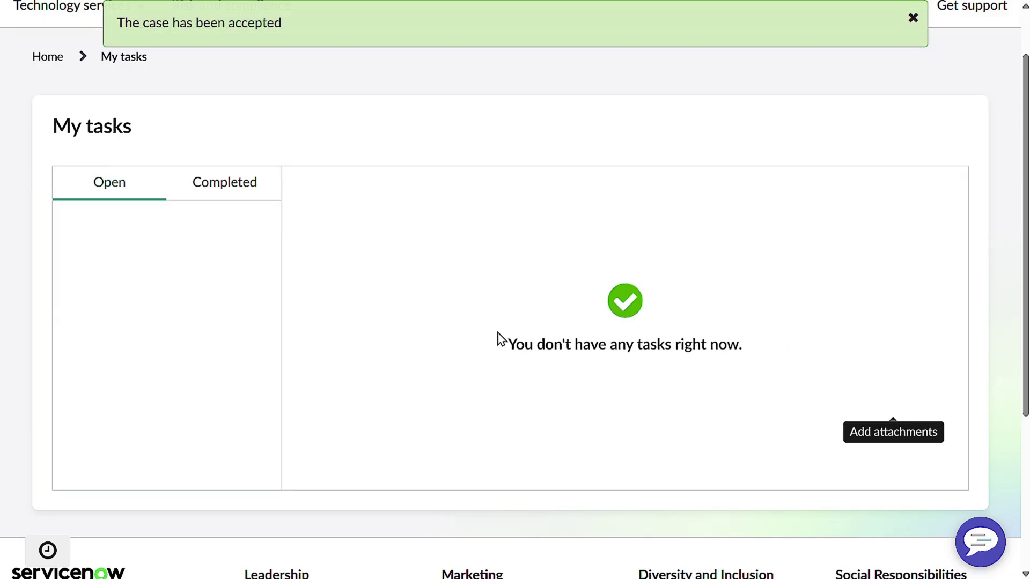
pyautogui.moveTo(499, 339); pyautogui.dragTo(743, 346)
pyautogui.scroll(1, 770, 44)
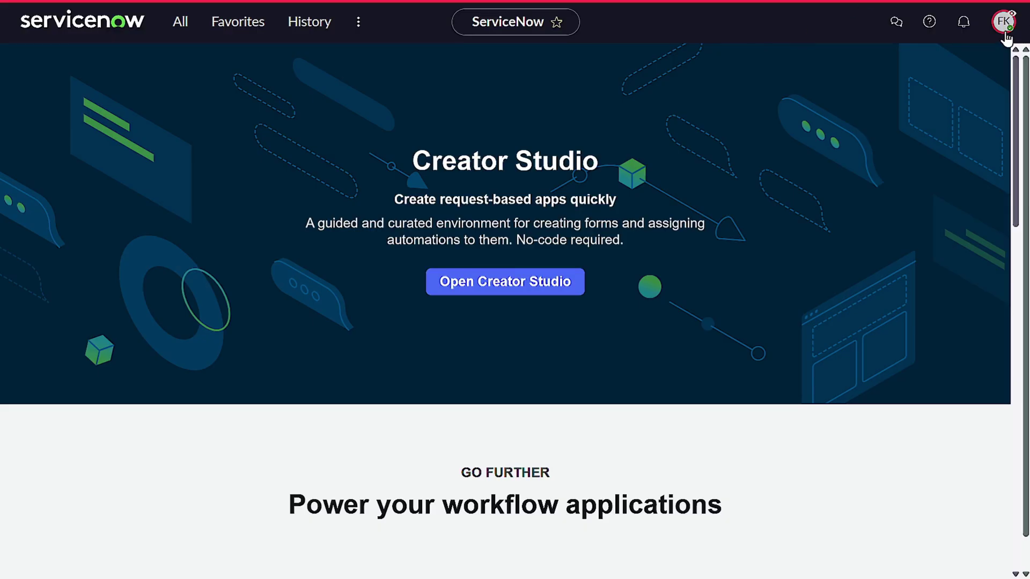
# End the employee impersonation and reopen the Credit Limit HR Payroll Case from the recent history.
pyautogui.click(1002, 22)
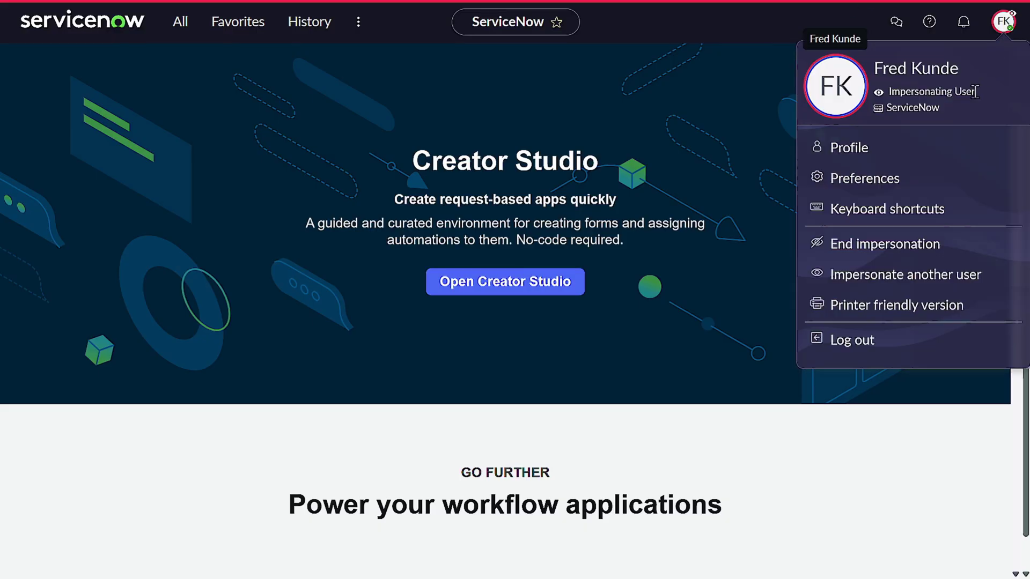
pyautogui.click(920, 246)
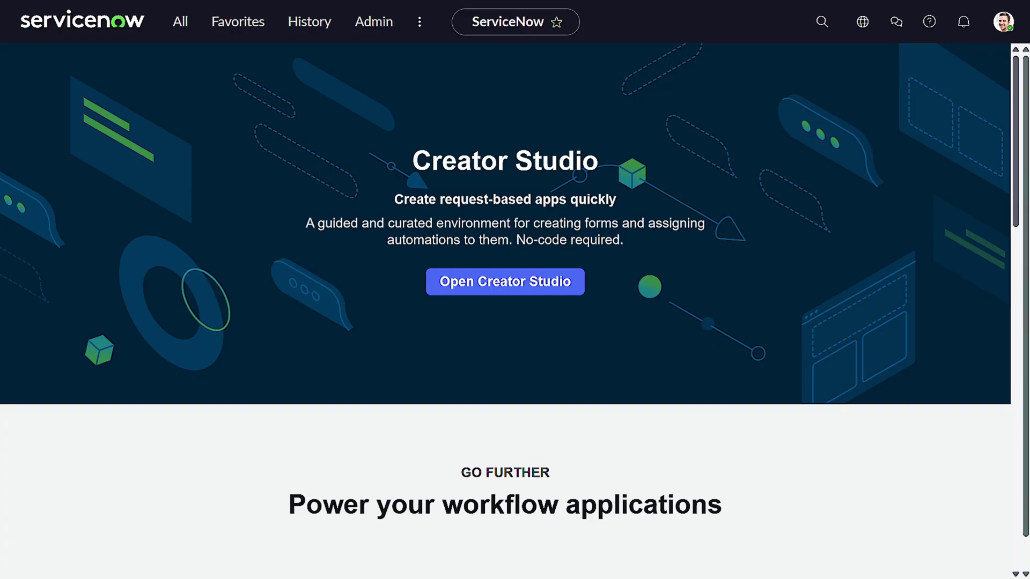
pyautogui.click(315, 26)
pyautogui.click(273, 140)
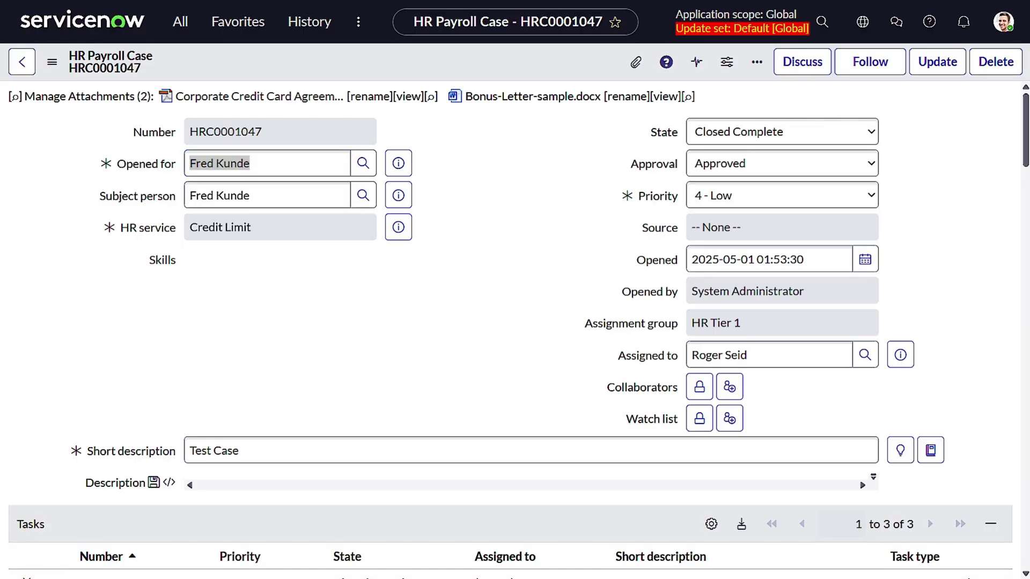
# Review the case's activity log for state changes and comments.
pyautogui.scroll(-10, 432, 232)
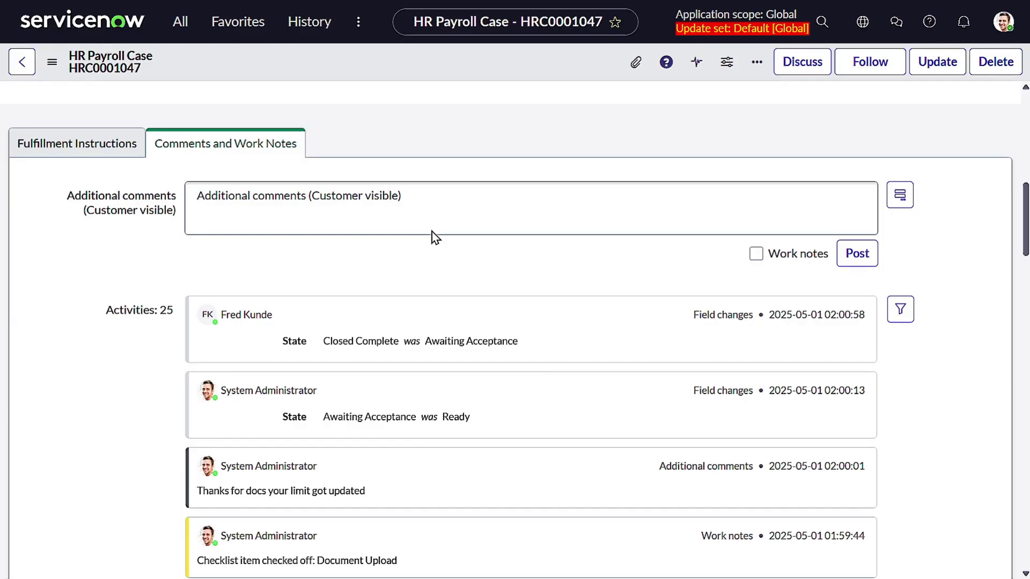
pyautogui.click(423, 232)
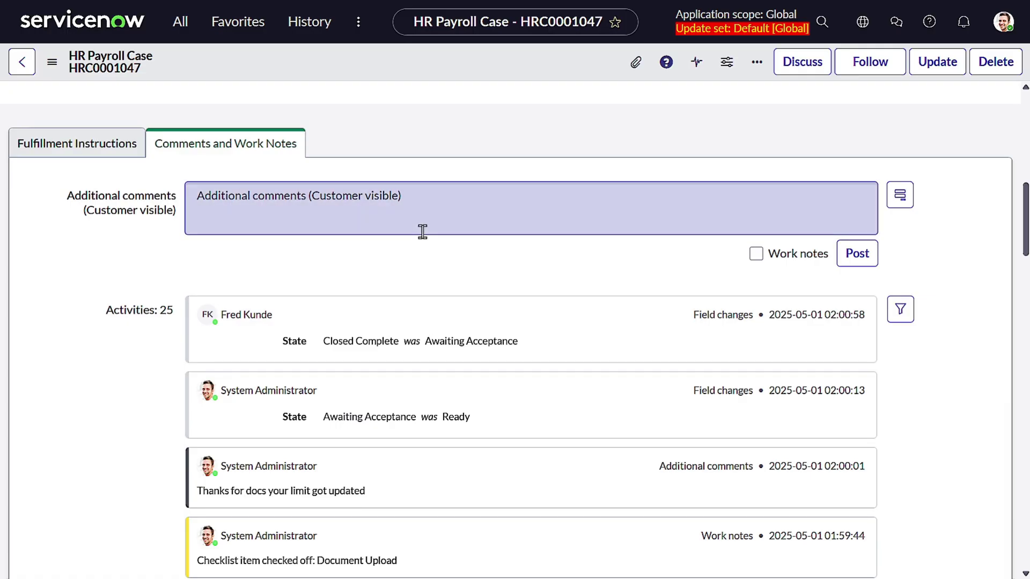
pyautogui.hotkey('alt', 'Tab')
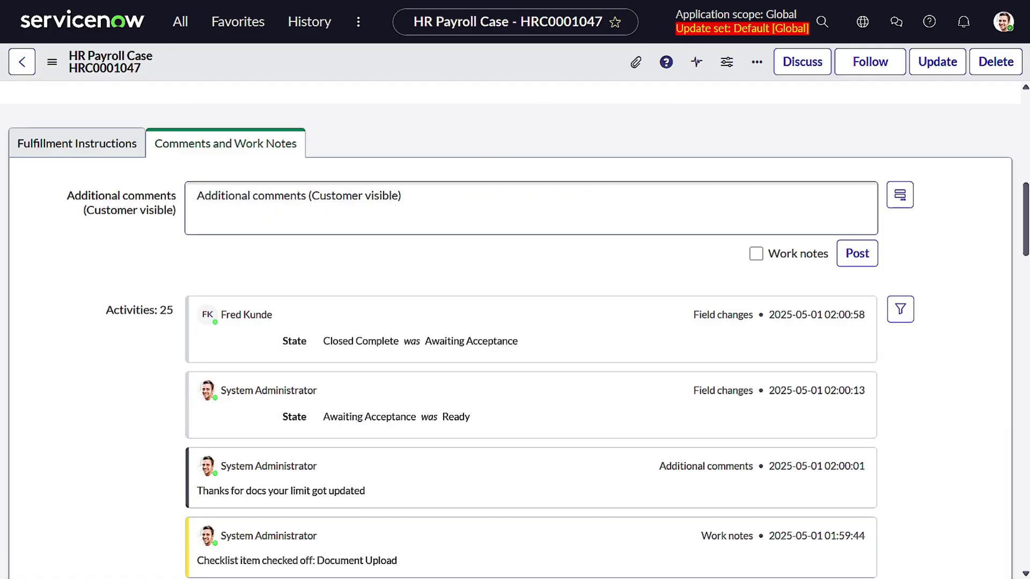